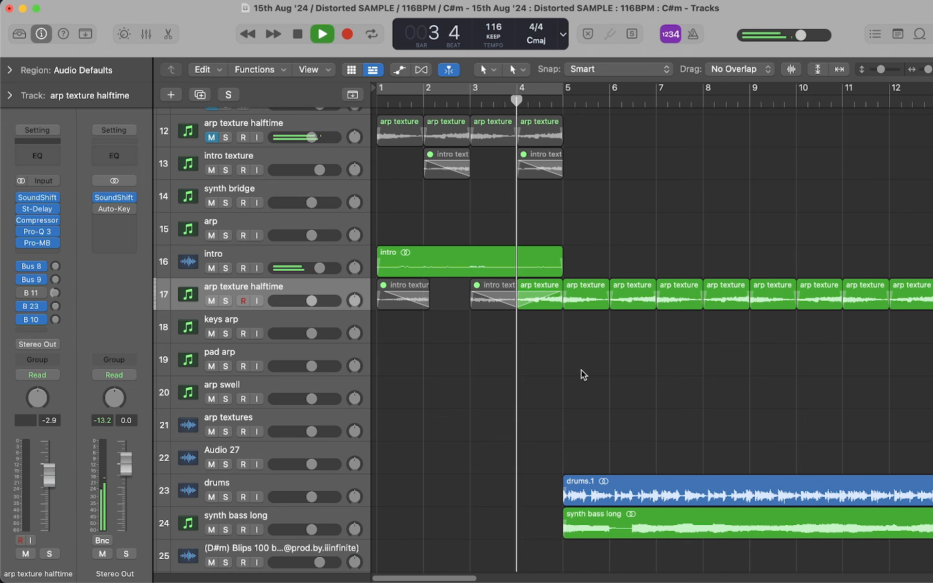
Stop playback of the intro section
{"action": "key", "text": "space"}
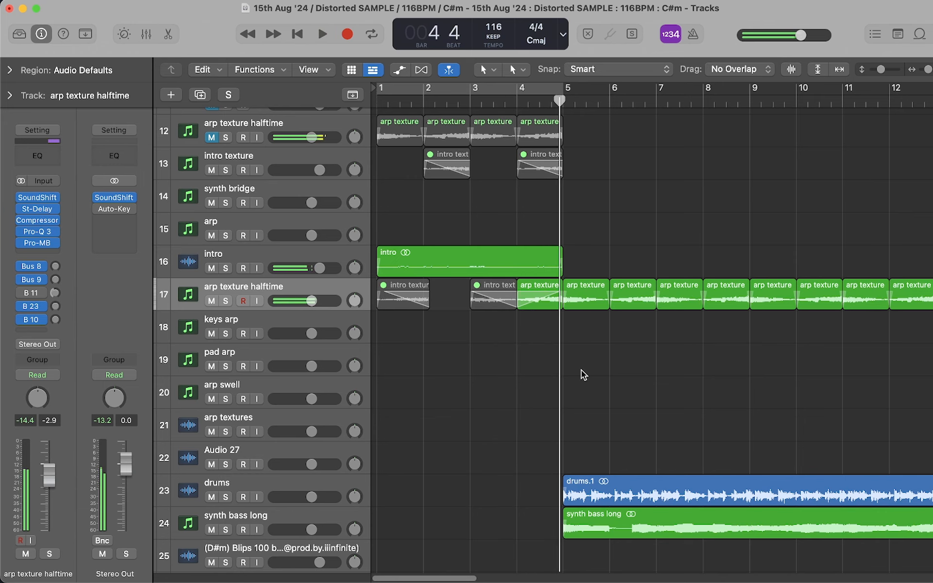
{"action": "left_click_drag", "start_coordinate": [586, 212], "coordinate": [786, 441]}
{"action": "left_click", "coordinate": [682, 451]}
{"action": "key", "text": "c"}
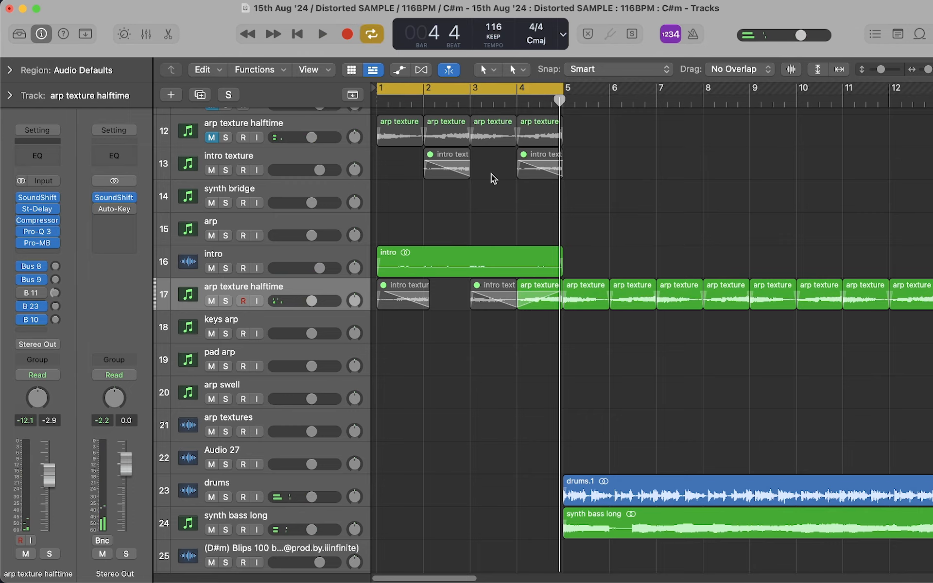
{"action": "scroll", "coordinate": [491, 173], "scroll_direction": "up", "scroll_amount": 4}
{"action": "scroll", "coordinate": [540, 183], "scroll_direction": "down", "scroll_amount": 5}
{"action": "key", "text": "c"}
Set the cycle range to bars 29 to 33 and solo the Analog Lab track
{"action": "scroll", "coordinate": [617, 207], "scroll_direction": "up", "scroll_amount": 2}
{"action": "scroll", "coordinate": [620, 212], "scroll_direction": "up", "scroll_amount": 2}
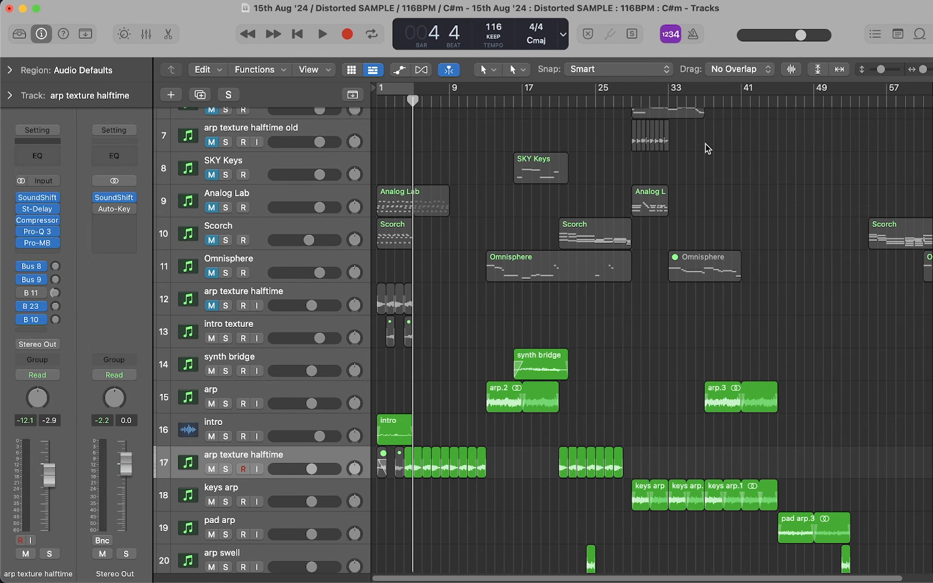
{"action": "scroll", "coordinate": [651, 136], "scroll_direction": "up", "scroll_amount": 6}
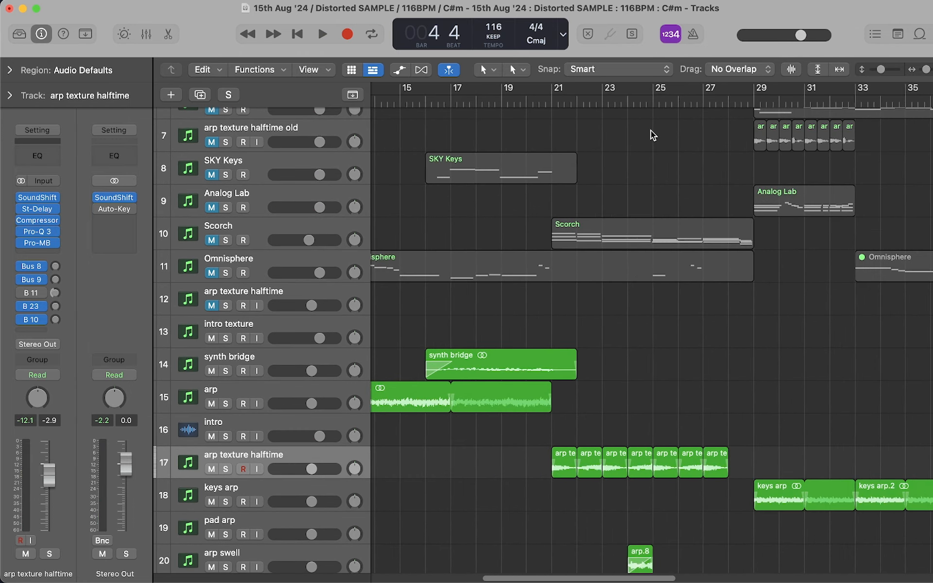
{"action": "left_click_drag", "start_coordinate": [605, 97], "coordinate": [704, 98]}
{"action": "left_click", "coordinate": [287, 201]}
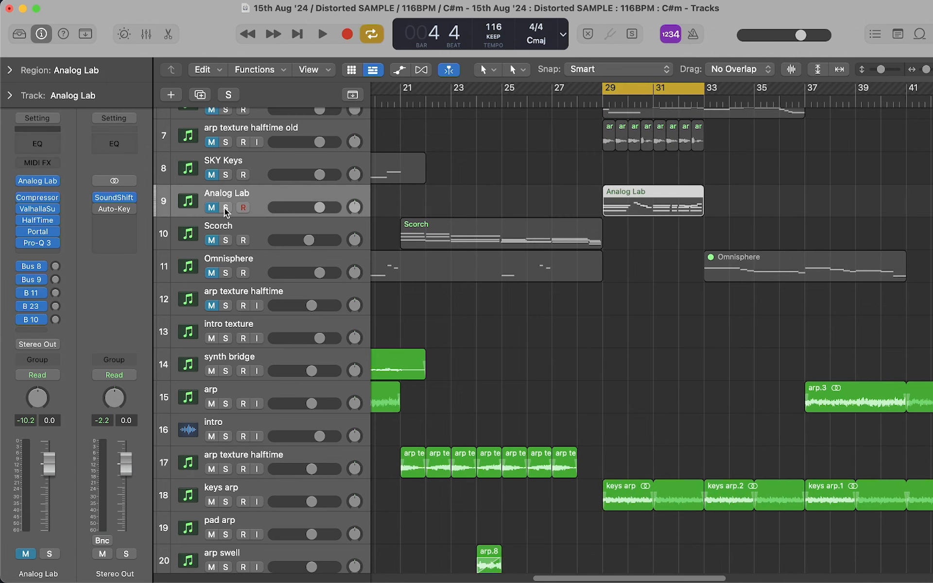
{"action": "left_click", "coordinate": [225, 207]}
Play the Analog Lab loop and bypass all its insert effects, from Compressor through Pro-Q 3
{"action": "scroll", "coordinate": [615, 221], "scroll_direction": "up", "scroll_amount": 2}
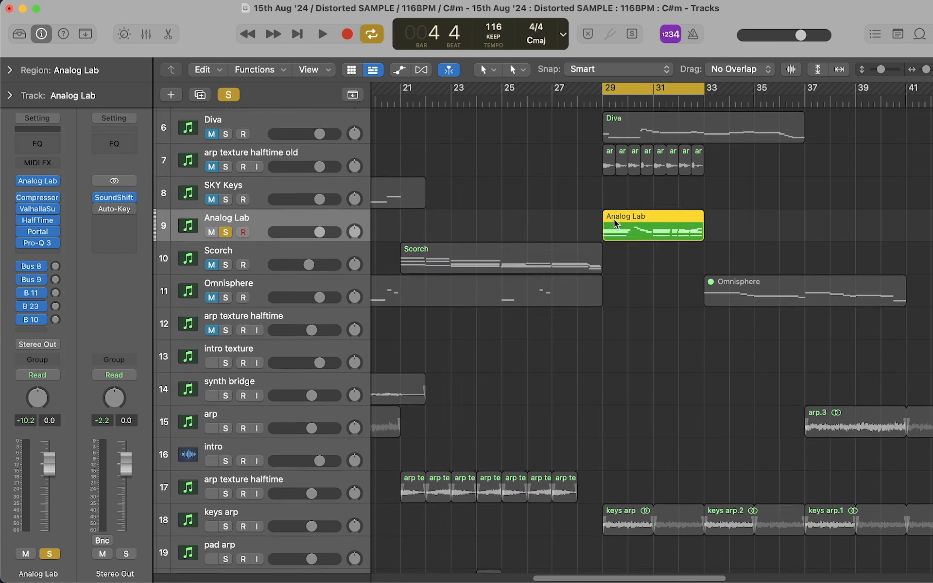
{"action": "scroll", "coordinate": [615, 224], "scroll_direction": "up", "scroll_amount": 1}
{"action": "key", "text": "space"}
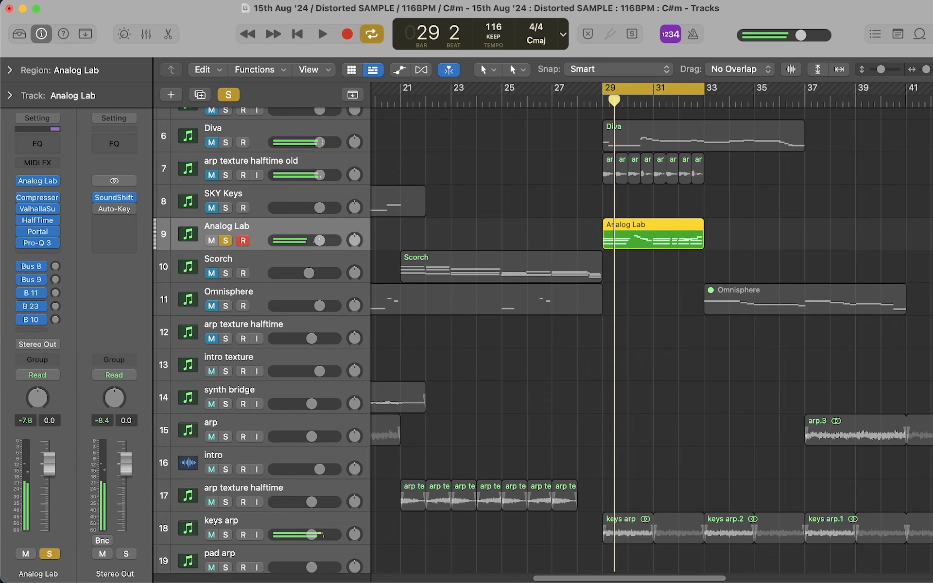
{"action": "mouse_move", "coordinate": [21, 200]}
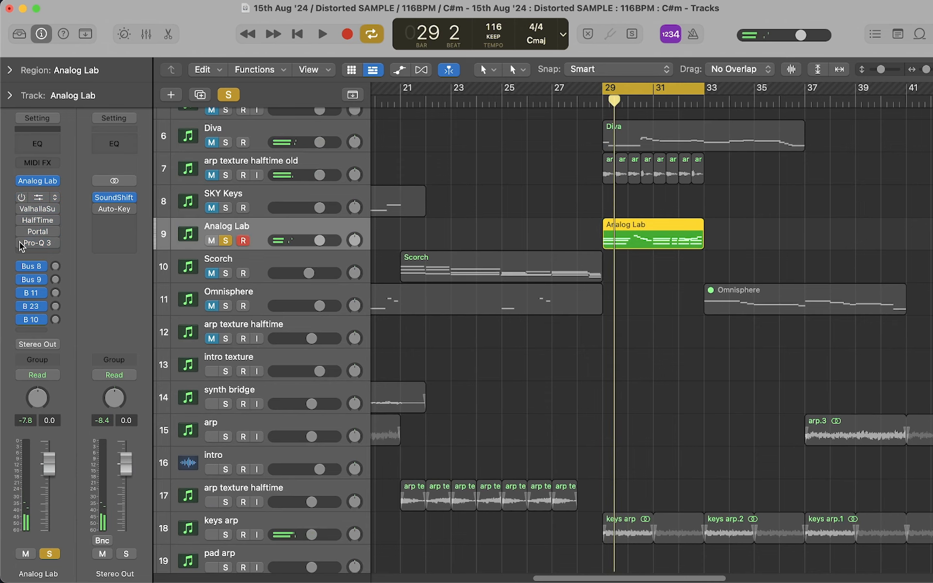
Show the Analog Lab region's notes in the Piano Roll and listen to the dry loop
{"action": "double_click", "coordinate": [657, 245]}
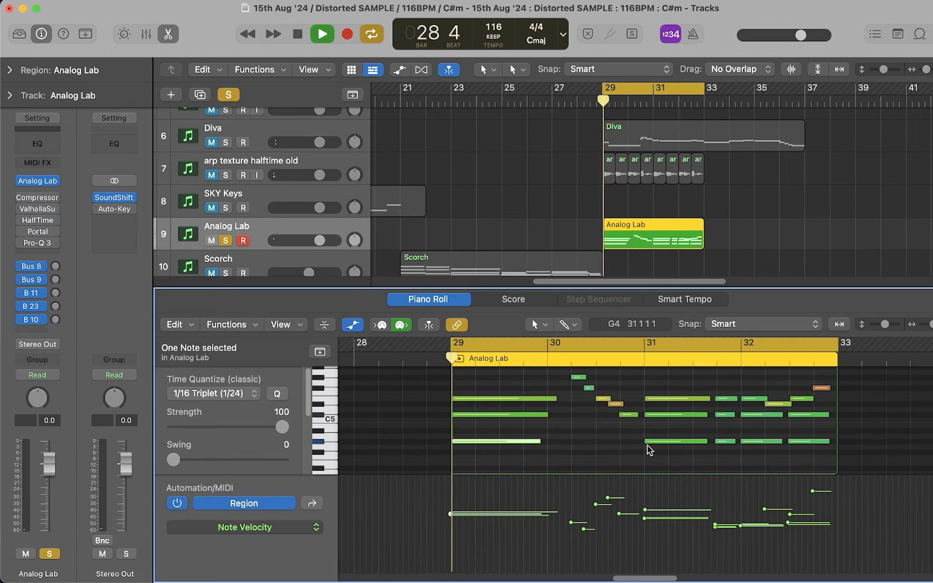
{"action": "scroll", "coordinate": [634, 466], "scroll_direction": "up", "scroll_amount": 4}
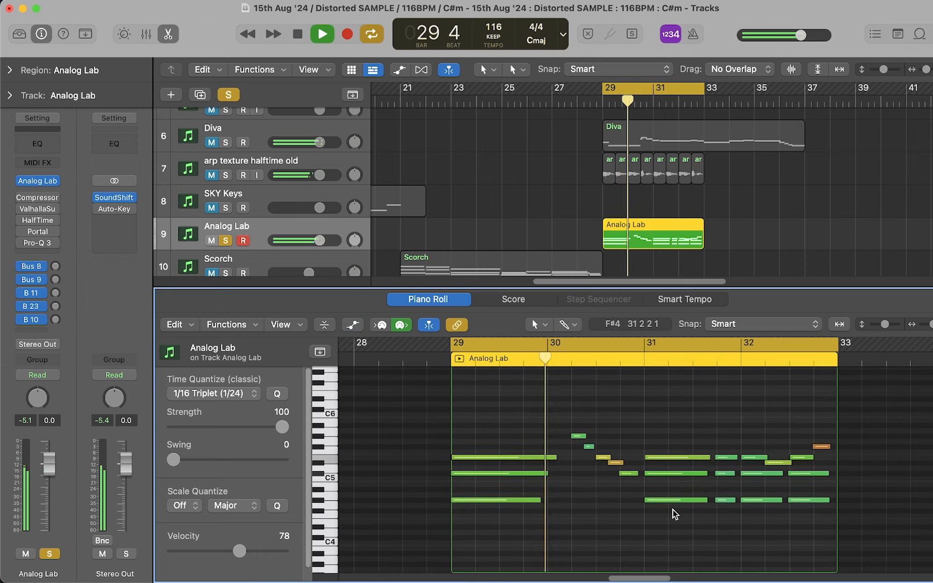
{"action": "scroll", "coordinate": [690, 521], "scroll_direction": "down", "scroll_amount": 2}
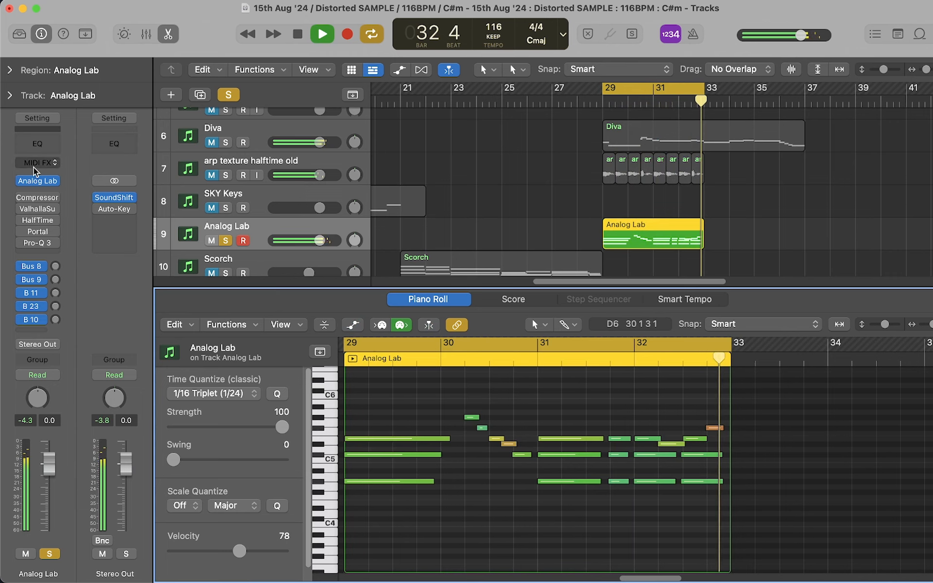
{"action": "key", "text": "space"}
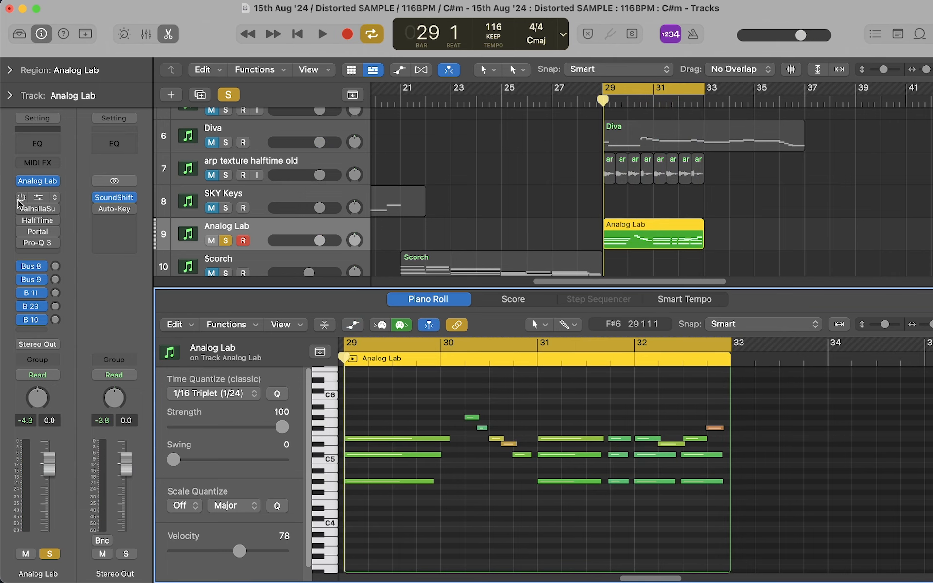
Re-enable Compressor and ValhallaSupermassive on the Analog Lab track and check the ValhallaSupermassive settings
{"action": "left_click", "coordinate": [38, 208]}
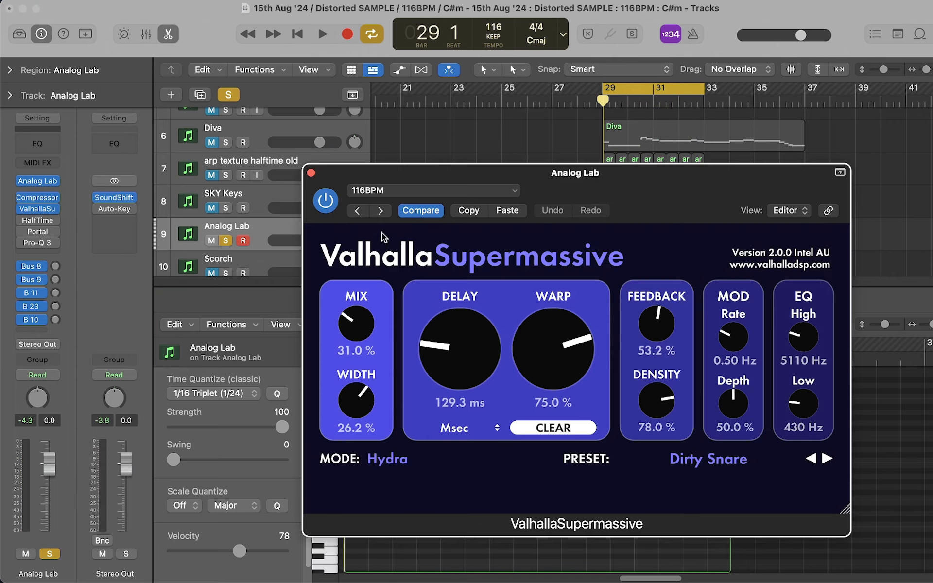
{"action": "left_click", "coordinate": [311, 173]}
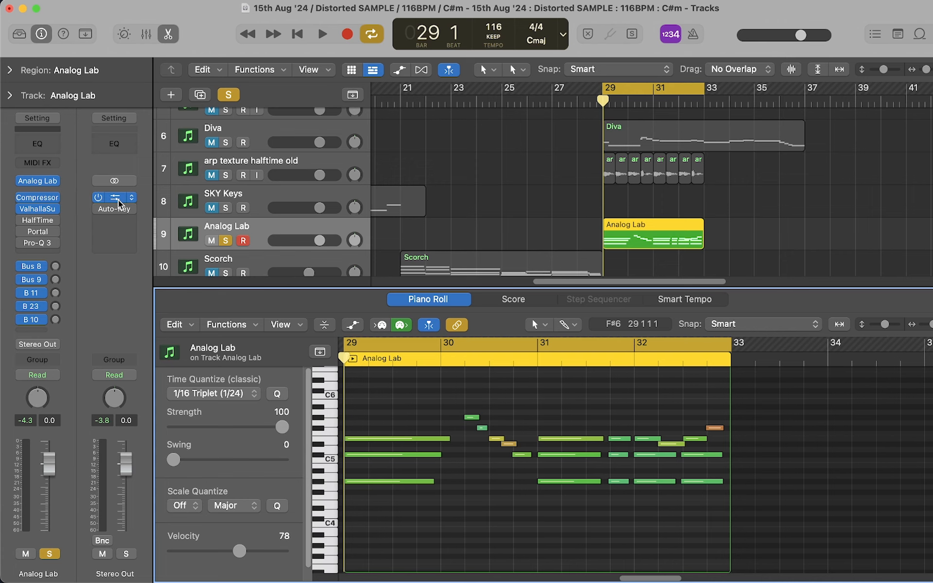
Re-enable HalfTime on the Analog Lab track and listen to the loop with its settings in view
{"action": "left_click", "coordinate": [22, 222]}
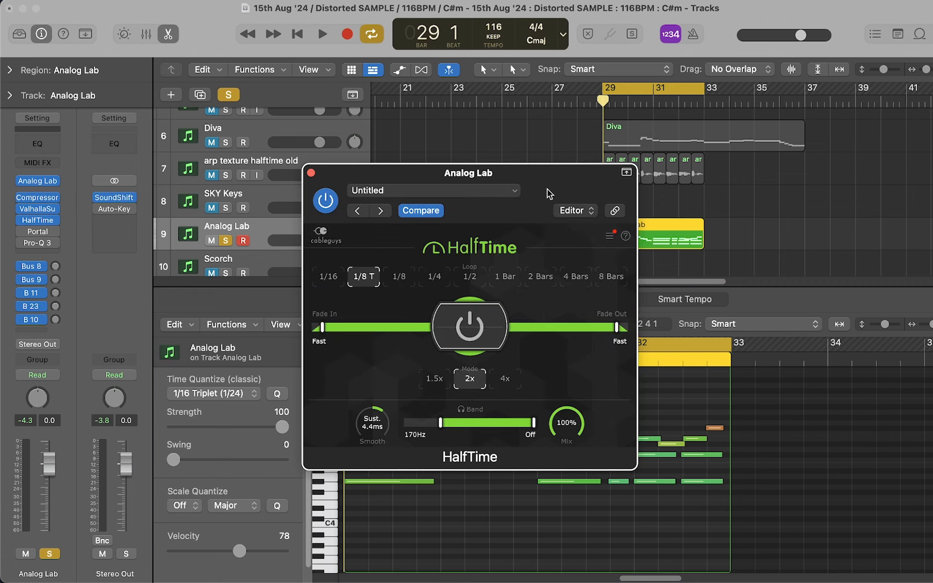
{"action": "left_click_drag", "start_coordinate": [548, 188], "coordinate": [440, 75]}
{"action": "key", "text": "space"}
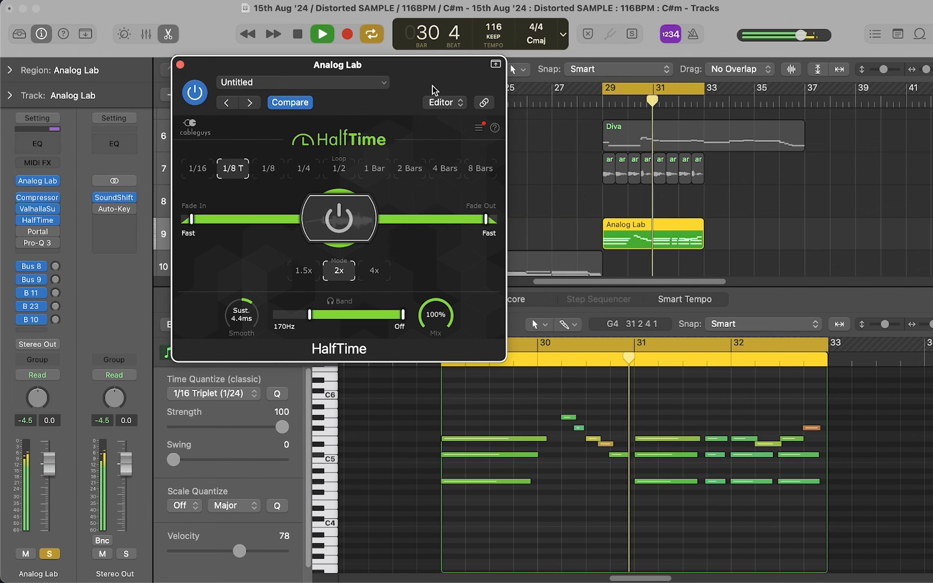
{"action": "left_click_drag", "start_coordinate": [434, 90], "coordinate": [464, 155]}
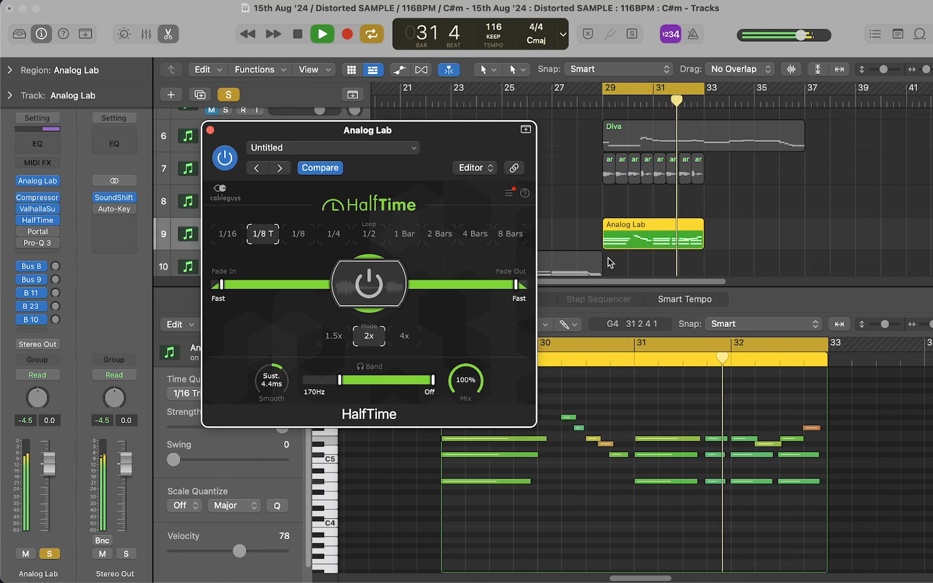
{"action": "key", "text": "space"}
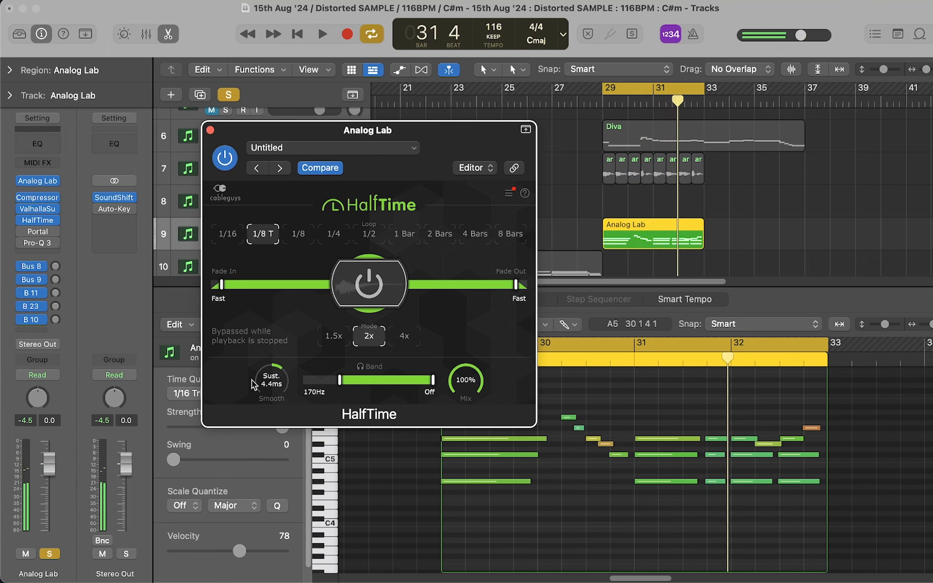
Re-enable Portal on the Analog Lab track and check its settings
{"action": "left_click", "coordinate": [22, 231]}
{"action": "left_click", "coordinate": [38, 231]}
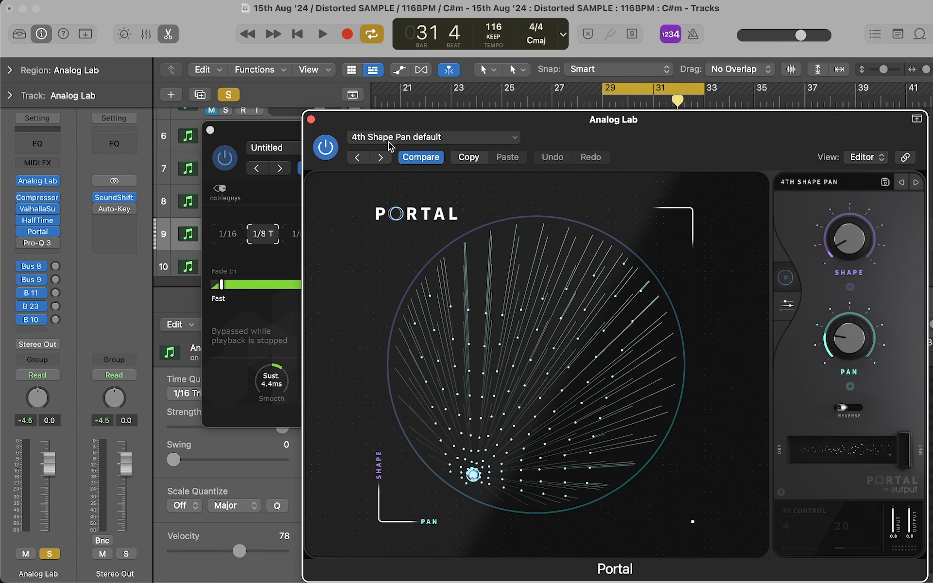
{"action": "key", "text": "super+w"}
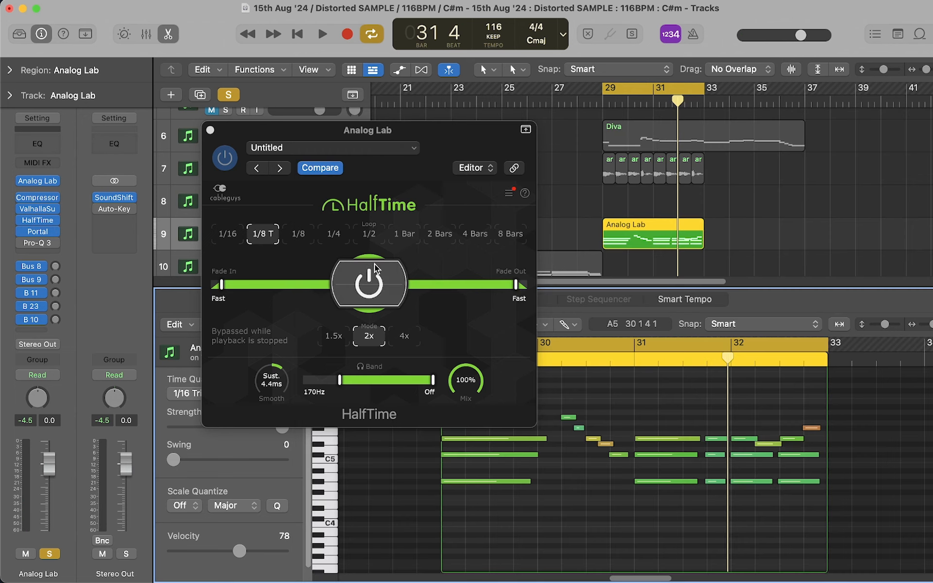
Re-enable Pro-Q 3 on the Analog Lab track, listen to the full effects chain, and close the plug-in windows
{"action": "left_click", "coordinate": [39, 244]}
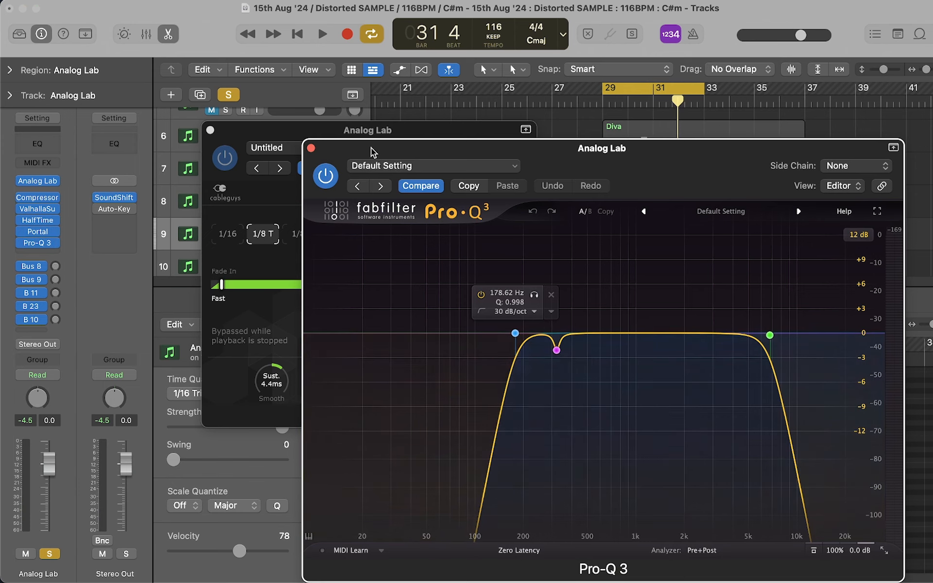
{"action": "key", "text": "space"}
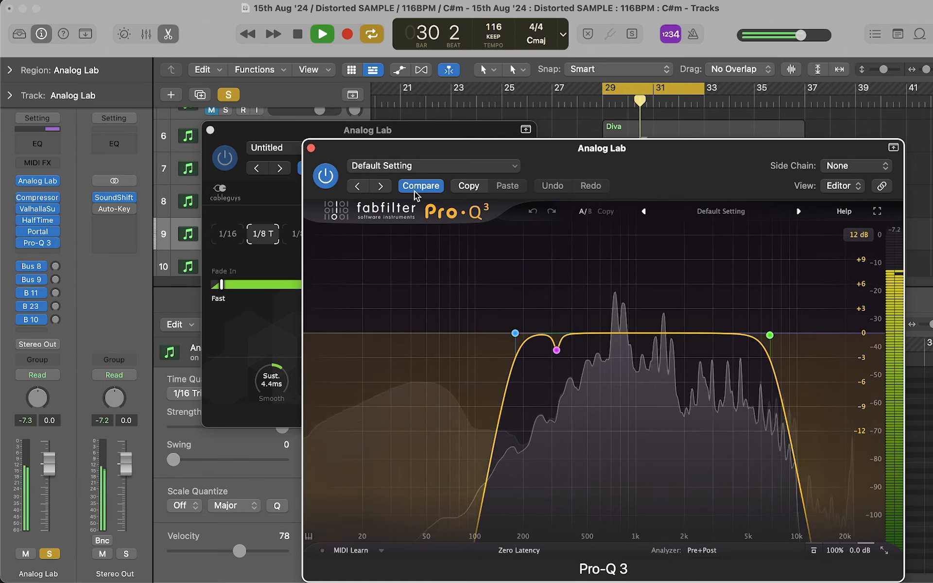
{"action": "left_click", "coordinate": [311, 148]}
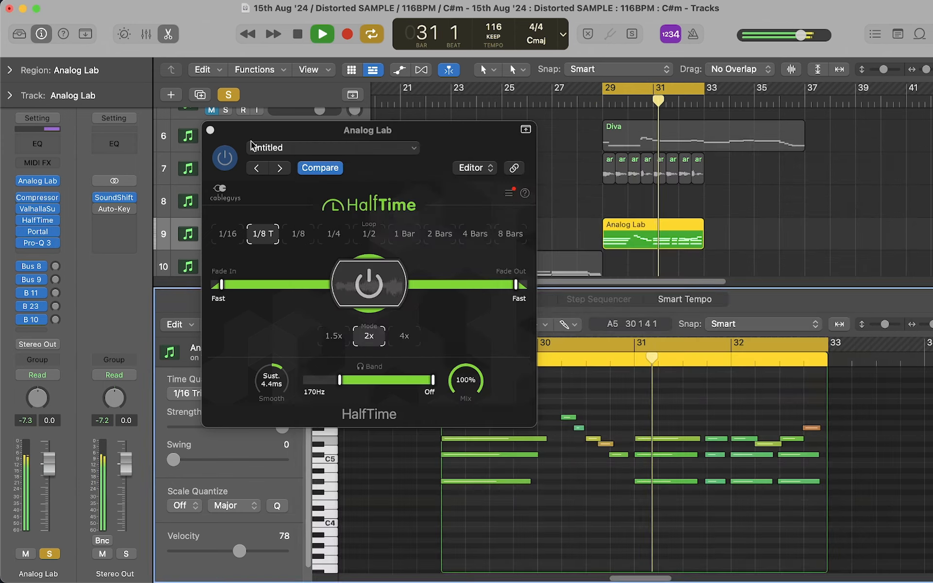
{"action": "left_click", "coordinate": [210, 130]}
{"action": "key", "text": "space"}
Switch the solo from the Analog Lab track to the arp texture halftime old track
{"action": "left_click", "coordinate": [225, 240]}
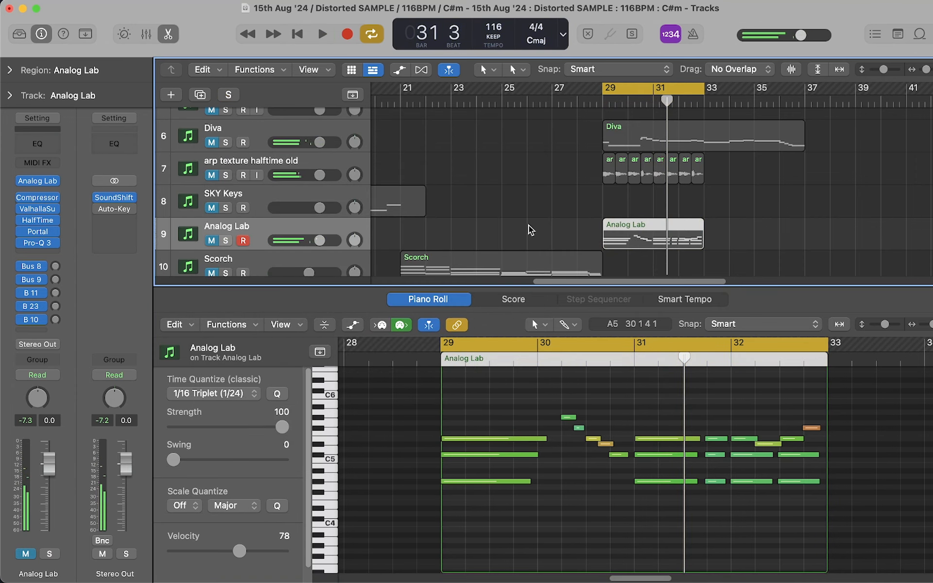
{"action": "scroll", "coordinate": [545, 215], "scroll_direction": "up", "scroll_amount": 1}
{"action": "left_click", "coordinate": [231, 196]}
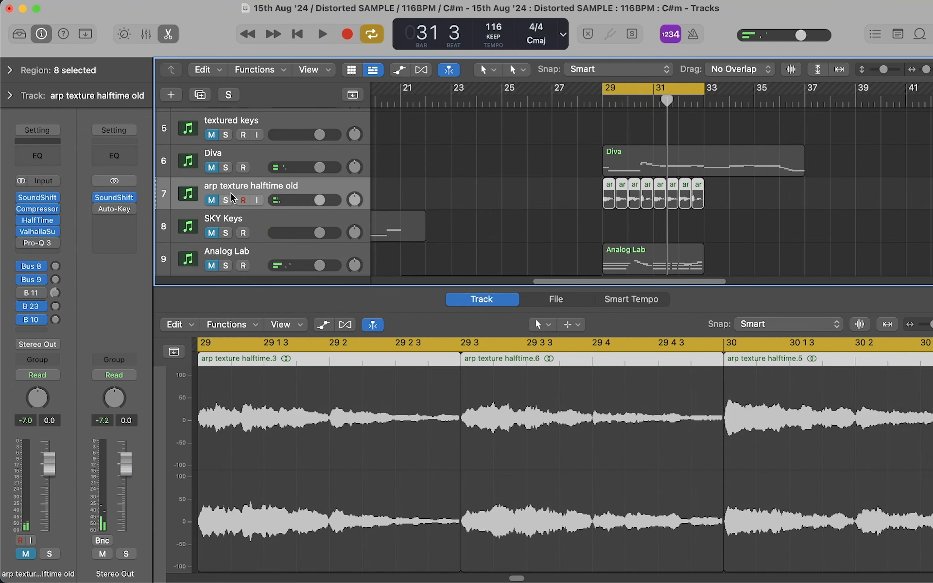
{"action": "left_click", "coordinate": [226, 200]}
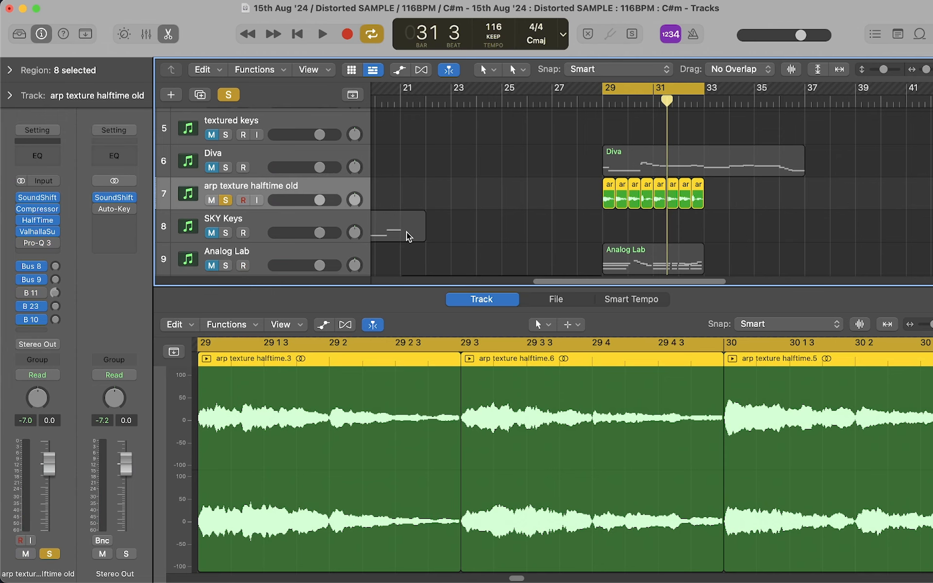
{"action": "scroll", "coordinate": [649, 209], "scroll_direction": "up", "scroll_amount": 5}
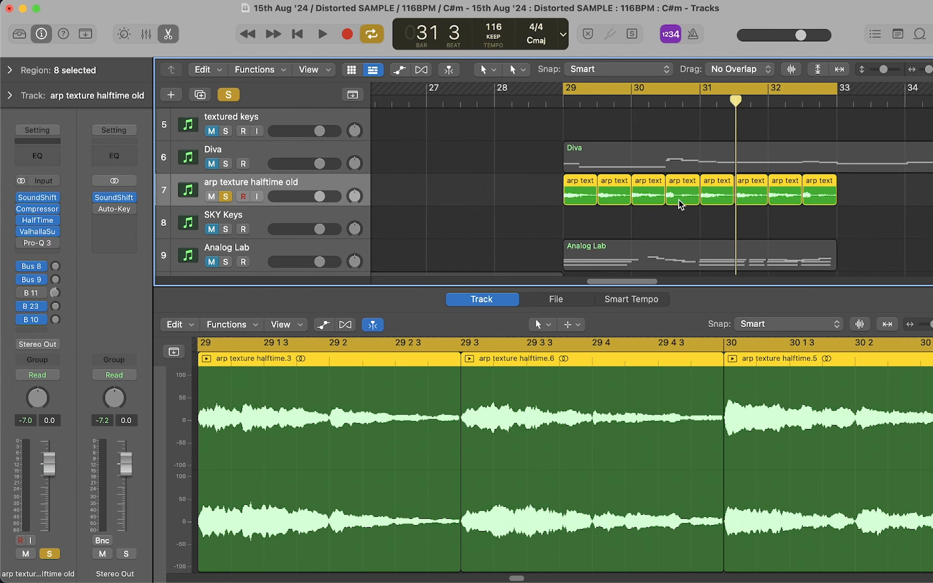
Review the SoundShifter Pitch and HalfTime settings on the arp texture halftime old track
{"action": "left_click", "coordinate": [49, 197]}
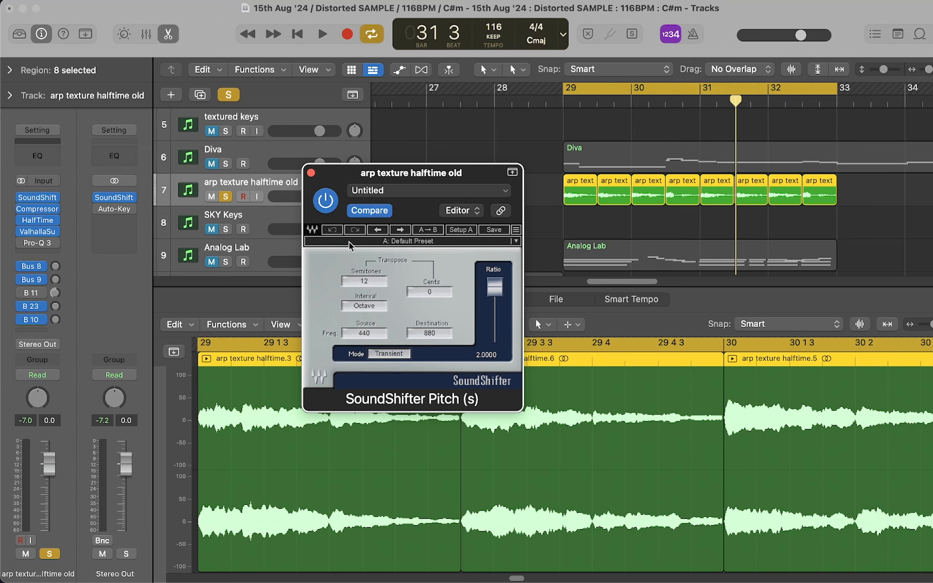
{"action": "left_click", "coordinate": [311, 173]}
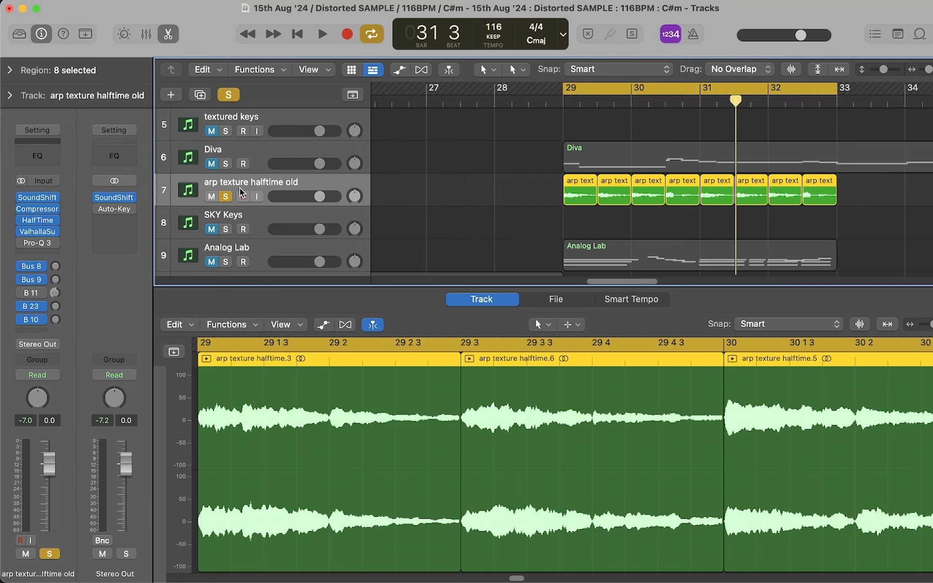
{"action": "left_click", "coordinate": [38, 220]}
{"action": "left_click", "coordinate": [311, 173]}
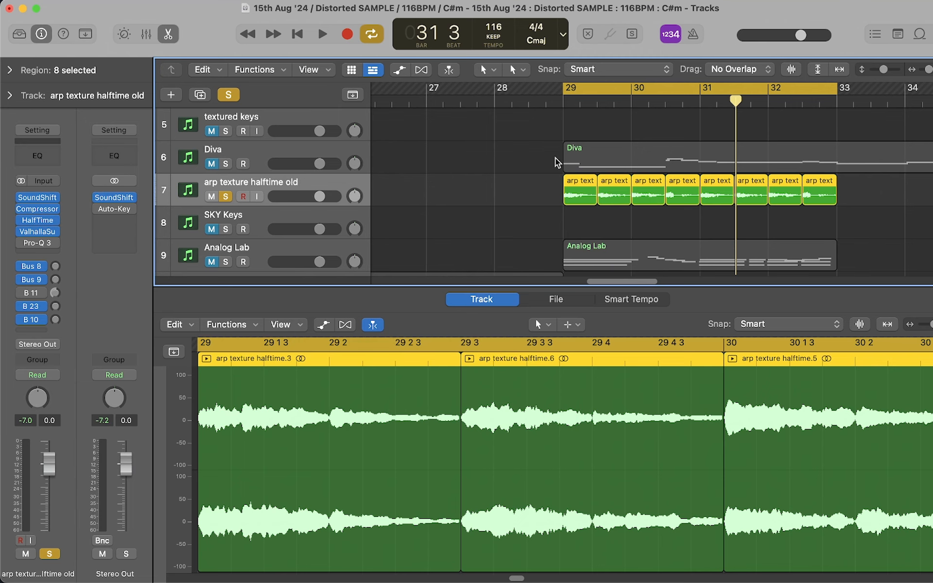
Review the ValhallaSupermassive settings on the arp texture halftime old track
{"action": "right_click", "coordinate": [40, 230]}
{"action": "left_click", "coordinate": [39, 230]}
{"action": "left_click", "coordinate": [39, 232]}
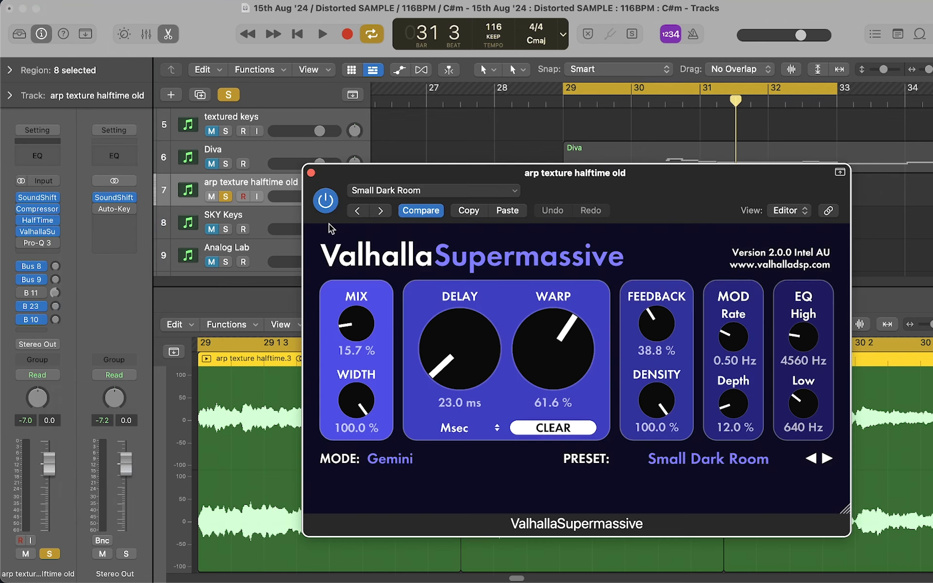
{"action": "left_click", "coordinate": [311, 173]}
Listen to the soloed arp texture halftime old regions in the bar 29 to 33 loop, and stop playback
{"action": "key", "text": "space"}
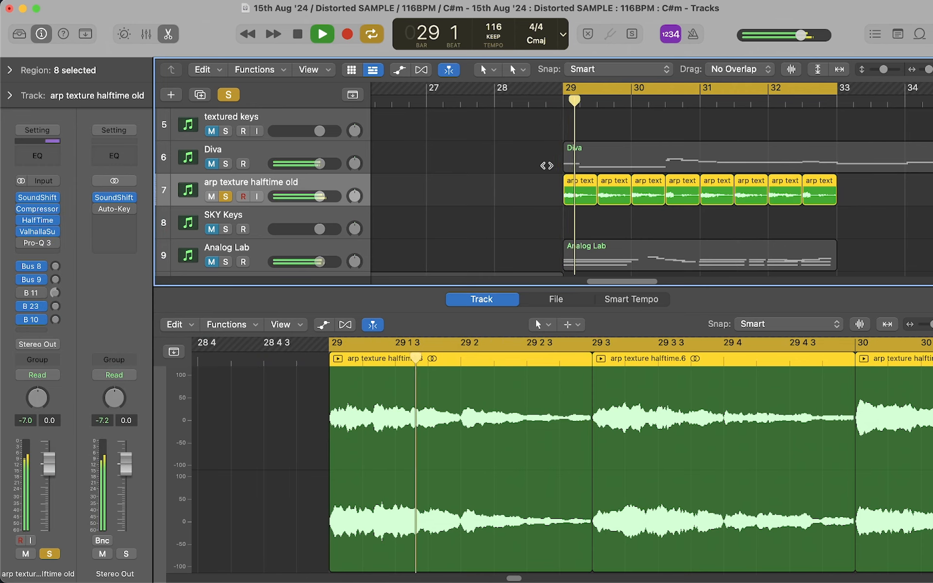
{"action": "scroll", "coordinate": [547, 166], "scroll_direction": "down", "scroll_amount": 4}
{"action": "scroll", "coordinate": [546, 166], "scroll_direction": "right", "scroll_amount": 1}
{"action": "scroll", "coordinate": [545, 165], "scroll_direction": "up", "scroll_amount": 1}
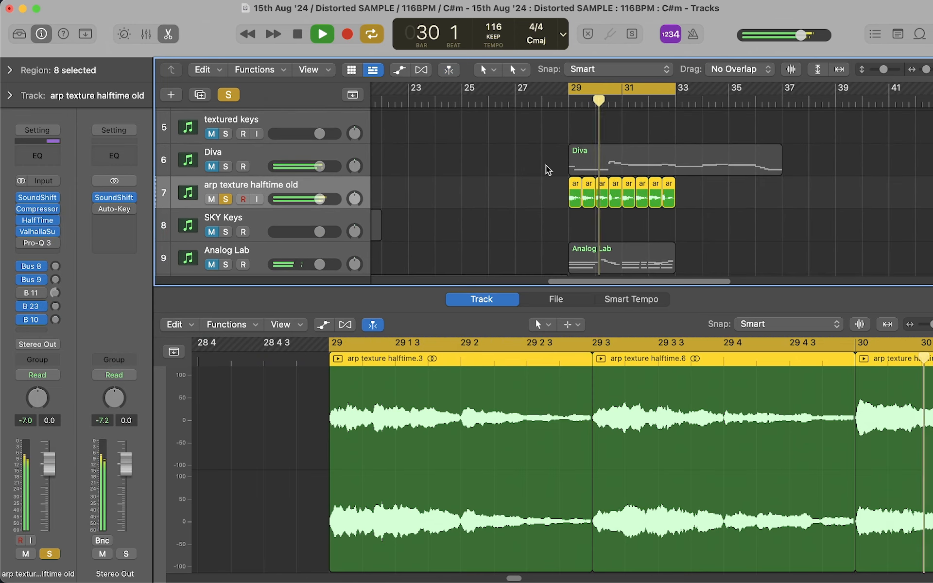
{"action": "scroll", "coordinate": [548, 169], "scroll_direction": "down", "scroll_amount": 2}
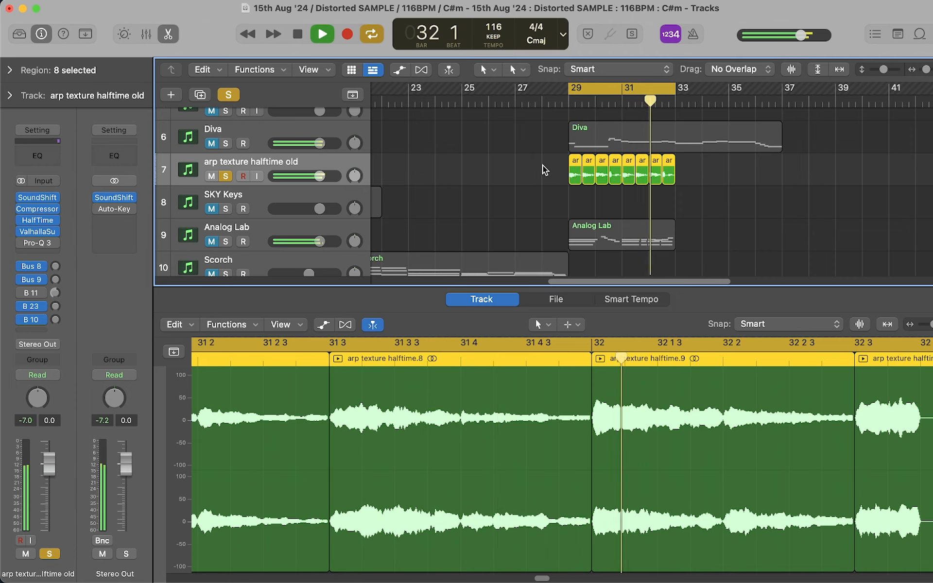
{"action": "key", "text": "space"}
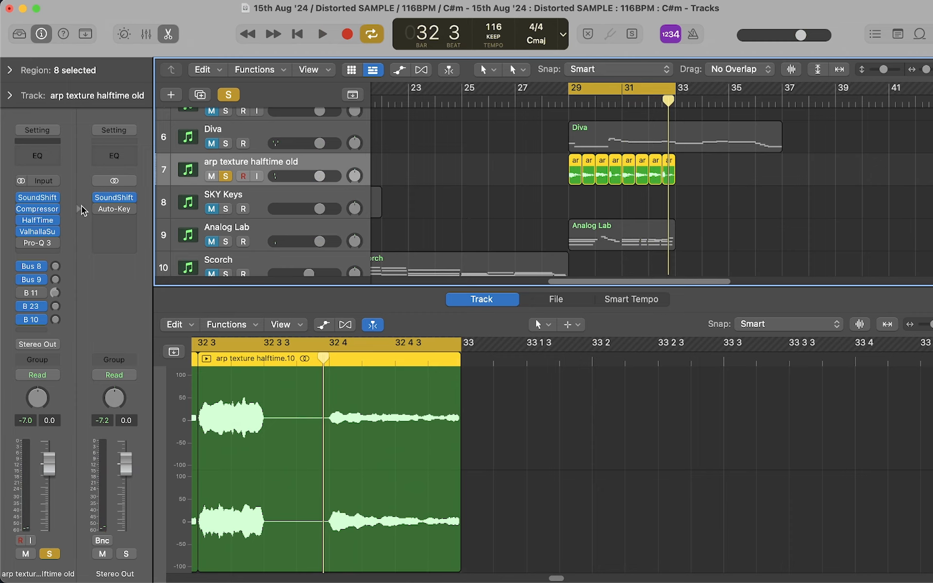
Unsolo and mute the arp texture halftime old track, and close the audio editor
{"action": "left_click", "coordinate": [234, 93]}
{"action": "left_click", "coordinate": [212, 175]}
{"action": "key", "text": "e"}
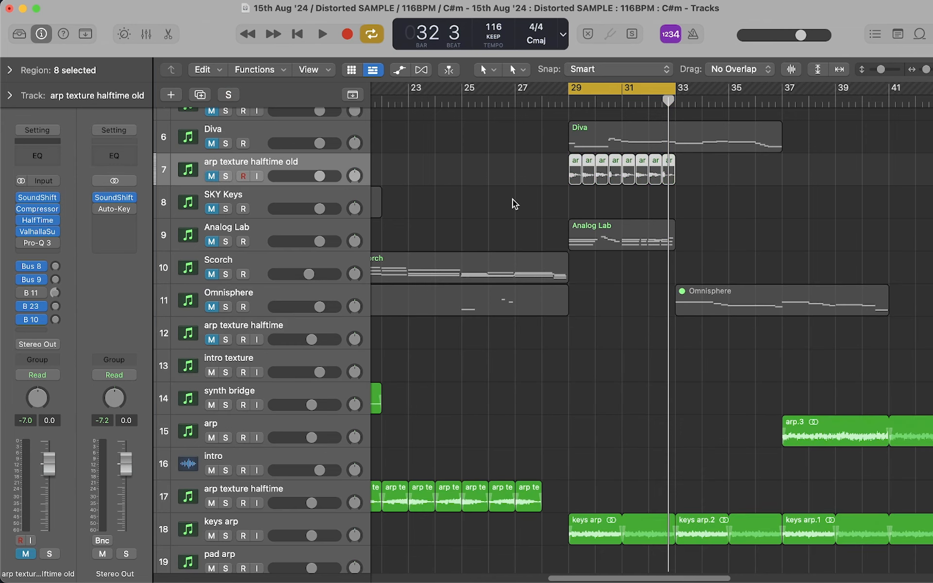
Return the playhead to bar 1, and turn off the loop over bars 29 to 33
{"action": "key", "text": "Return"}
{"action": "scroll", "coordinate": [533, 335], "scroll_direction": "down", "scroll_amount": 5}
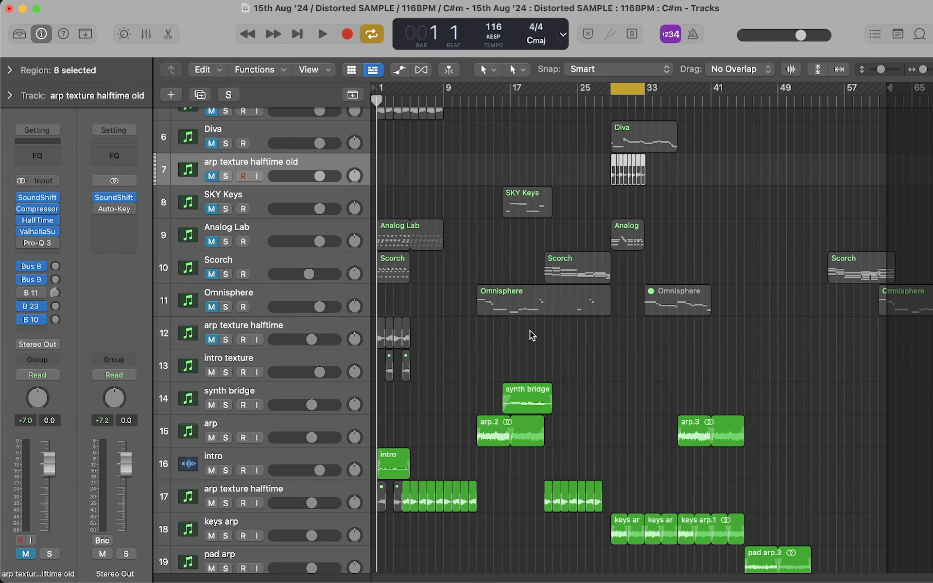
{"action": "key", "text": "c"}
{"action": "left_click", "coordinate": [460, 335]}
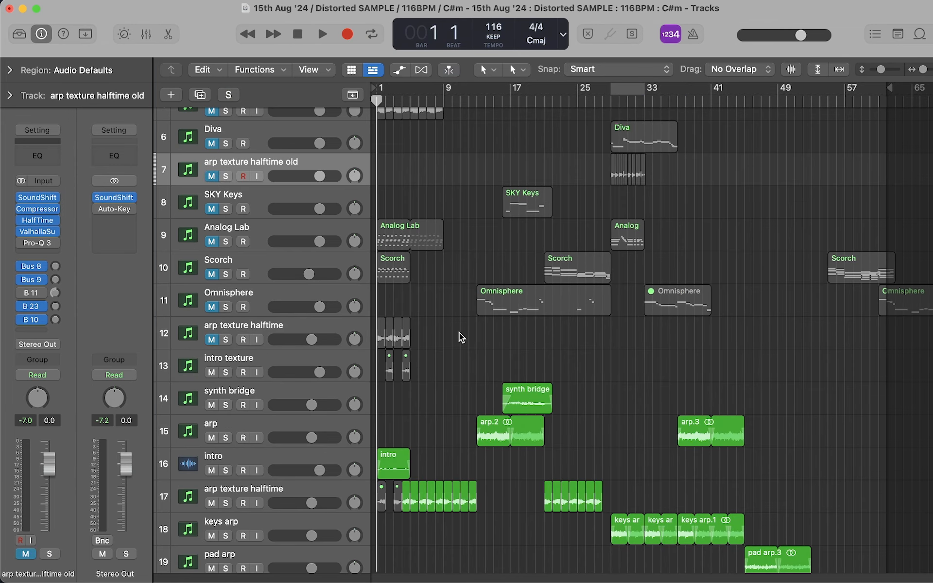
Solo the arp texture halftime and intro texture tracks at the start of the arrangement, and loop bars 1 to 5
{"action": "scroll", "coordinate": [459, 335], "scroll_direction": "up", "scroll_amount": 10}
{"action": "scroll", "coordinate": [460, 335], "scroll_direction": "right", "scroll_amount": 1}
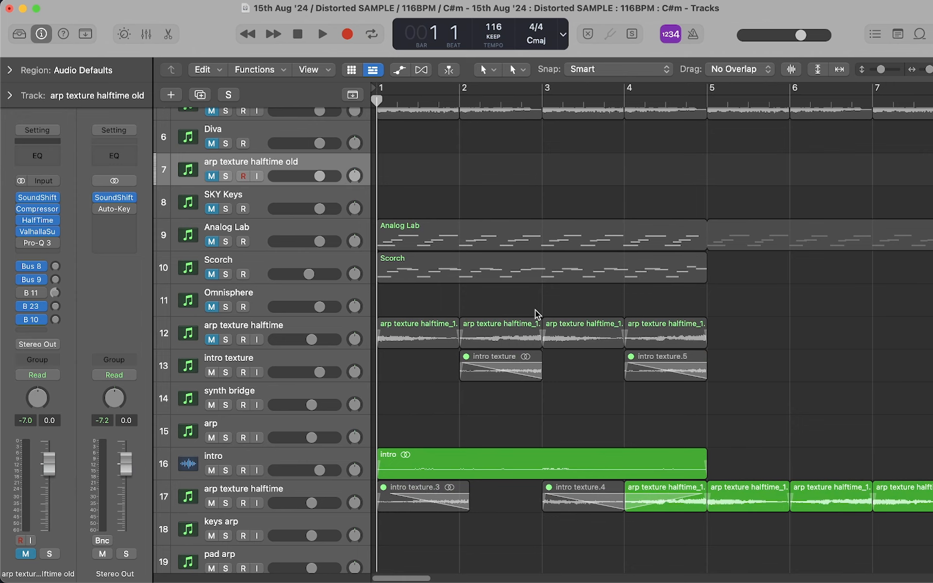
{"action": "scroll", "coordinate": [497, 312], "scroll_direction": "down", "scroll_amount": 3}
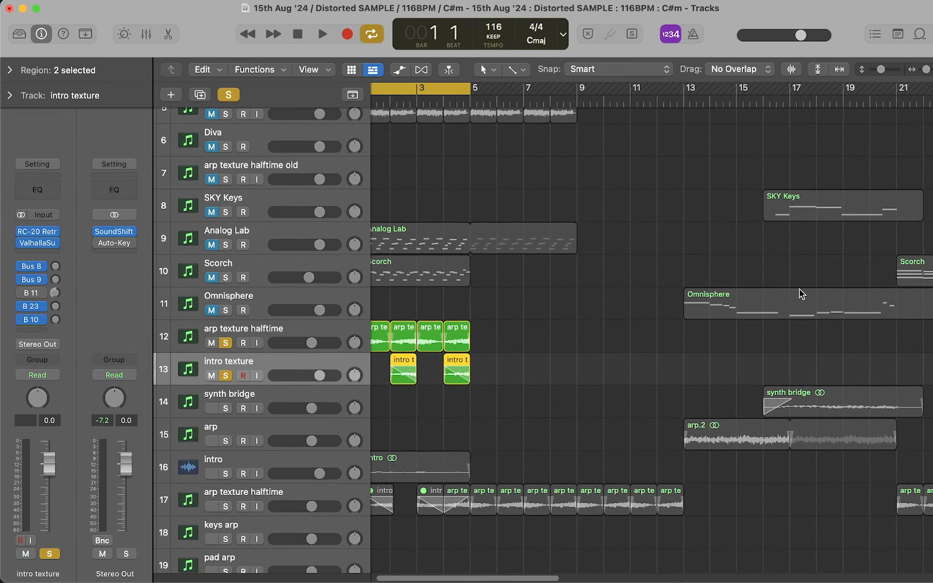
{"action": "scroll", "coordinate": [400, 334], "scroll_direction": "right", "scroll_amount": 1}
{"action": "scroll", "coordinate": [401, 333], "scroll_direction": "left", "scroll_amount": 2}
Review the HalfTime settings on the soloed arp texture halftime track
{"action": "left_click", "coordinate": [301, 334]}
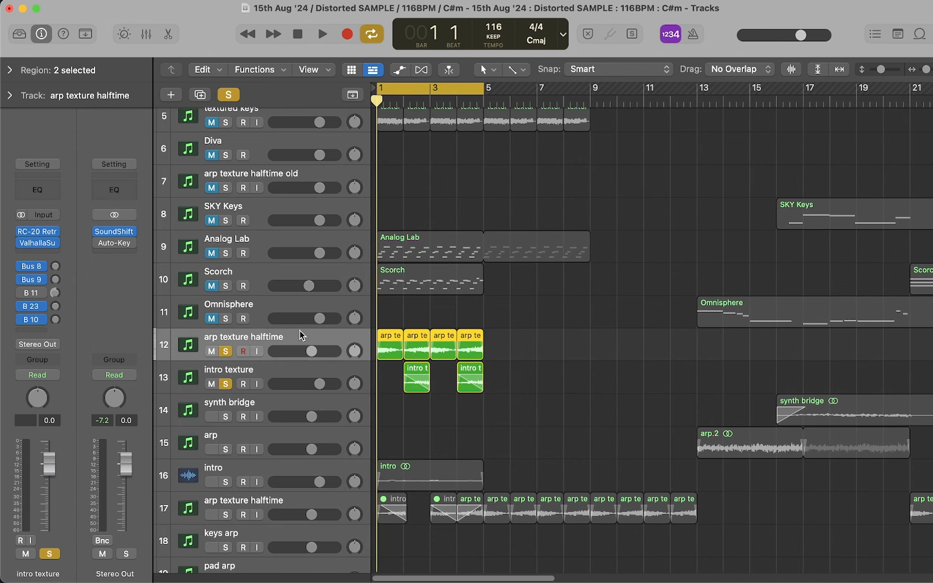
{"action": "scroll", "coordinate": [417, 340], "scroll_direction": "up", "scroll_amount": 5}
{"action": "scroll", "coordinate": [416, 340], "scroll_direction": "down", "scroll_amount": 1}
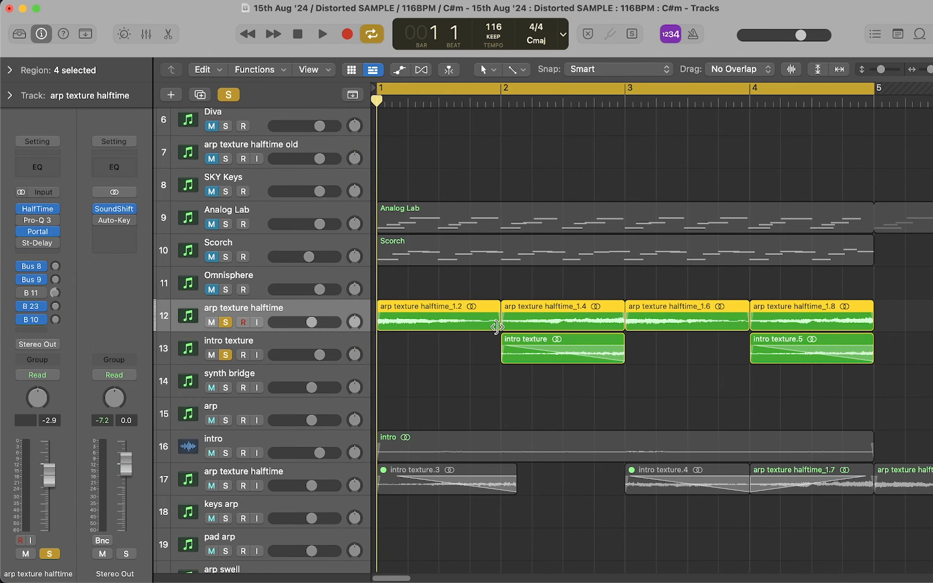
{"action": "left_click", "coordinate": [47, 209]}
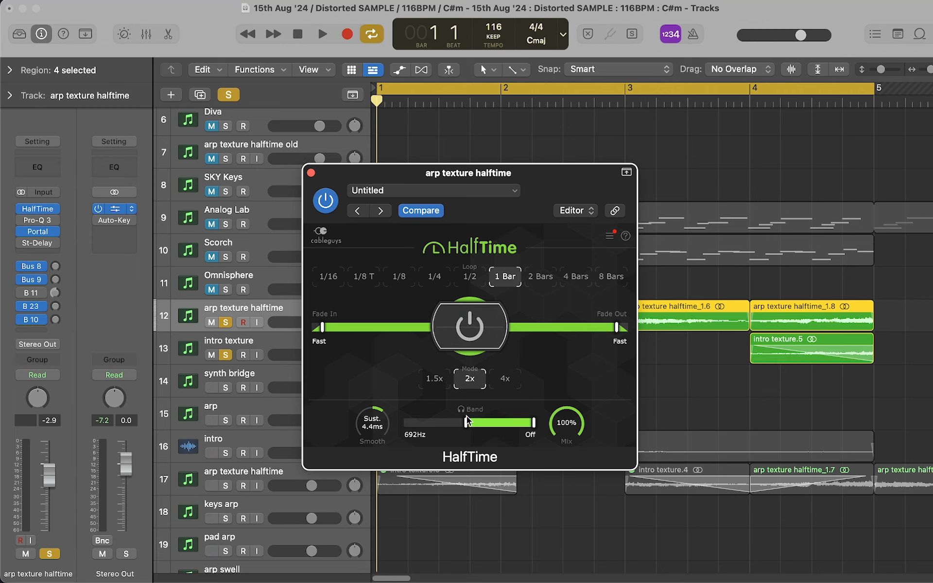
{"action": "left_click", "coordinate": [312, 174]}
{"action": "key", "text": "super+Left"}
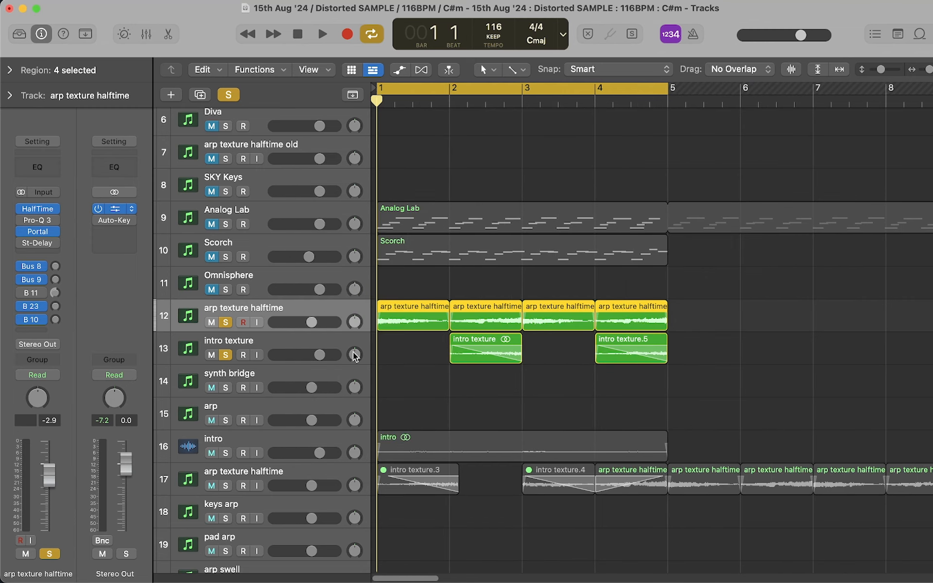
Review the RC-20 Retro Color settings and preset list and the ValhallaSupermassive settings on the intro texture track
{"action": "left_click", "coordinate": [270, 340]}
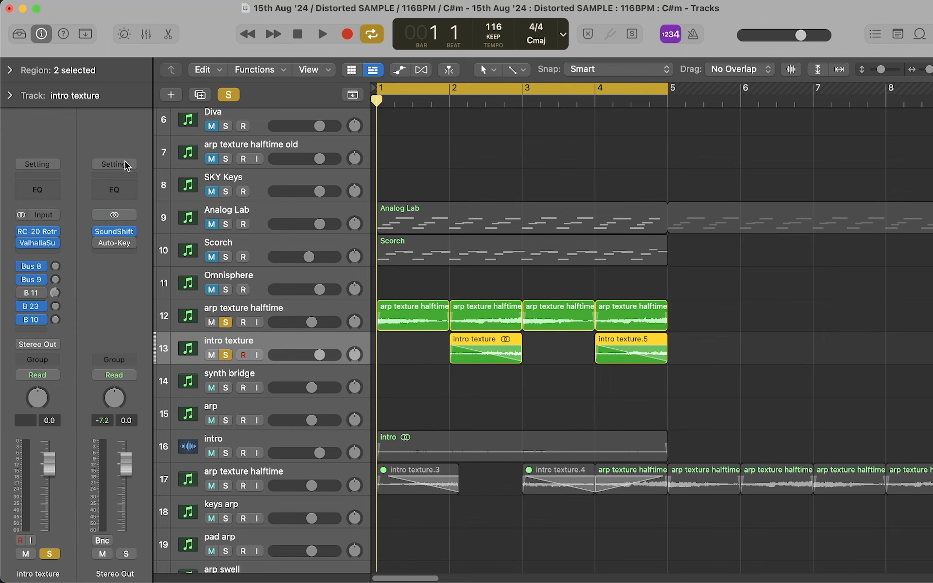
{"action": "left_click", "coordinate": [37, 230]}
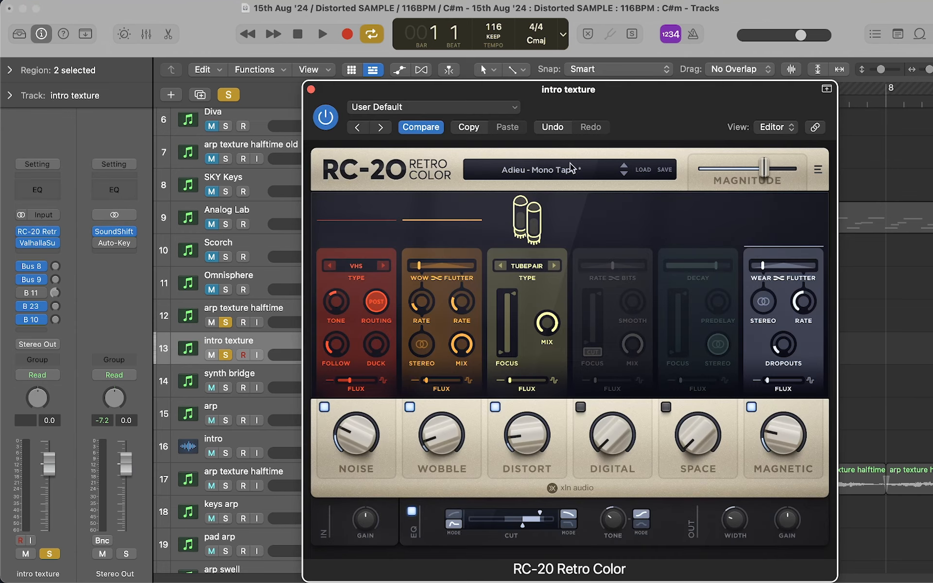
{"action": "left_click", "coordinate": [554, 169]}
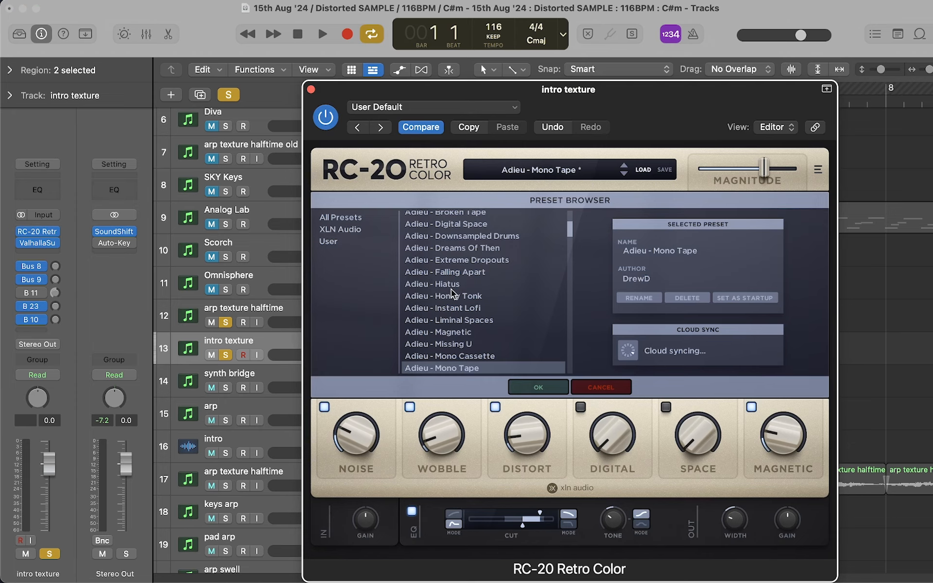
{"action": "scroll", "coordinate": [451, 292], "scroll_direction": "up", "scroll_amount": 2}
{"action": "scroll", "coordinate": [451, 294], "scroll_direction": "down", "scroll_amount": 3}
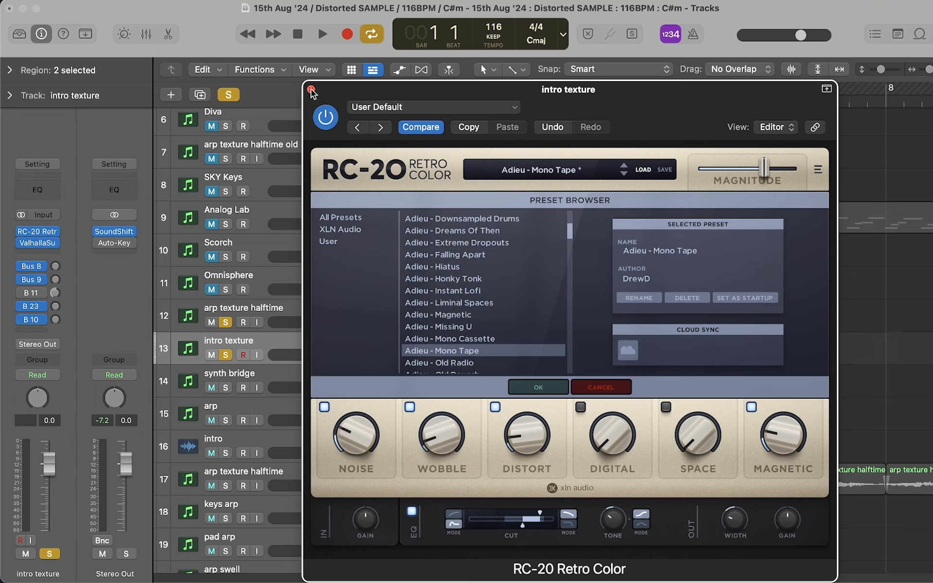
{"action": "left_click", "coordinate": [311, 90]}
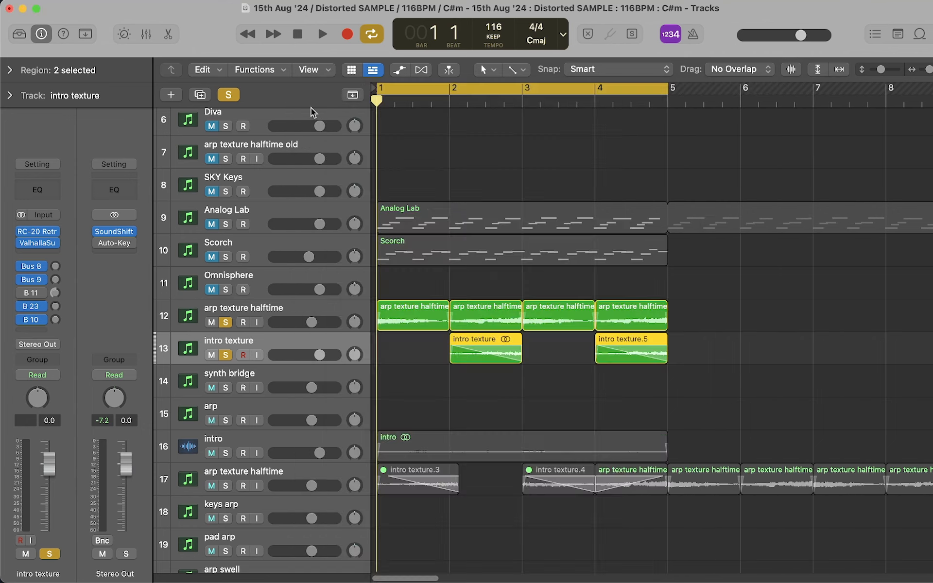
{"action": "left_click", "coordinate": [45, 243]}
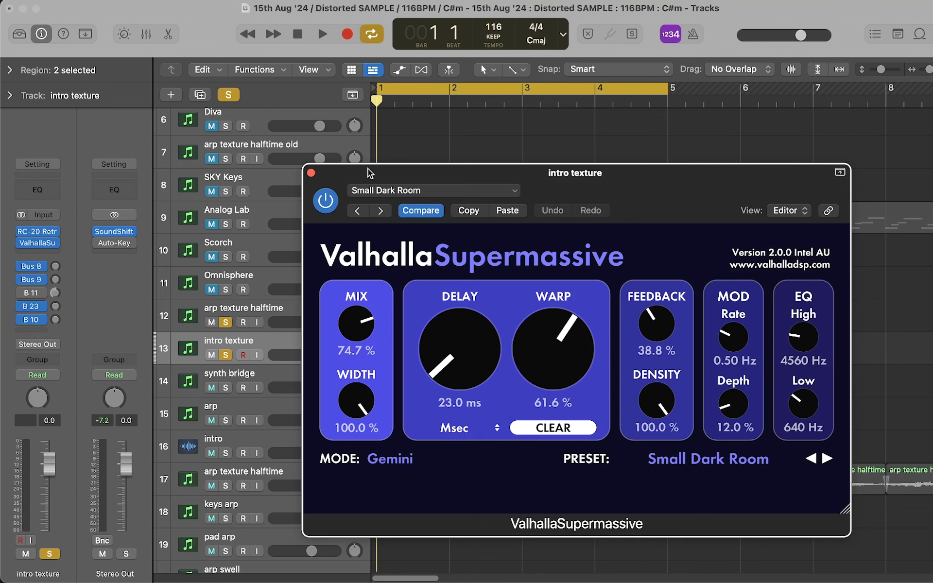
{"action": "left_click", "coordinate": [311, 173]}
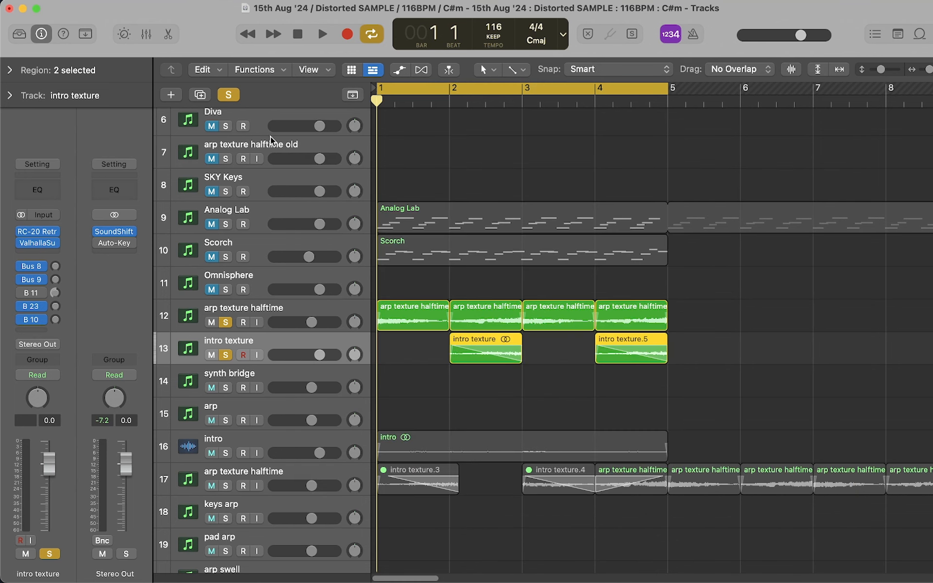
Listen to the soloed arp texture halftime and intro texture tracks together in the bar 1 to 5 loop, and stop playback
{"action": "key", "text": "space"}
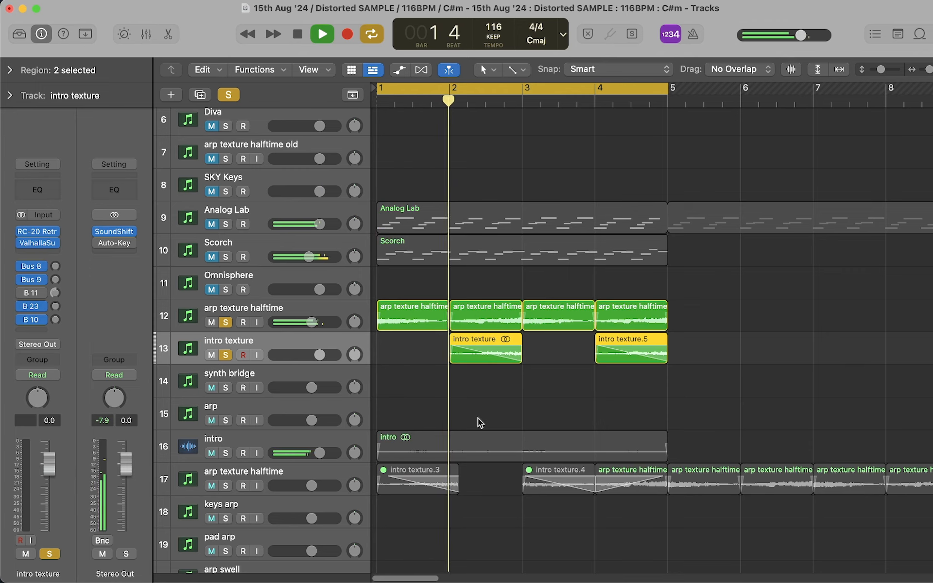
{"action": "scroll", "coordinate": [494, 389], "scroll_direction": "right", "scroll_amount": 3}
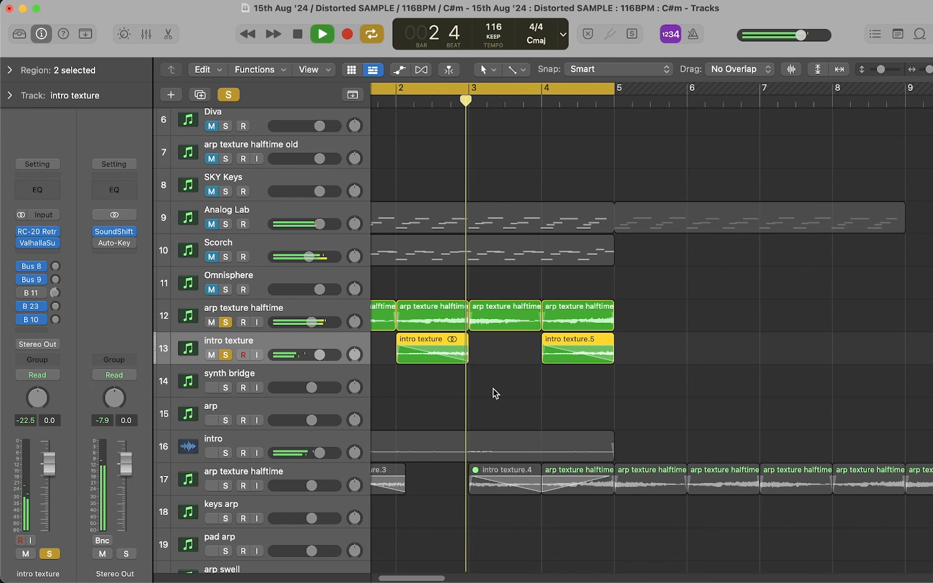
{"action": "key", "text": "space"}
Unsolo the arp texture halftime track, and listen to the intro texture track alone from the first bar
{"action": "left_click", "coordinate": [225, 323]}
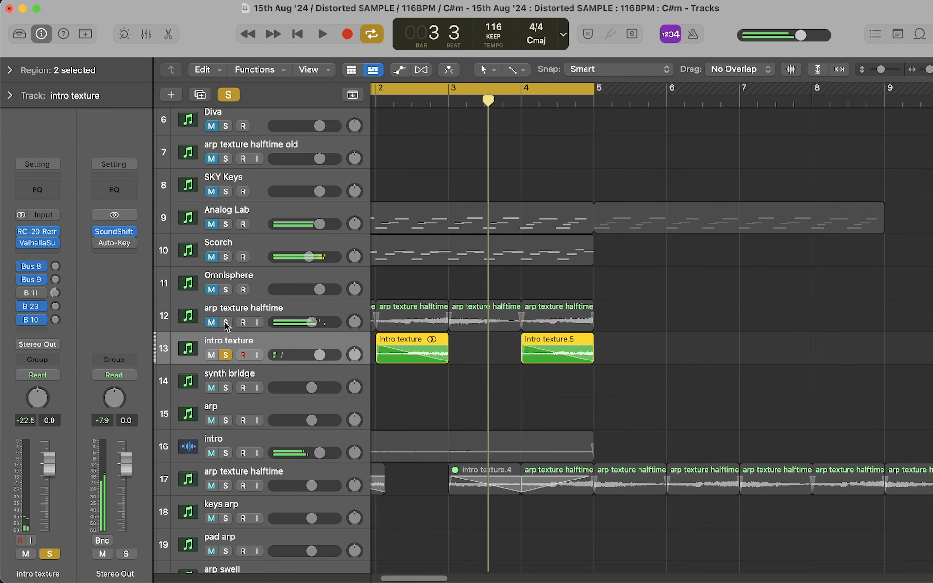
{"action": "scroll", "coordinate": [481, 115], "scroll_direction": "left", "scroll_amount": 3}
{"action": "double_click", "coordinate": [430, 102]}
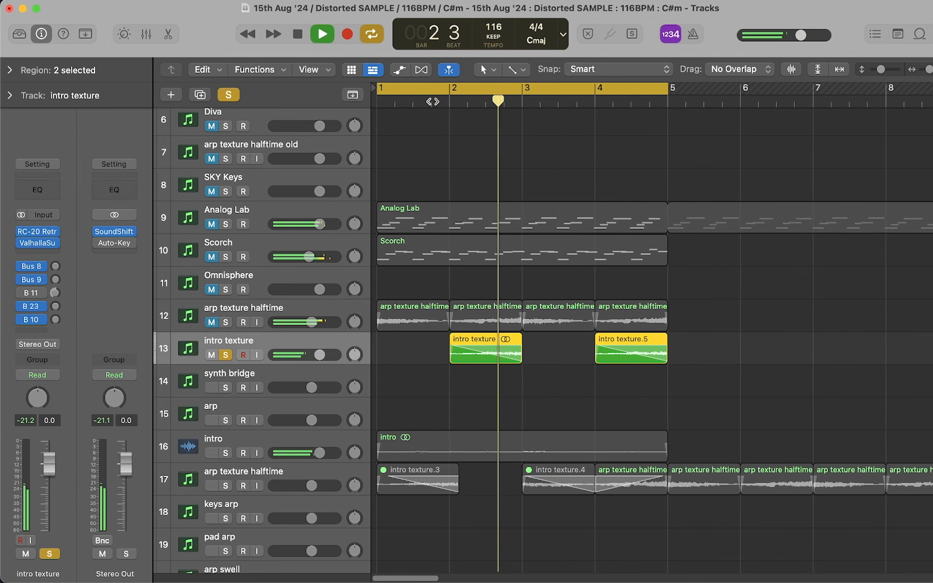
{"action": "key", "text": "space"}
Solo the arp texture halftime track again, play it together with intro texture, and clear all solos
{"action": "left_click", "coordinate": [225, 322]}
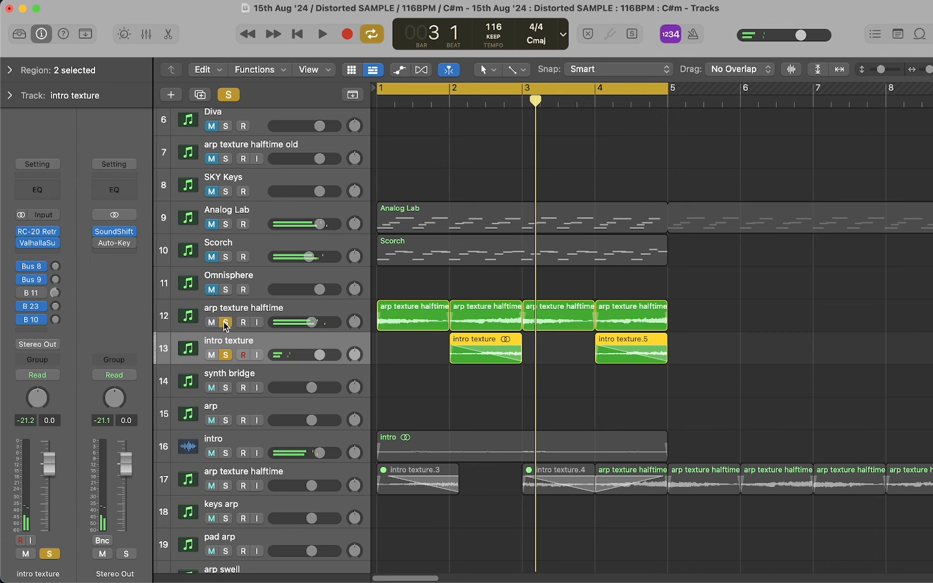
{"action": "key", "text": "space"}
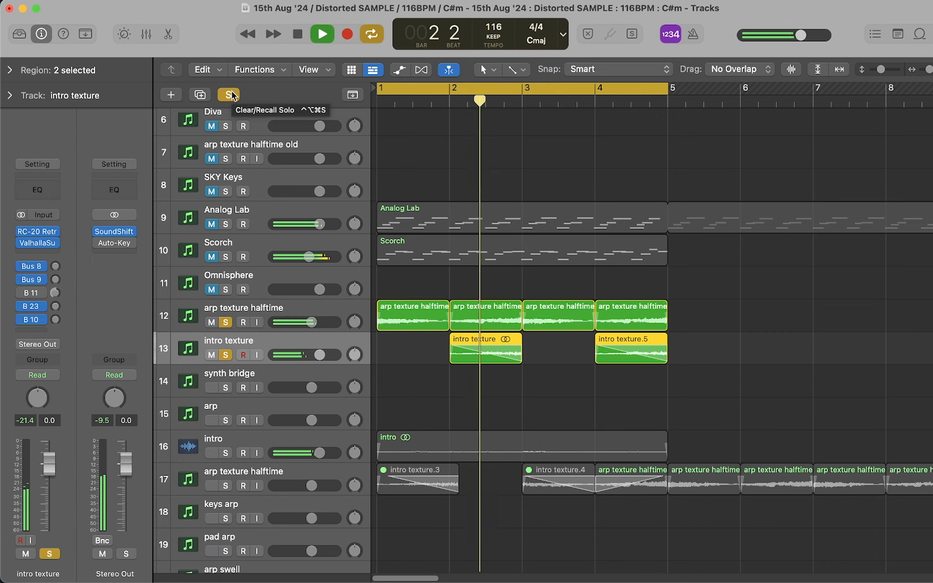
{"action": "left_click", "coordinate": [233, 96]}
{"action": "key", "text": "space"}
Select the intro track, and mute the arp texture halftime and intro texture tracks (12 and 13)
{"action": "scroll", "coordinate": [505, 298], "scroll_direction": "down", "scroll_amount": 10}
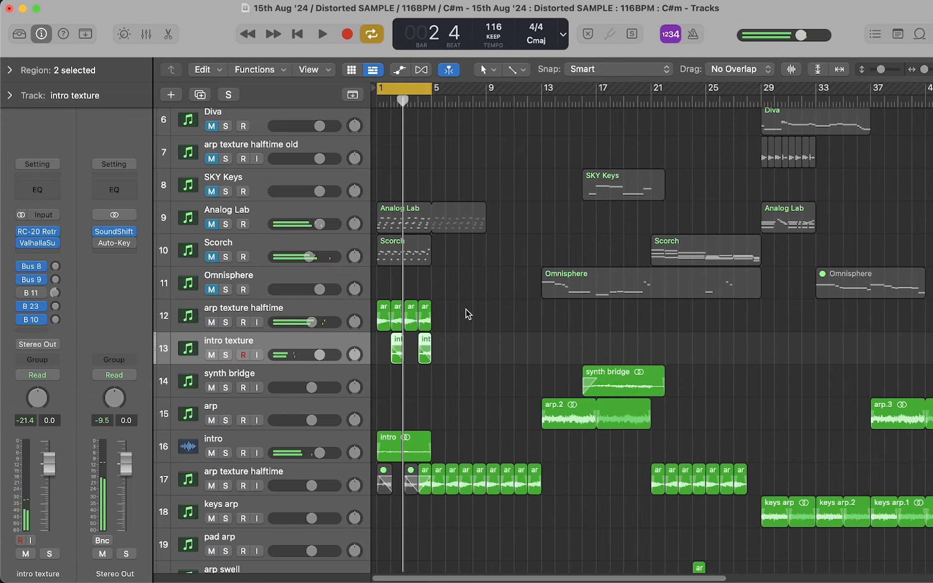
{"action": "left_click_drag", "start_coordinate": [467, 314], "coordinate": [383, 321]}
{"action": "scroll", "coordinate": [409, 378], "scroll_direction": "up", "scroll_amount": 10}
{"action": "left_click", "coordinate": [306, 448]}
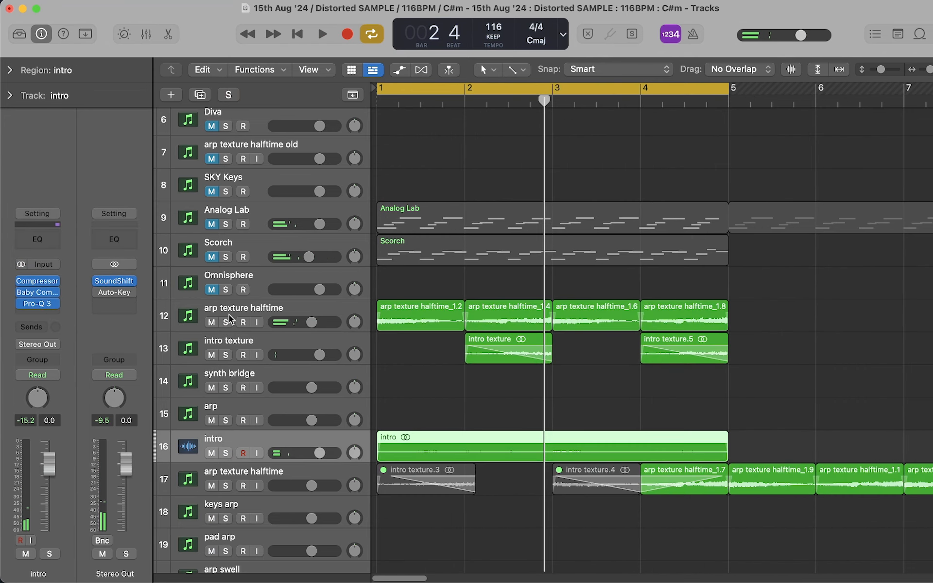
{"action": "left_click", "coordinate": [212, 322]}
{"action": "left_click", "coordinate": [211, 355]}
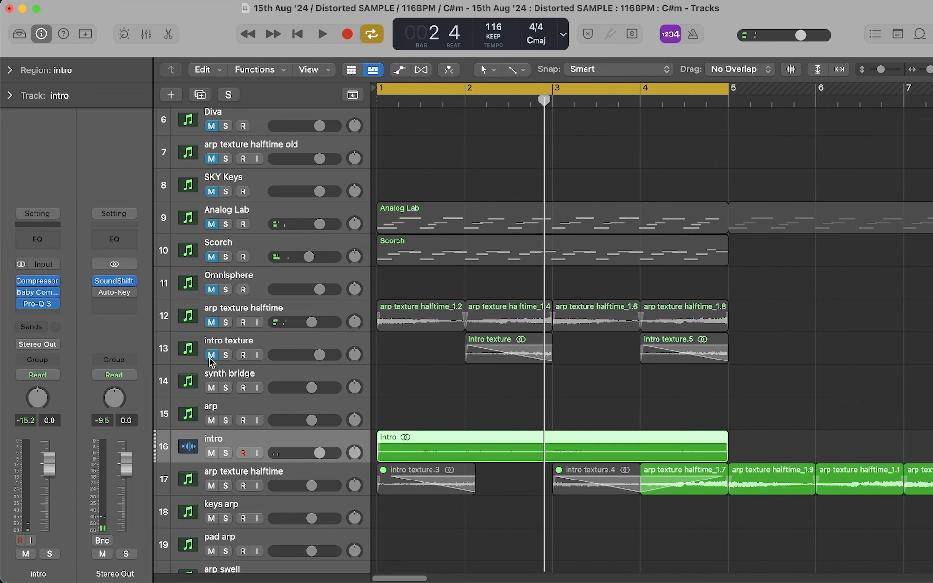
Review the Compressor and Baby Comeback settings on the intro track
{"action": "left_click", "coordinate": [40, 282]}
{"action": "left_click", "coordinate": [284, 62]}
{"action": "left_click", "coordinate": [40, 292]}
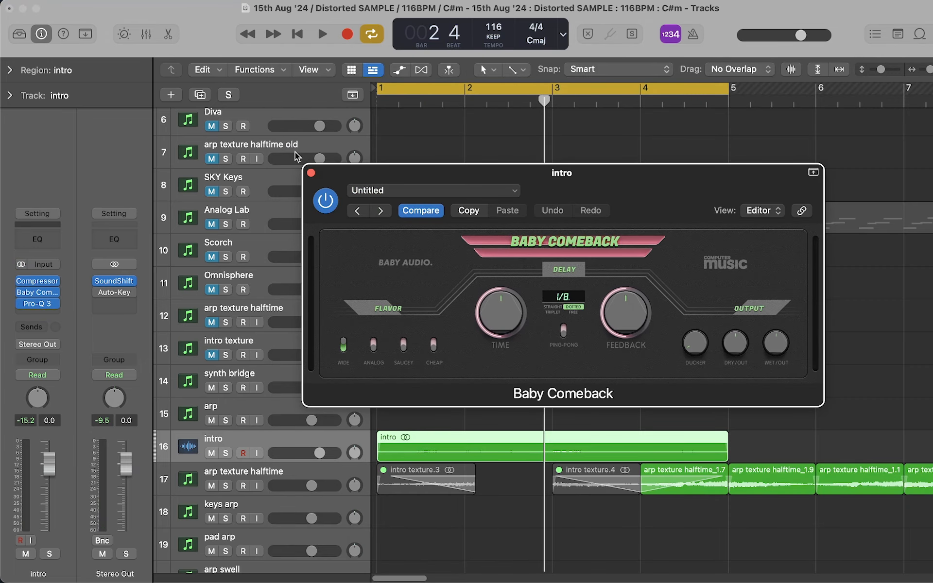
{"action": "left_click", "coordinate": [311, 173]}
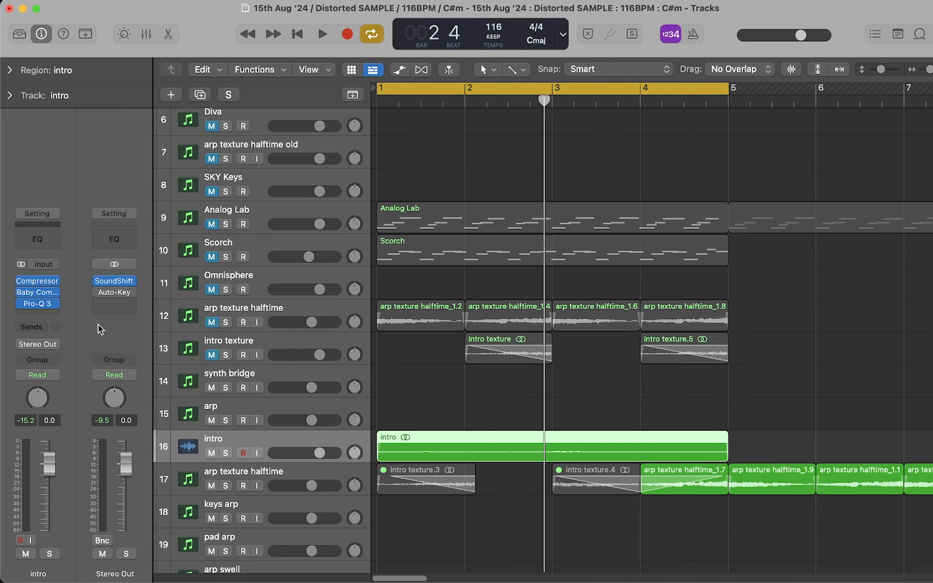
Review the Pro-Q 3 curve on the intro track, and start playback from the beginning of the loop
{"action": "left_click", "coordinate": [39, 303]}
{"action": "key", "text": "space"}
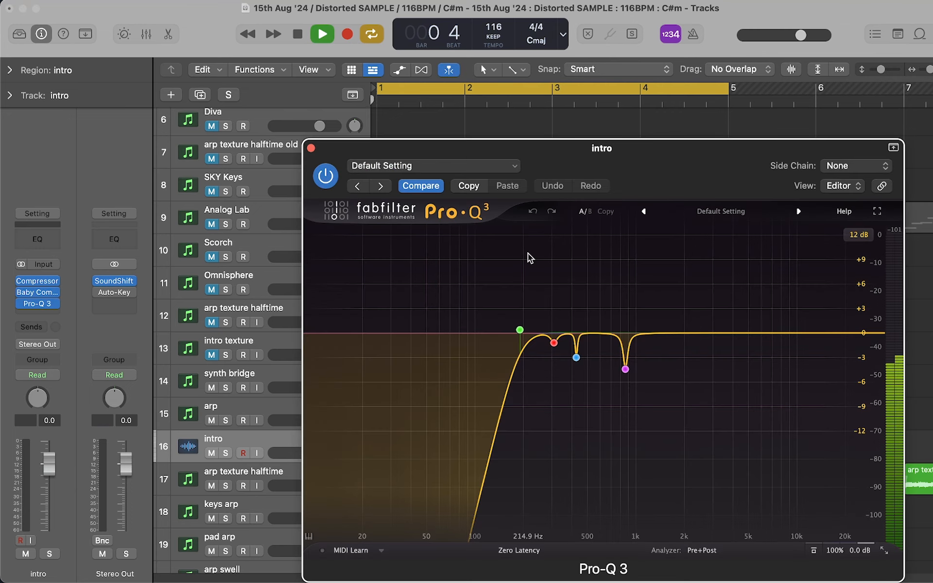
{"action": "left_click", "coordinate": [309, 148]}
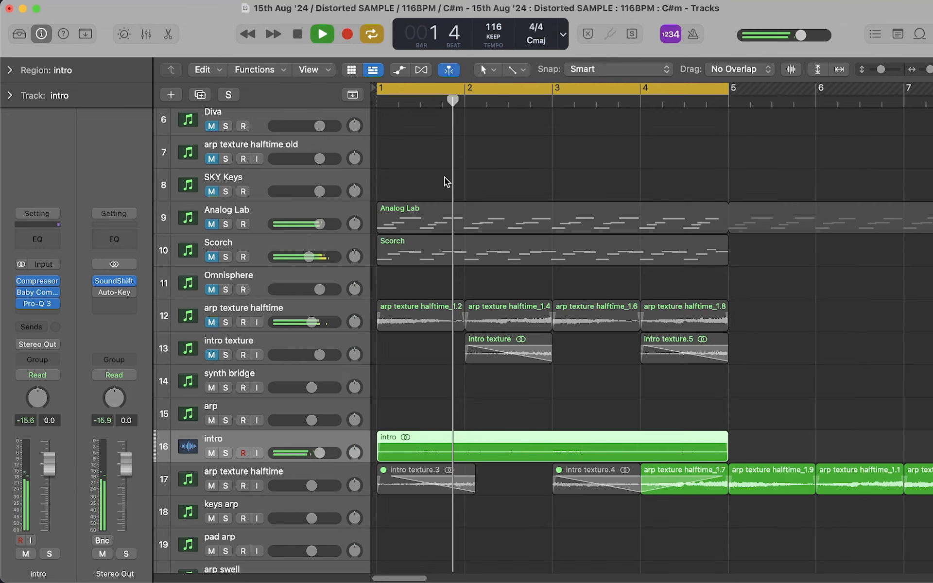
Turn off the loop, and follow playback past the intro into the drums and synth bass long section at bar 5
{"action": "key", "text": "c"}
{"action": "key", "text": "super+Left"}
{"action": "left_click", "coordinate": [681, 350]}
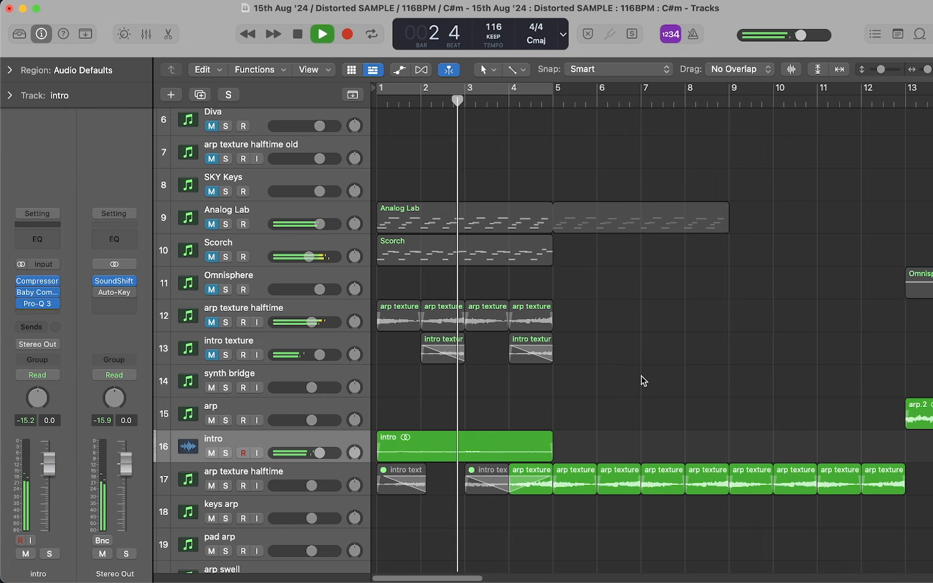
{"action": "scroll", "coordinate": [642, 376], "scroll_direction": "down", "scroll_amount": 6}
{"action": "scroll", "coordinate": [593, 421], "scroll_direction": "right", "scroll_amount": 2}
{"action": "scroll", "coordinate": [593, 421], "scroll_direction": "down", "scroll_amount": 1}
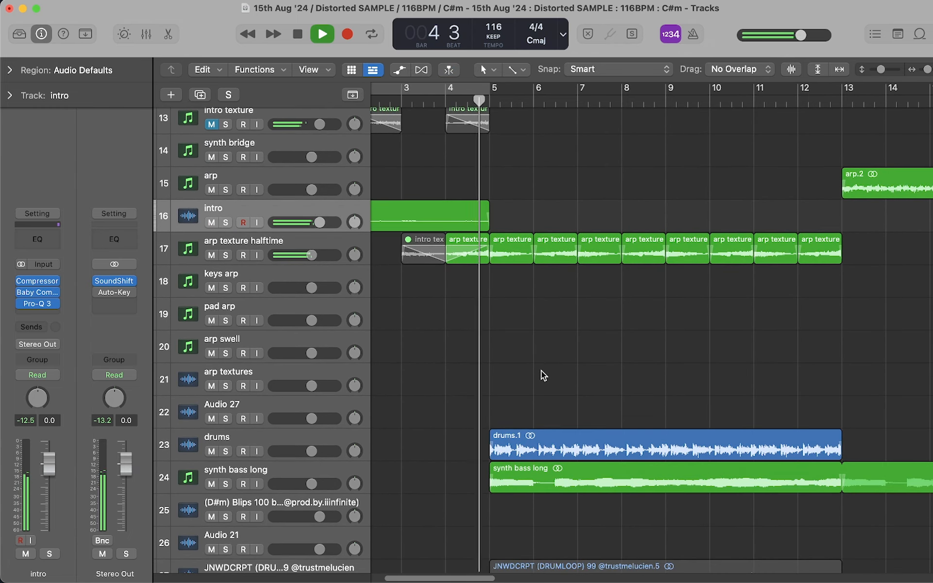
{"action": "scroll", "coordinate": [541, 371], "scroll_direction": "right", "scroll_amount": 2}
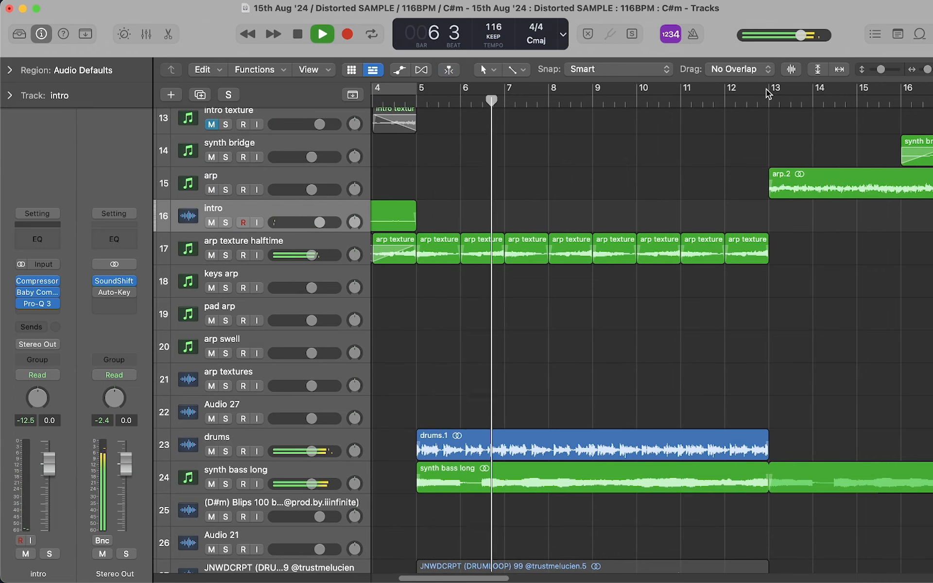
Set the cycle range to loop bars 5 to 13 over the drums and synth bass long regions
{"action": "left_click_drag", "start_coordinate": [766, 89], "coordinate": [416, 95]}
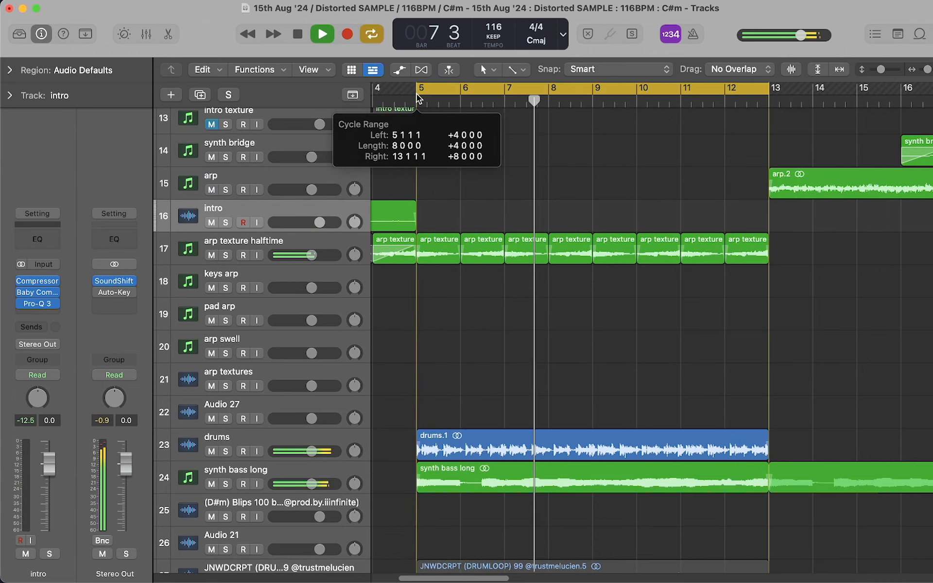
{"action": "scroll", "coordinate": [404, 321], "scroll_direction": "down", "scroll_amount": 5}
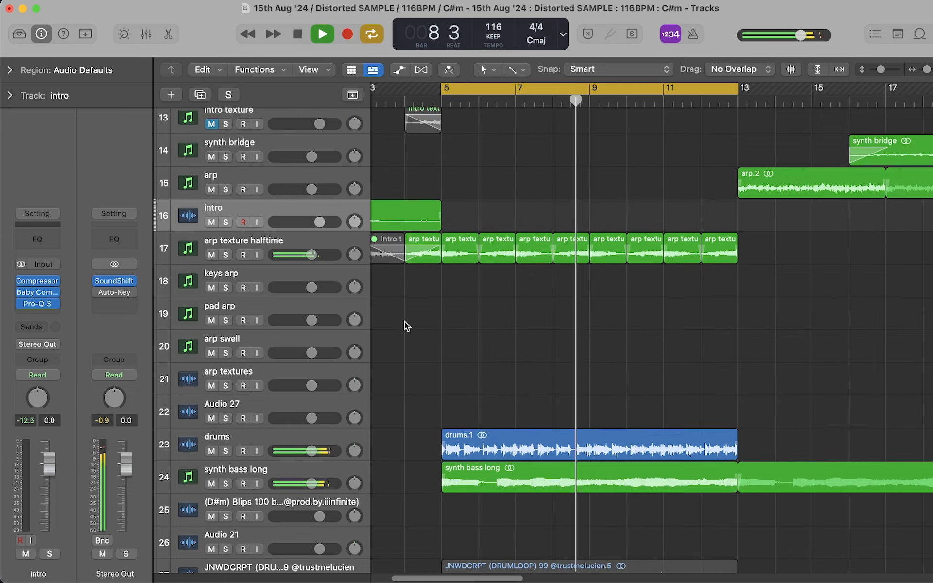
{"action": "scroll", "coordinate": [404, 322], "scroll_direction": "down", "scroll_amount": 2}
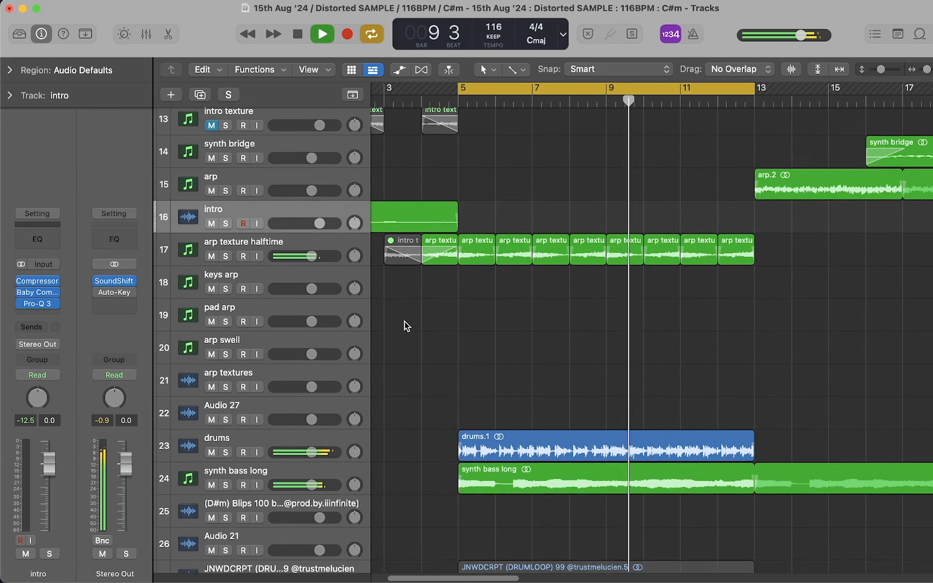
Stop the loop playback, and examine the drums.1 region between bars 5 and 13 within the full arrangement
{"action": "scroll", "coordinate": [404, 322], "scroll_direction": "up", "scroll_amount": 2}
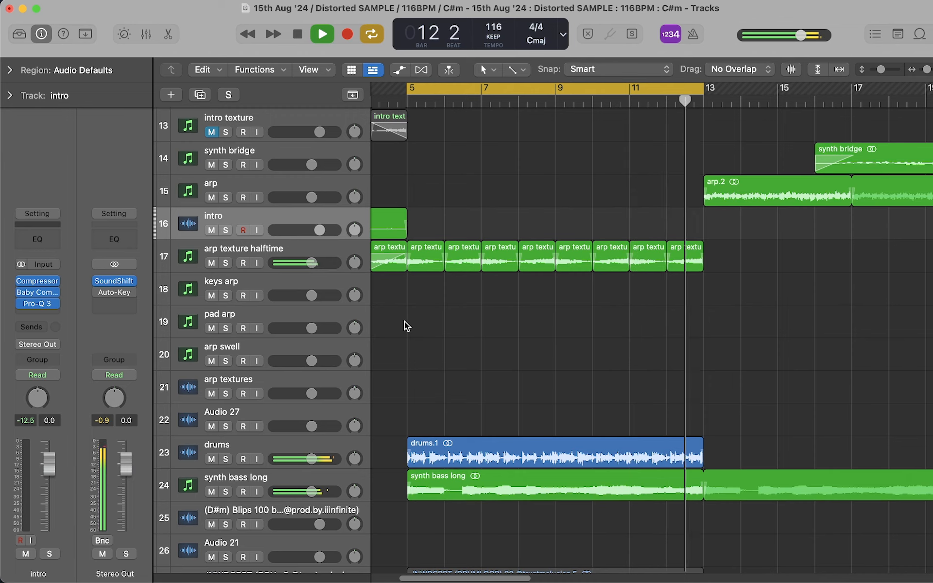
{"action": "key", "text": "space"}
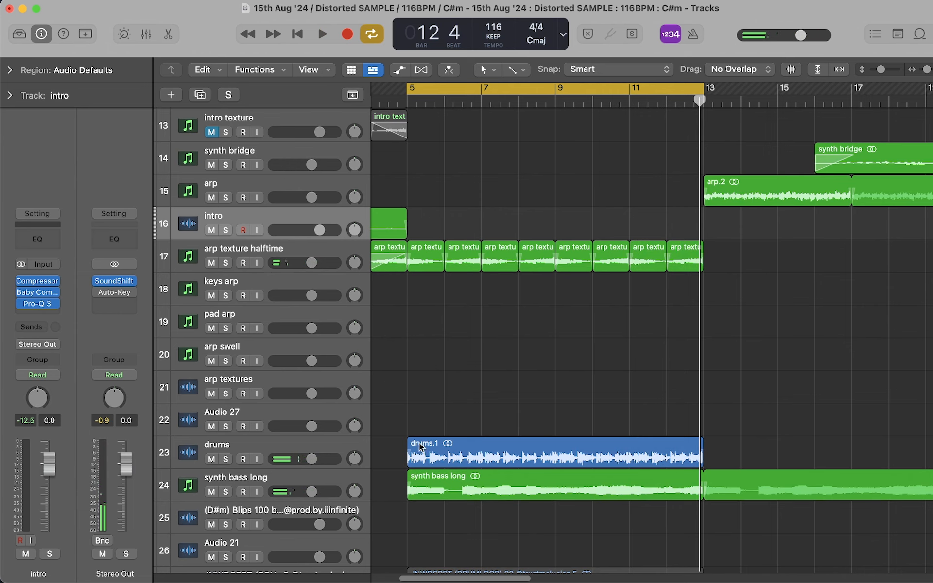
{"action": "left_click", "coordinate": [503, 446]}
{"action": "scroll", "coordinate": [500, 471], "scroll_direction": "down", "scroll_amount": 5}
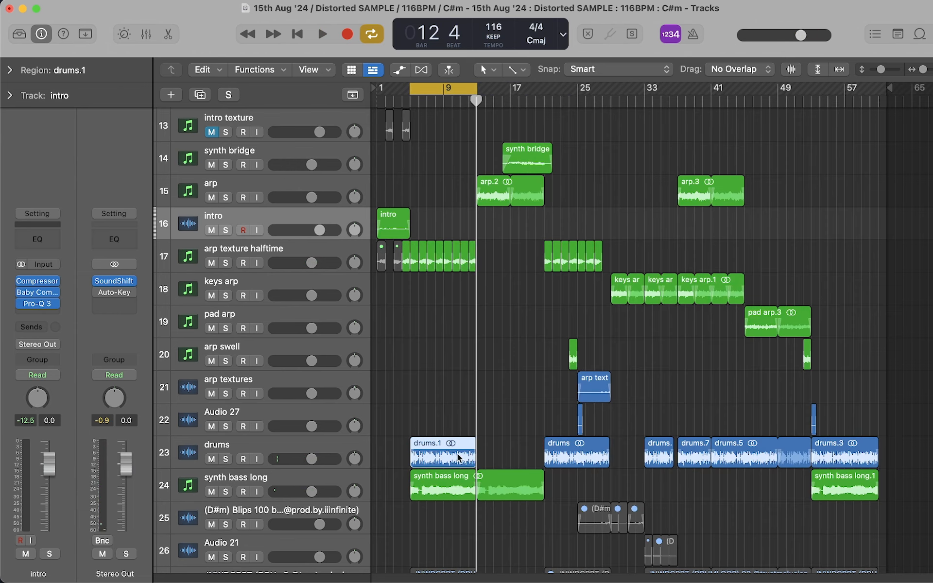
{"action": "scroll", "coordinate": [464, 454], "scroll_direction": "up", "scroll_amount": 5}
{"action": "scroll", "coordinate": [463, 454], "scroll_direction": "left", "scroll_amount": 10}
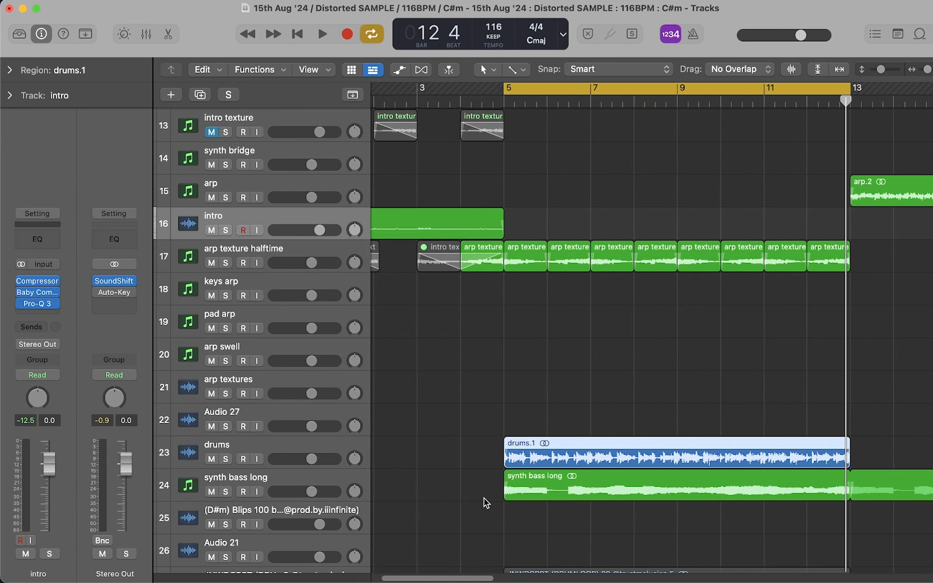
Examine the synth bass long region in the arrangement, and select the drums and synth bass long tracks in turn
{"action": "left_click", "coordinate": [575, 490]}
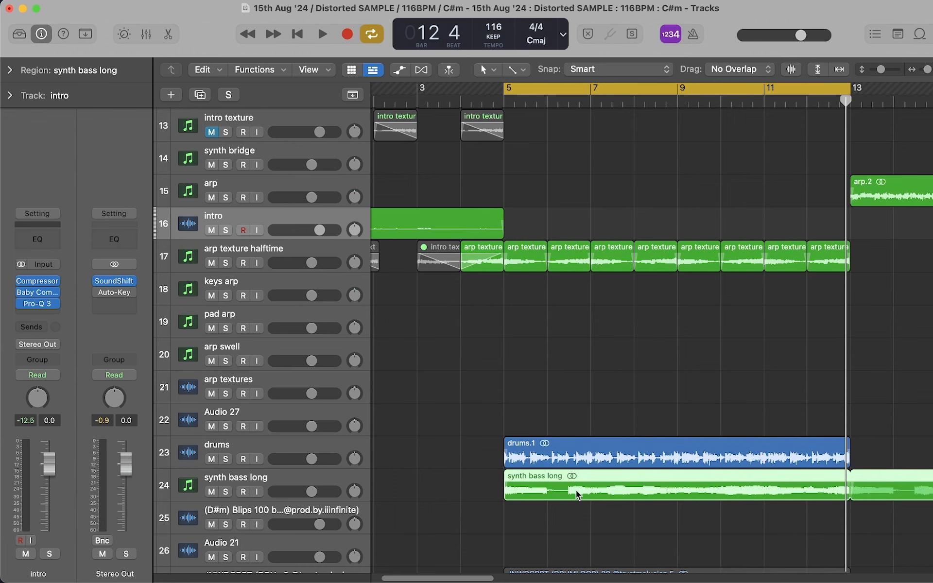
{"action": "scroll", "coordinate": [585, 462], "scroll_direction": "down", "scroll_amount": 5}
{"action": "scroll", "coordinate": [566, 480], "scroll_direction": "down", "scroll_amount": 3}
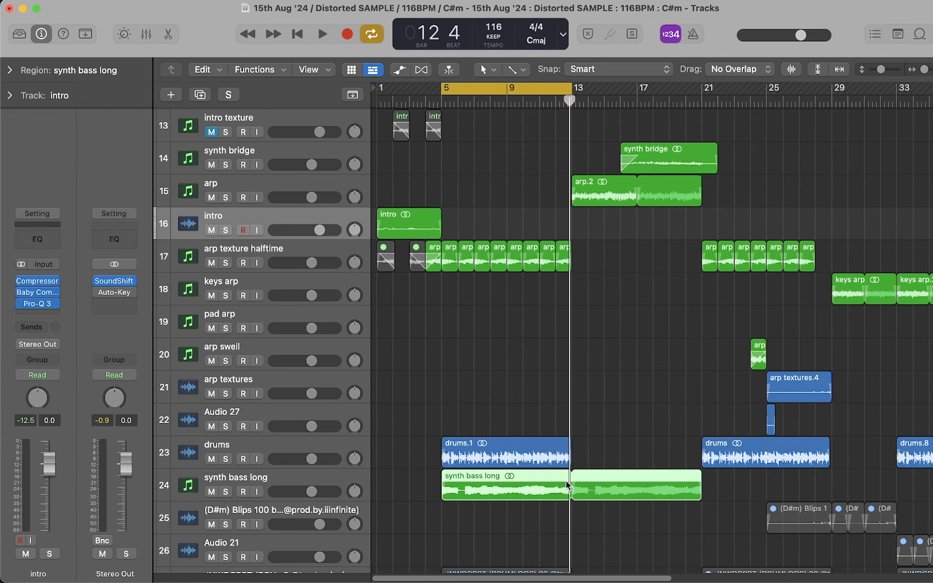
{"action": "scroll", "coordinate": [492, 398], "scroll_direction": "up", "scroll_amount": 5}
{"action": "scroll", "coordinate": [452, 392], "scroll_direction": "up", "scroll_amount": 3}
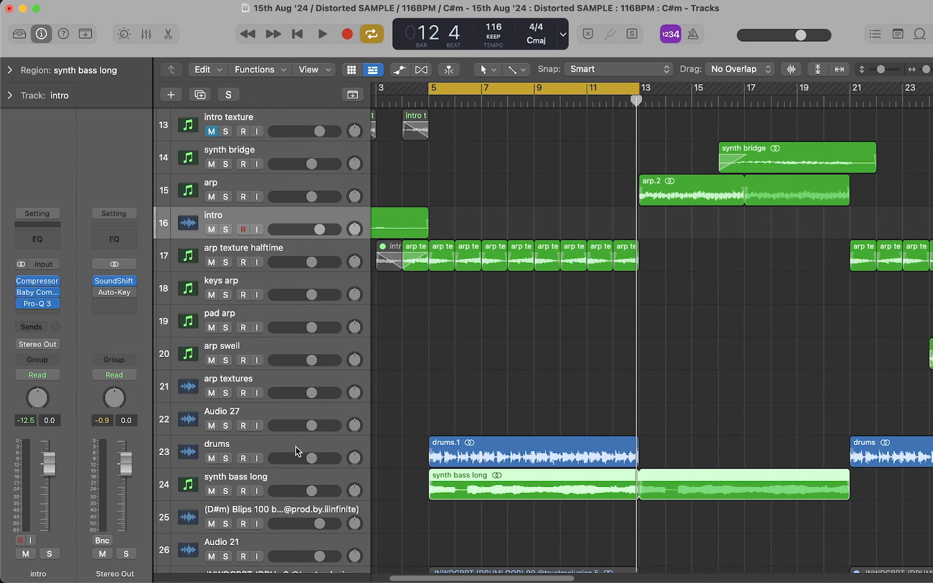
{"action": "left_click", "coordinate": [295, 448]}
{"action": "left_click", "coordinate": [299, 484], "text": "shift"}
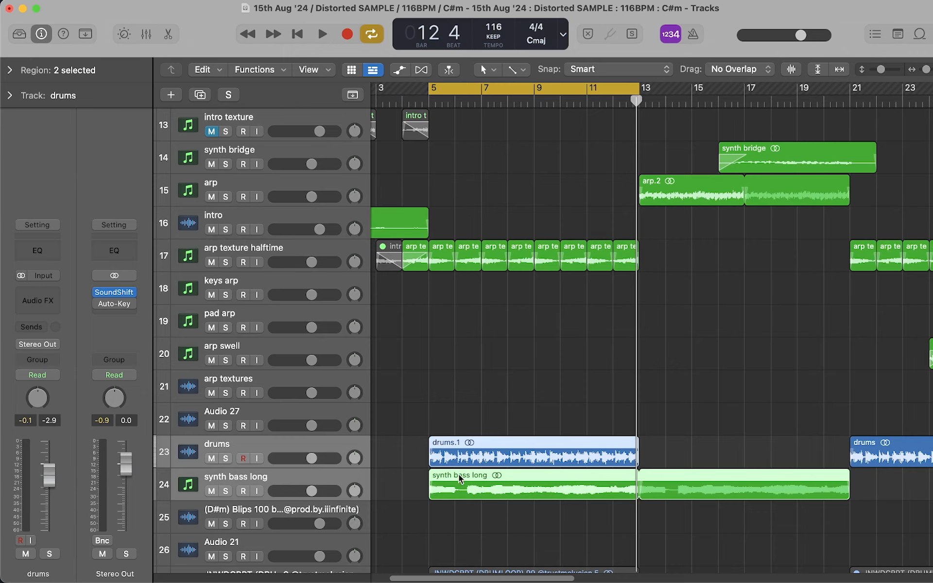
{"action": "left_click", "coordinate": [307, 445]}
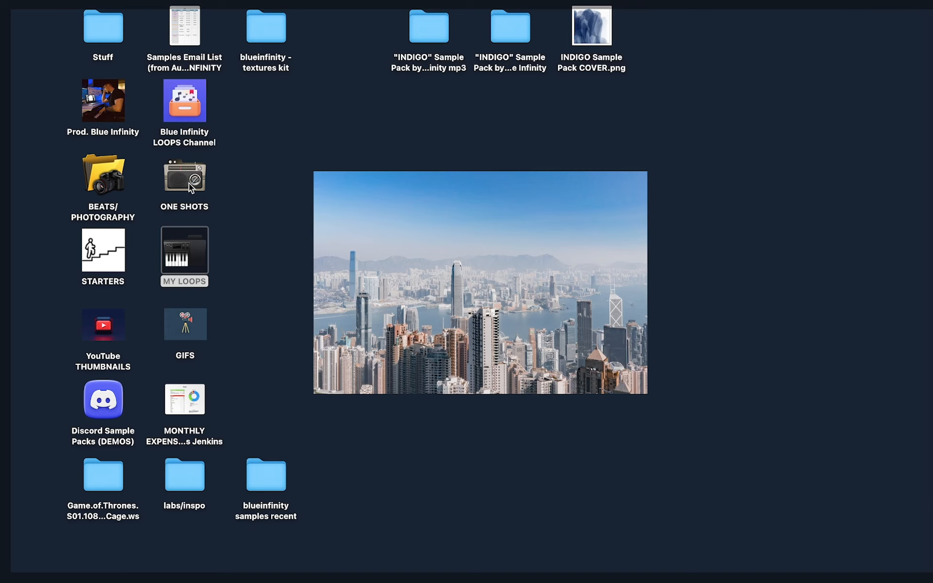
Switch to Finder, and browse the sample kits in the ONE SHOTS folder on the desktop
{"action": "double_click", "coordinate": [189, 182]}
{"action": "scroll", "coordinate": [384, 215], "scroll_direction": "up", "scroll_amount": 6}
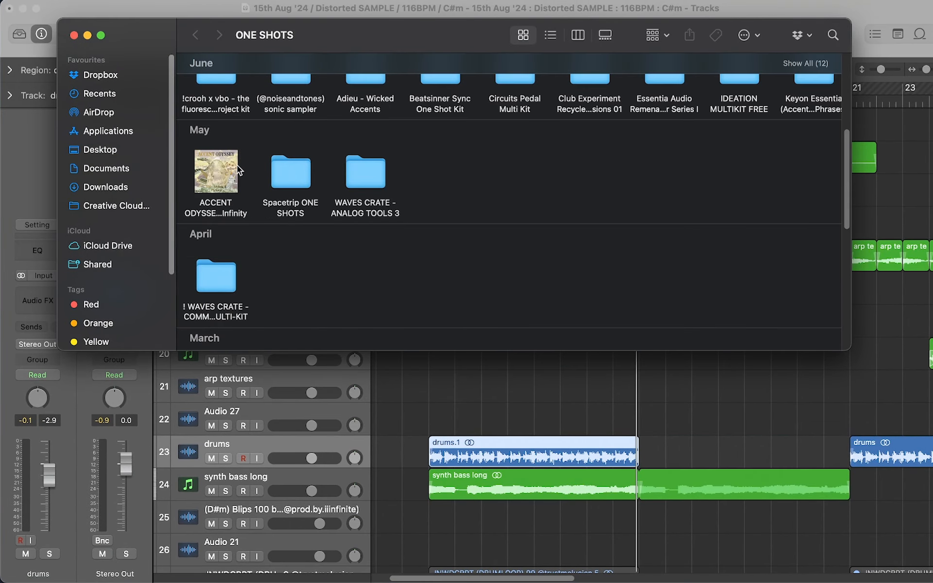
{"action": "scroll", "coordinate": [237, 165], "scroll_direction": "up", "scroll_amount": 5}
{"action": "double_click", "coordinate": [217, 115]}
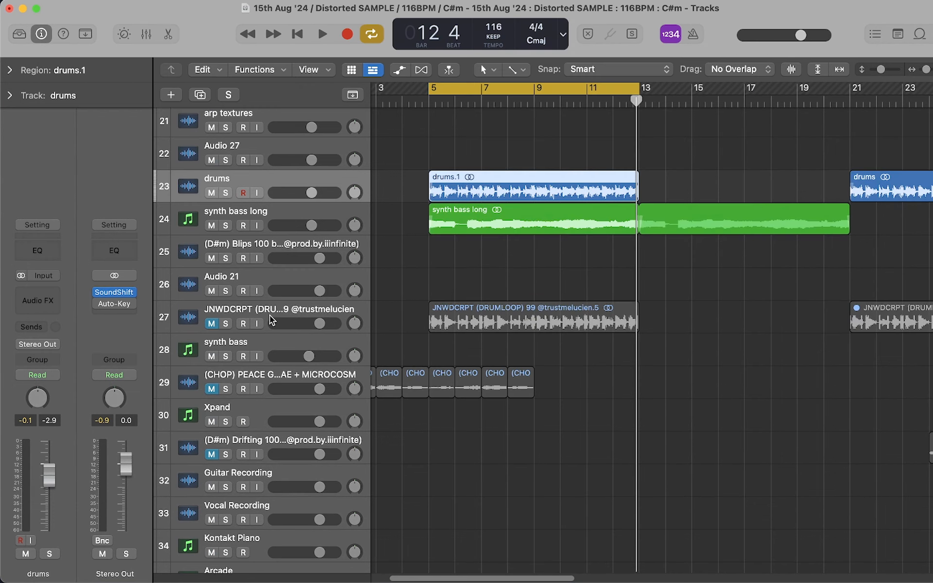
Solo the JNWDCRPT drum loop track in Logic Pro, and bypass all the effects on its channel strip
{"action": "left_click", "coordinate": [273, 313]}
{"action": "left_click", "coordinate": [225, 324]}
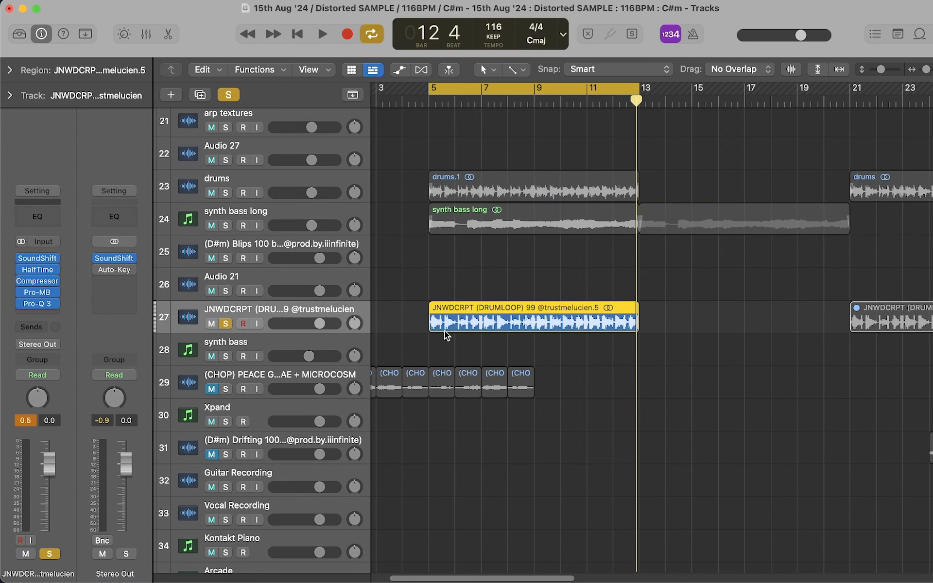
{"action": "mouse_move", "coordinate": [22, 260]}
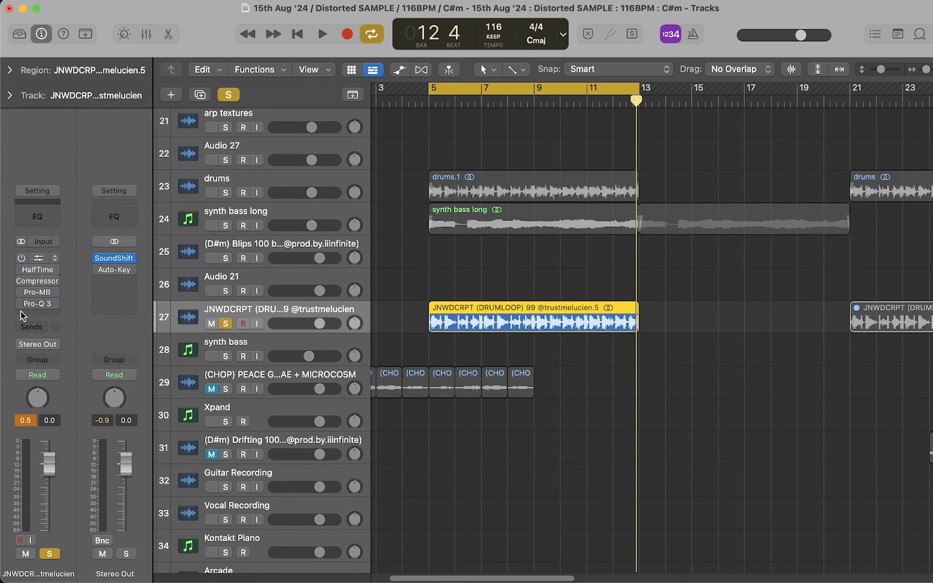
Play the soloed drum loop without its effects from the start of the cycle at bar 5, and stop playback
{"action": "key", "text": "space"}
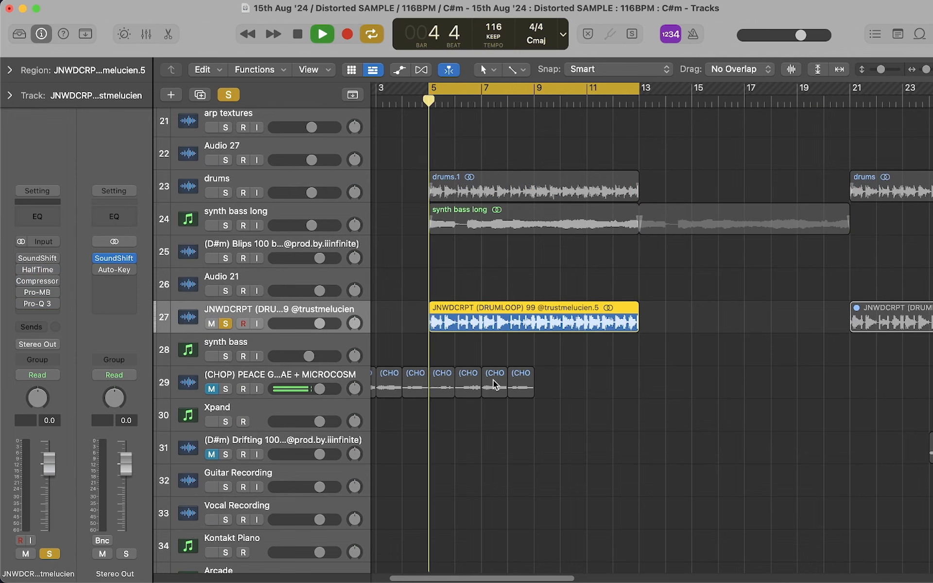
{"action": "scroll", "coordinate": [447, 330], "scroll_direction": "up", "scroll_amount": 2}
{"action": "scroll", "coordinate": [447, 331], "scroll_direction": "down", "scroll_amount": 1}
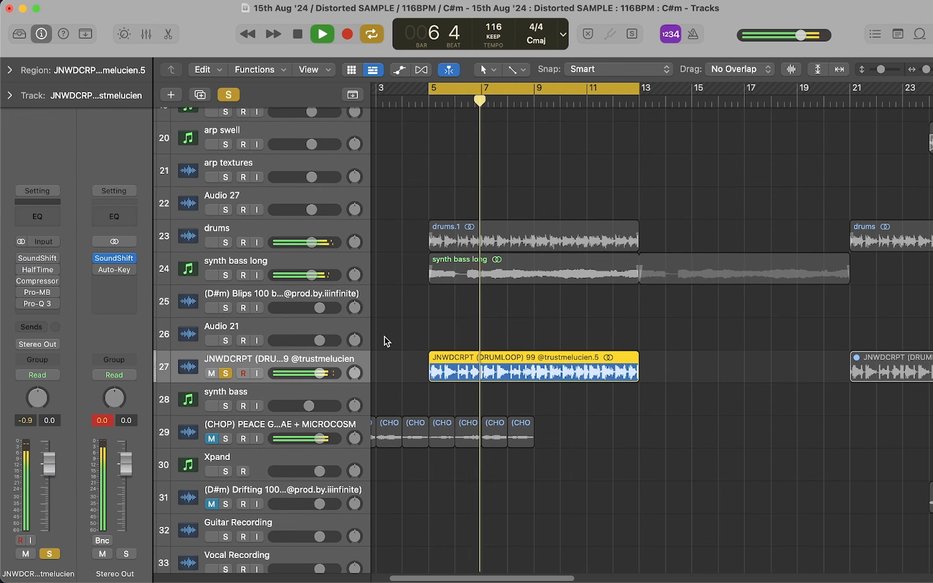
{"action": "key", "text": "super+Right"}
{"action": "key", "text": "super+Right"}
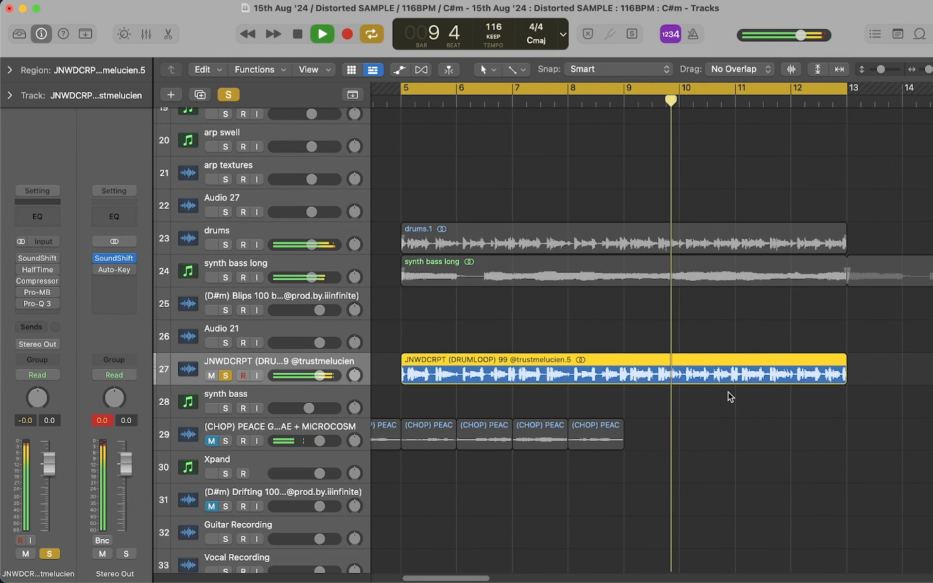
{"action": "key", "text": "space"}
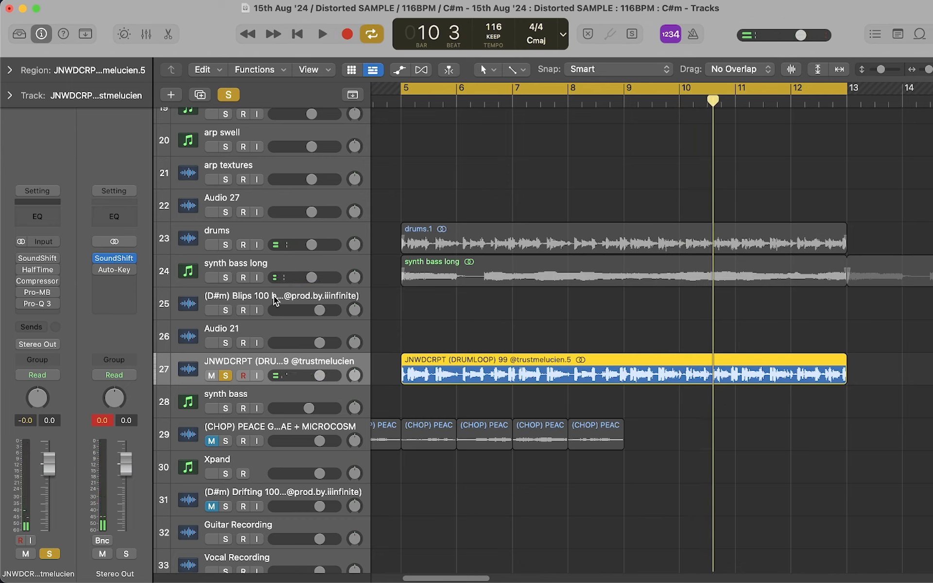
Re-enable SoundShifter Pitch on the drum loop track, and review its transpose settings
{"action": "left_click", "coordinate": [38, 259]}
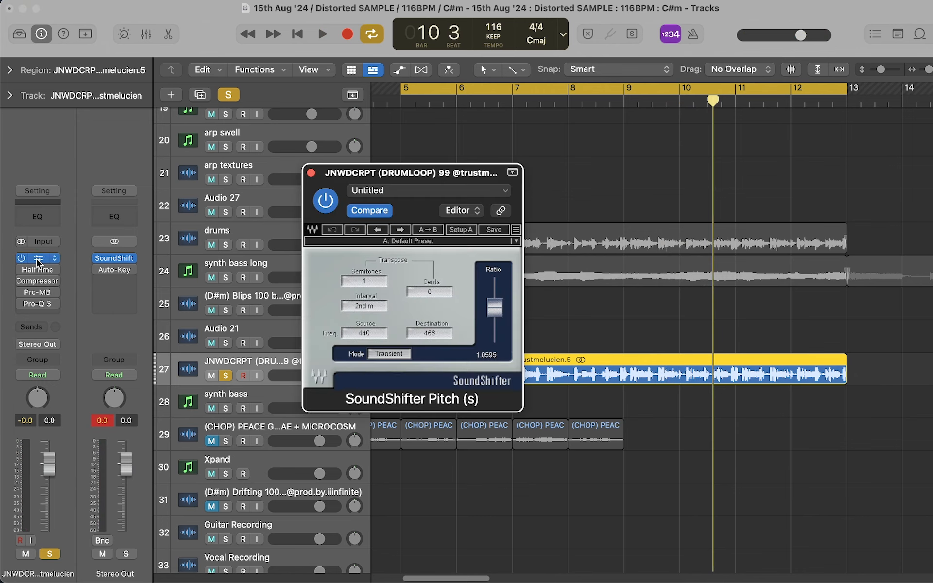
{"action": "left_click", "coordinate": [311, 173]}
{"action": "mouse_move", "coordinate": [58, 297]}
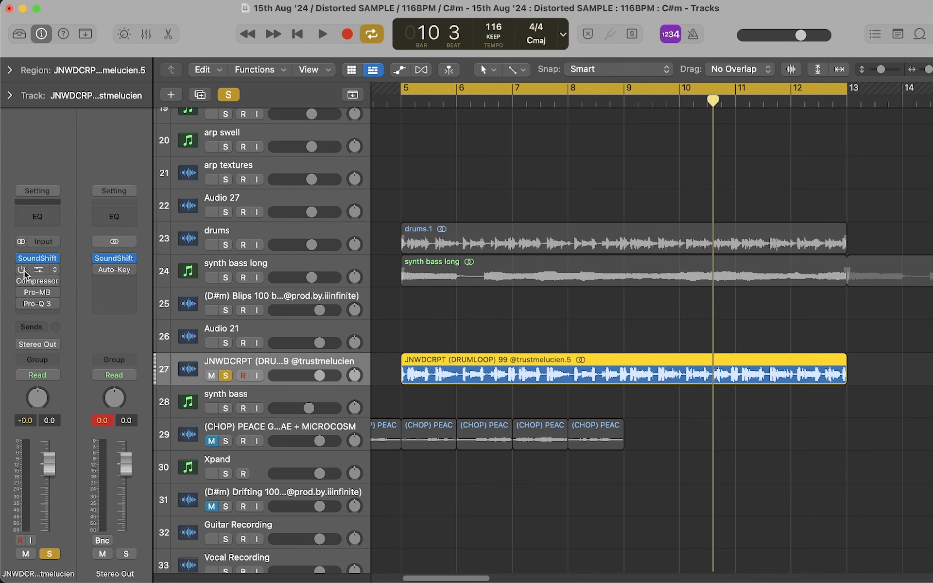
Re-enable HalfTime on the drum loop track, and review its loop length, mode, band and mix settings
{"action": "left_click", "coordinate": [38, 270]}
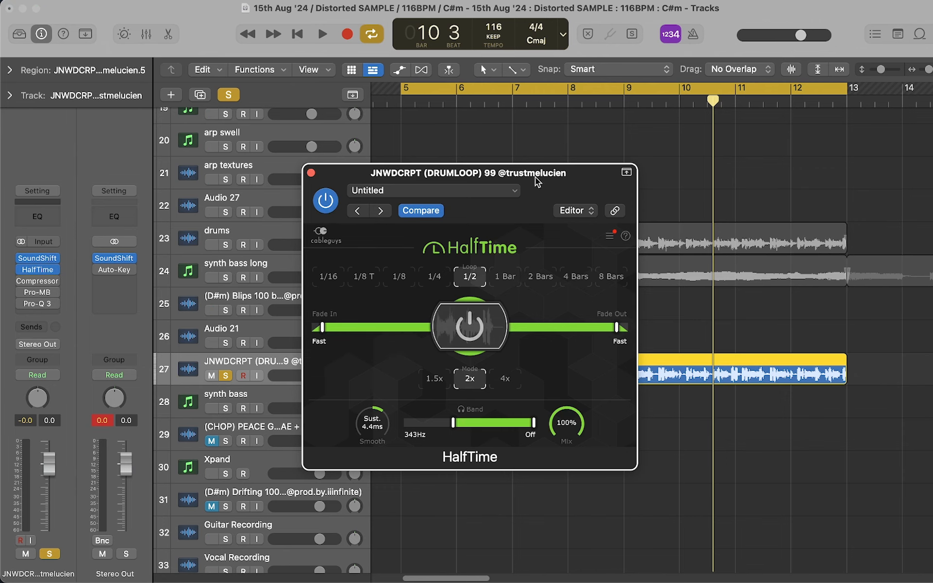
{"action": "left_click_drag", "start_coordinate": [532, 188], "coordinate": [531, 174]}
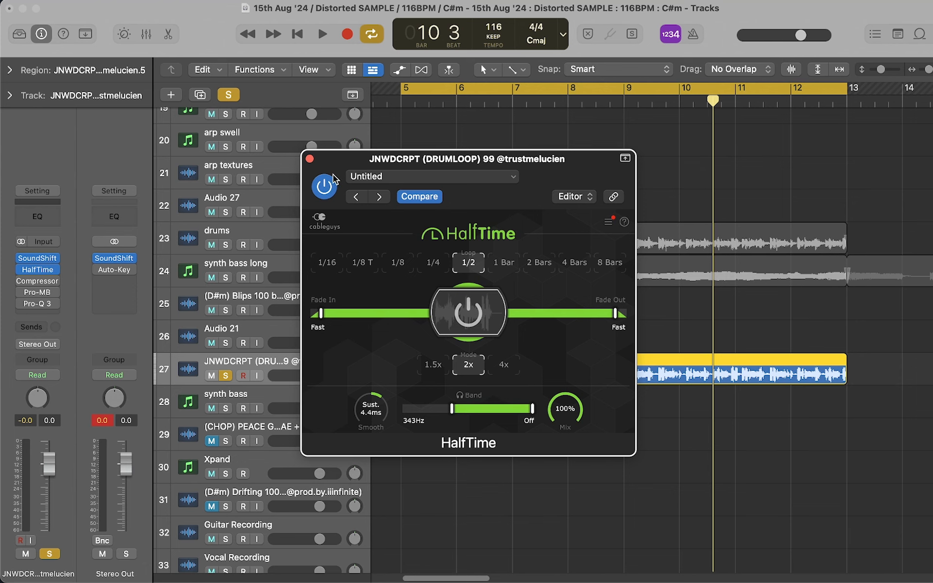
{"action": "left_click", "coordinate": [309, 159]}
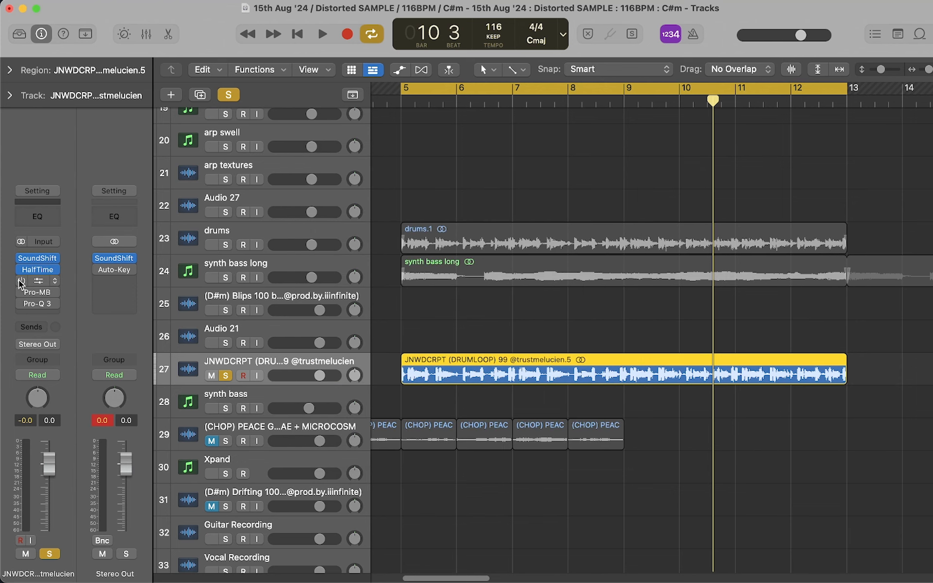
Re-enable the Compressor and Pro-MB on the drum loop track, and review their settings
{"action": "left_click", "coordinate": [39, 282]}
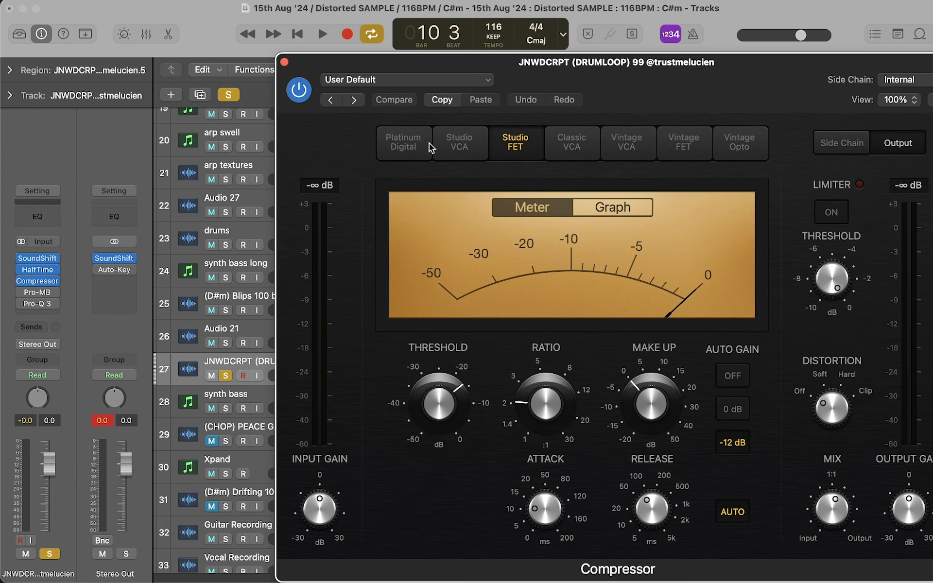
{"action": "left_click", "coordinate": [284, 62]}
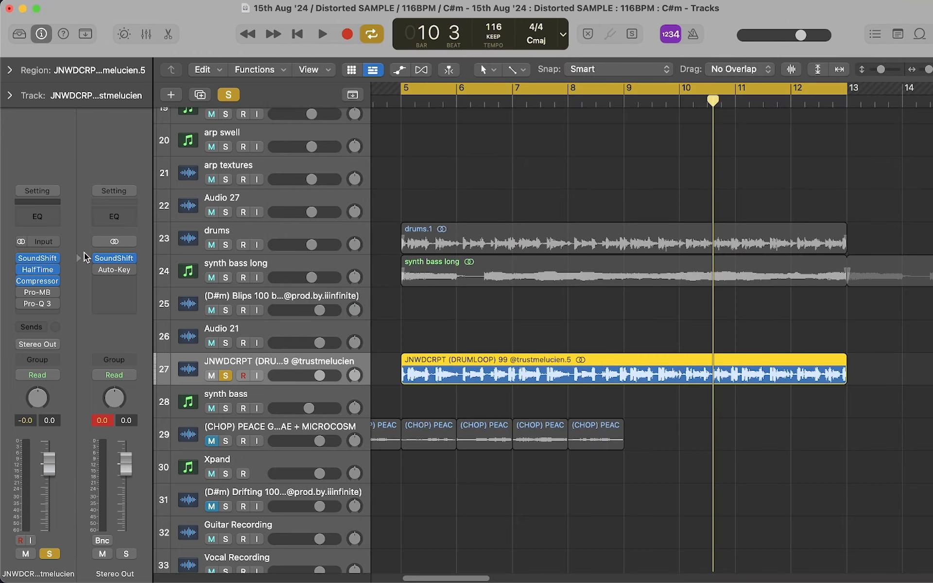
{"action": "left_click", "coordinate": [35, 293]}
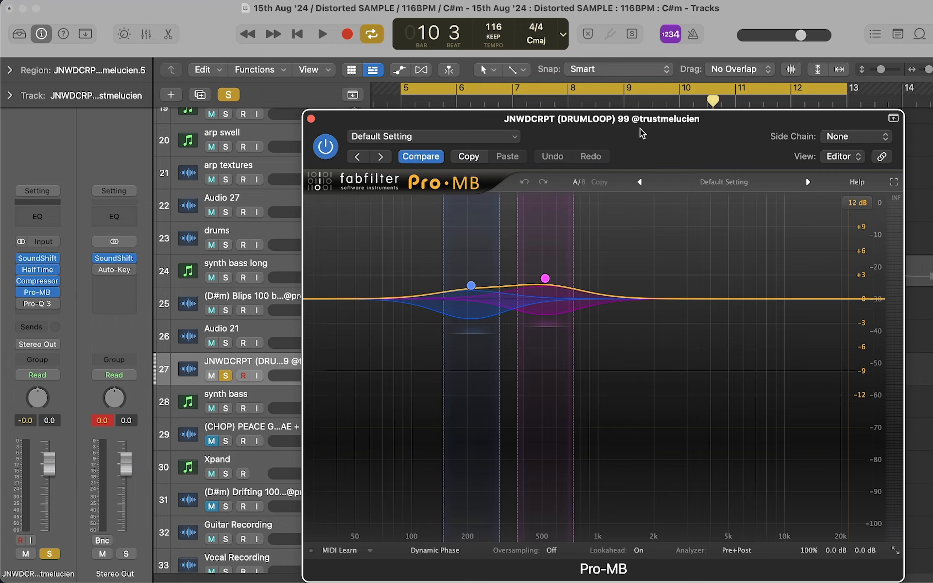
{"action": "left_click_drag", "start_coordinate": [643, 133], "coordinate": [602, 96]}
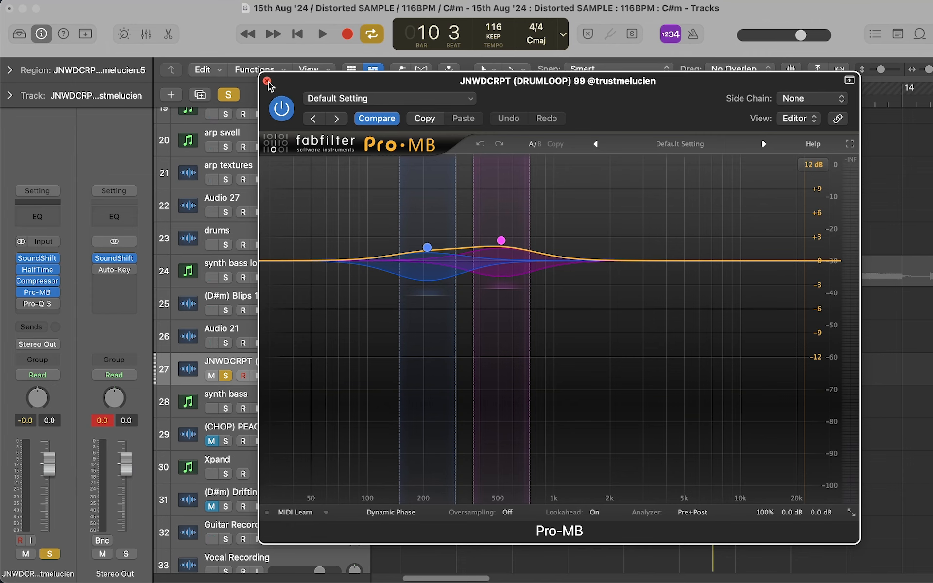
Examine the side chain source options of Pro-MB, including the audio tracks, and leave the source at None
{"action": "left_click", "coordinate": [793, 99]}
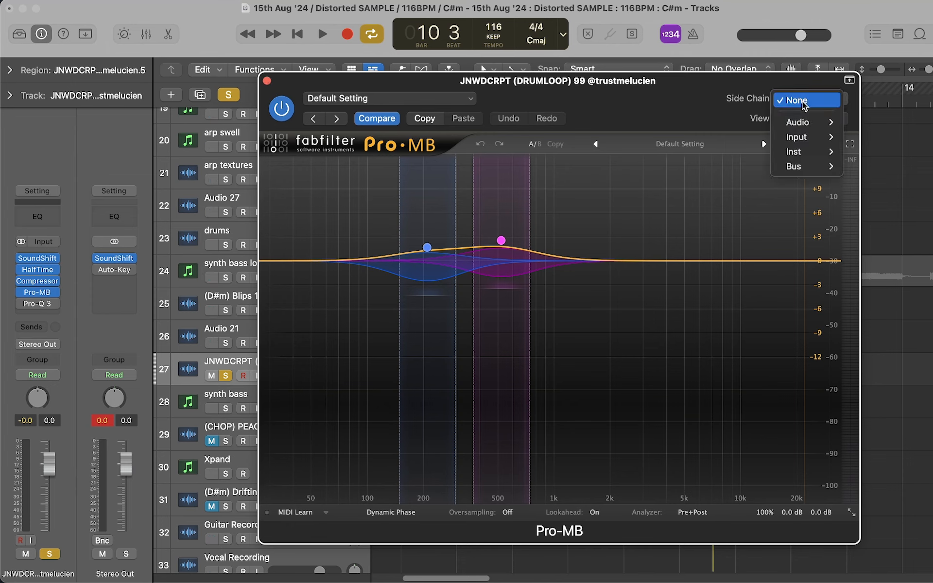
{"action": "mouse_move", "coordinate": [797, 123]}
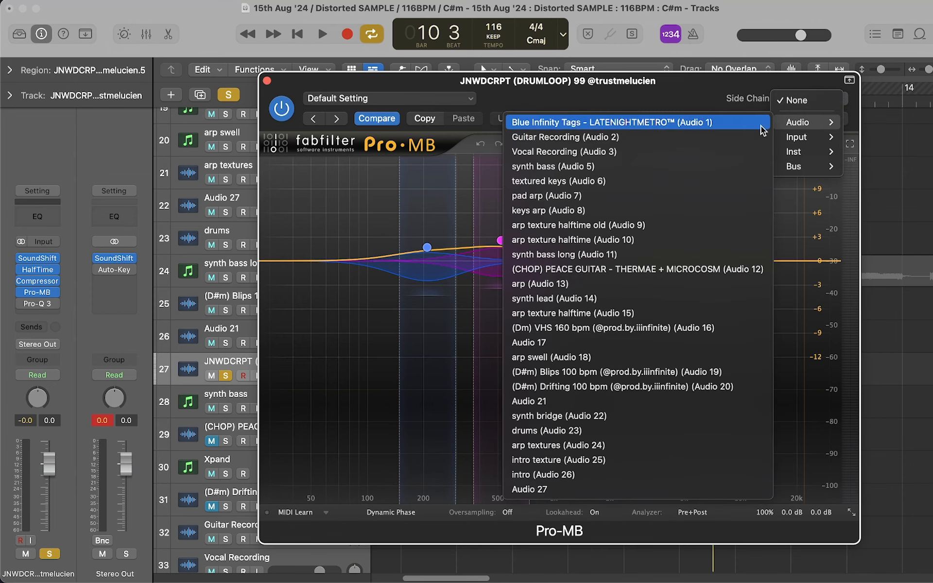
{"action": "left_click", "coordinate": [709, 87]}
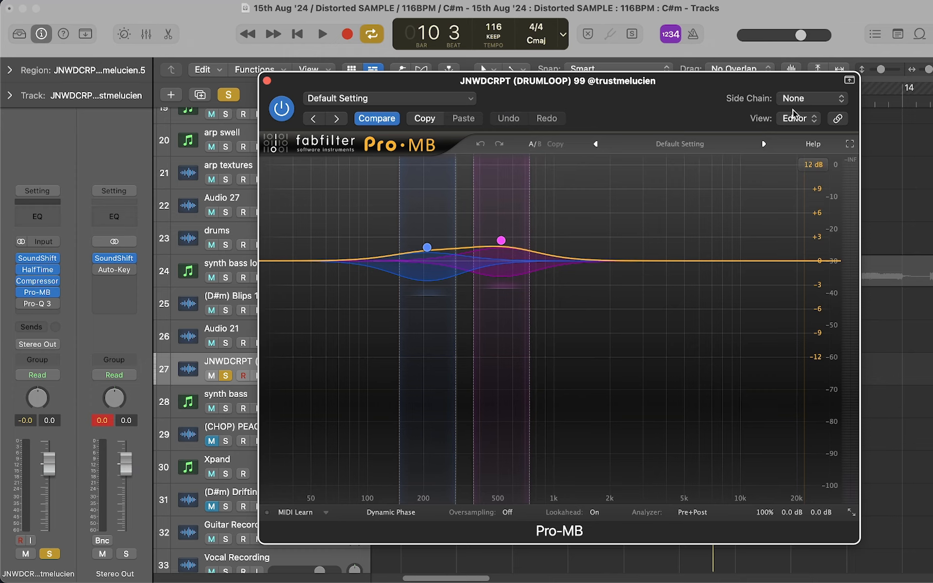
{"action": "left_click", "coordinate": [774, 100]}
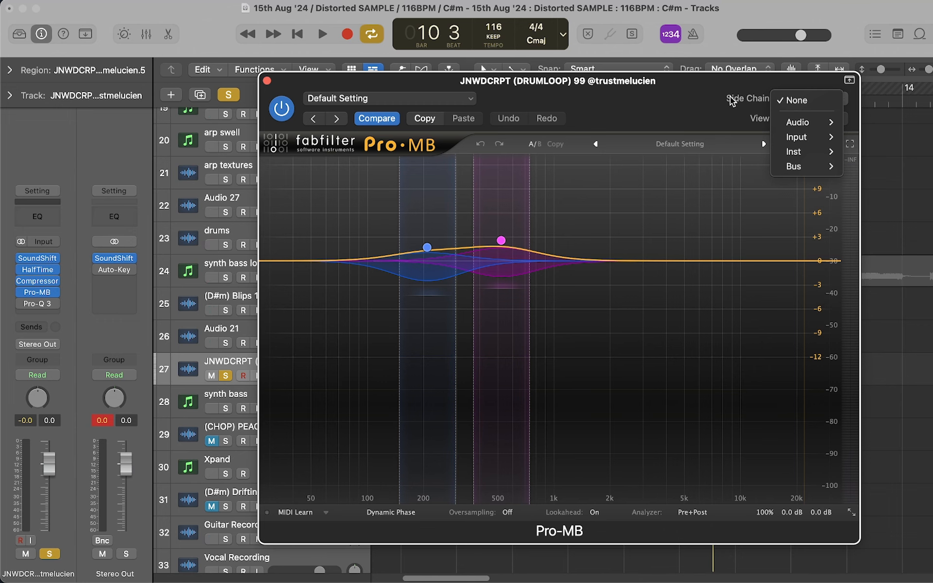
{"action": "left_click", "coordinate": [728, 100]}
{"action": "left_click", "coordinate": [789, 98]}
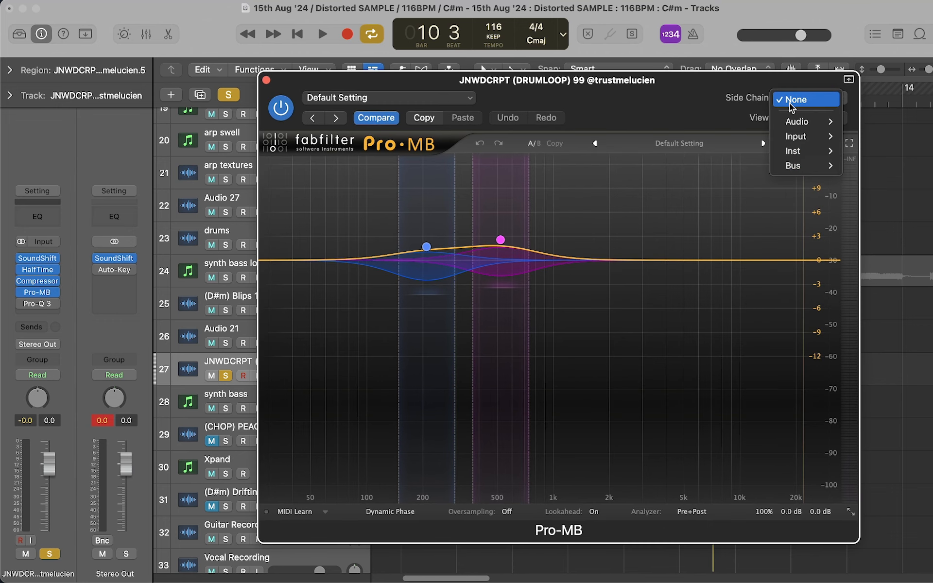
{"action": "left_click", "coordinate": [736, 110]}
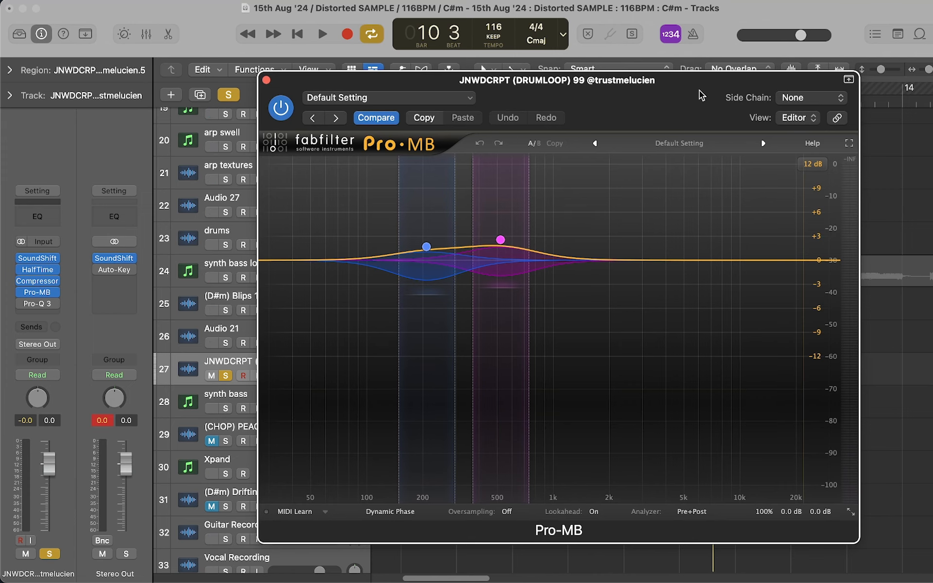
Move the Pro-MB window clear of the upper tracks, and look over the tracks above the drum loop
{"action": "left_click_drag", "start_coordinate": [699, 90], "coordinate": [672, 91]}
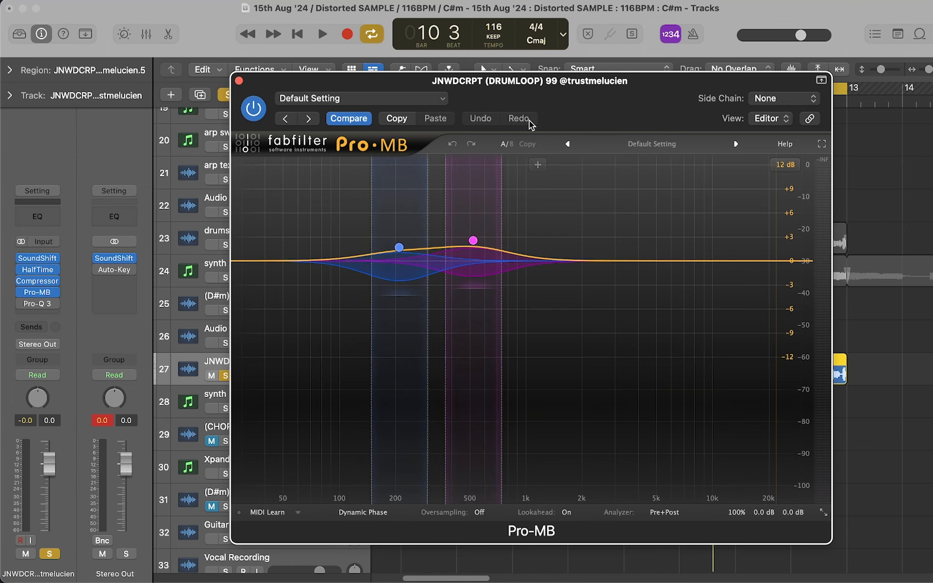
{"action": "left_click_drag", "start_coordinate": [591, 91], "coordinate": [574, 257]}
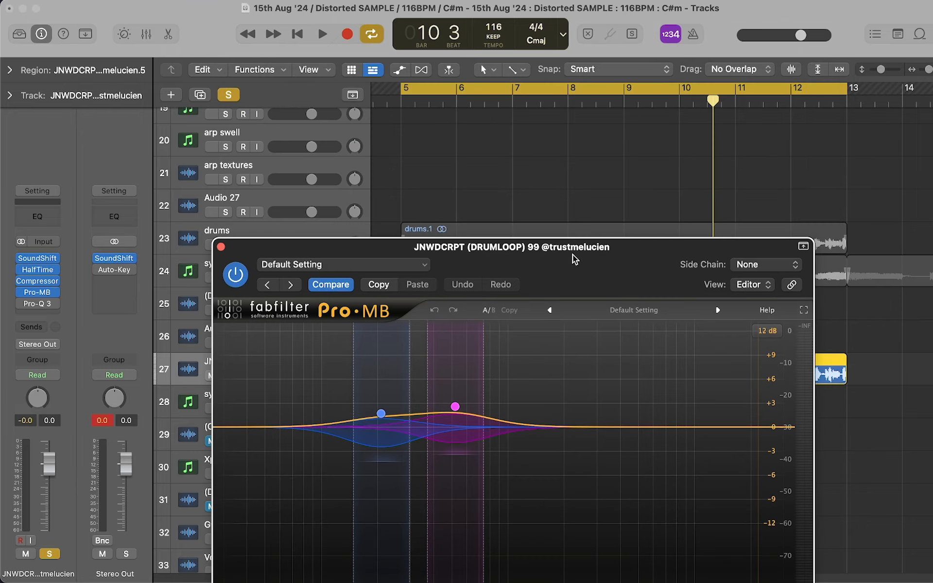
{"action": "scroll", "coordinate": [545, 116], "scroll_direction": "up", "scroll_amount": 2}
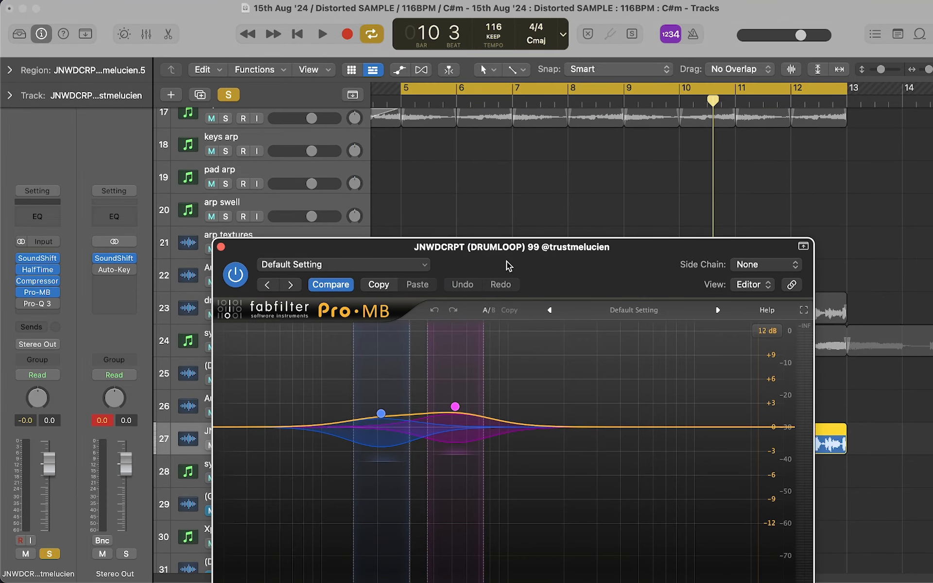
Move and close the Pro-MB window, and re-enable Pro-Q 3 on the drum loop track to review its low cut
{"action": "left_click_drag", "start_coordinate": [506, 261], "coordinate": [504, 153]}
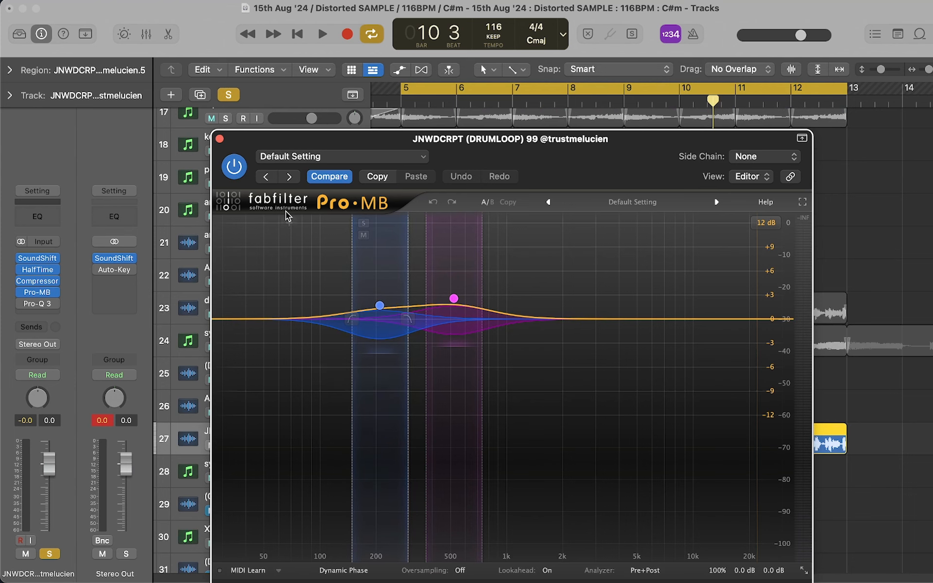
{"action": "left_click", "coordinate": [219, 138]}
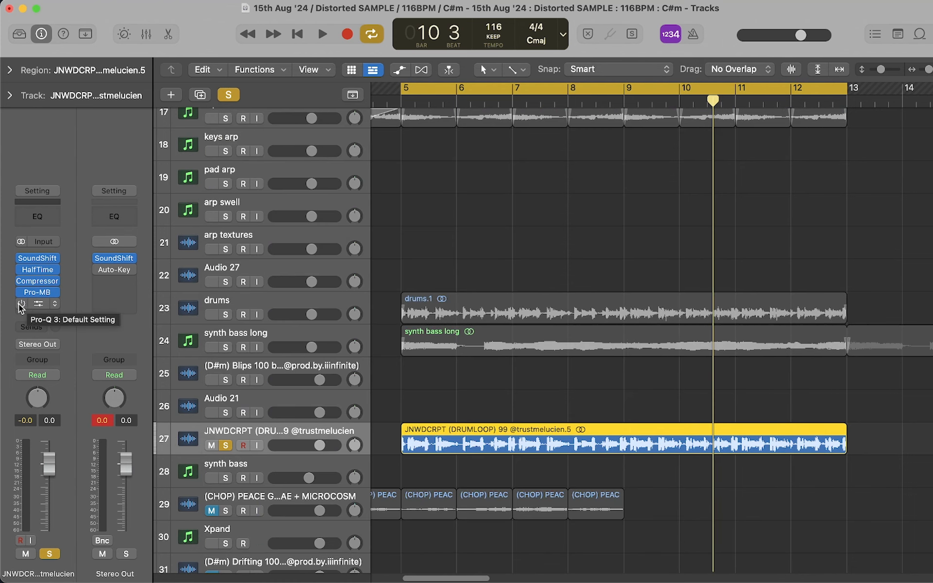
{"action": "left_click", "coordinate": [37, 303]}
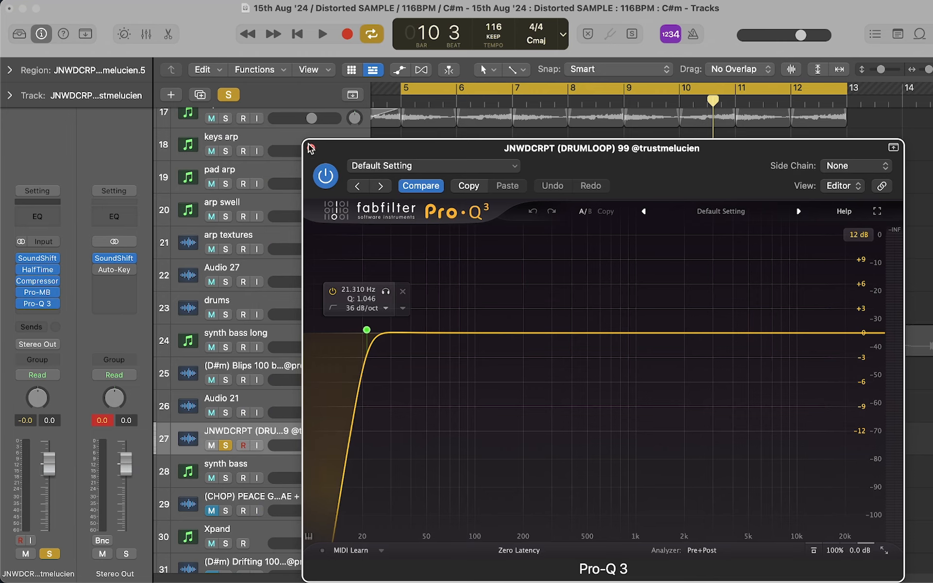
{"action": "left_click", "coordinate": [310, 149]}
Audition the drum loop track in solo with its whole effects chain enabled, and leave it unsoloed and muted
{"action": "key", "text": "s"}
{"action": "key", "text": "super+Left"}
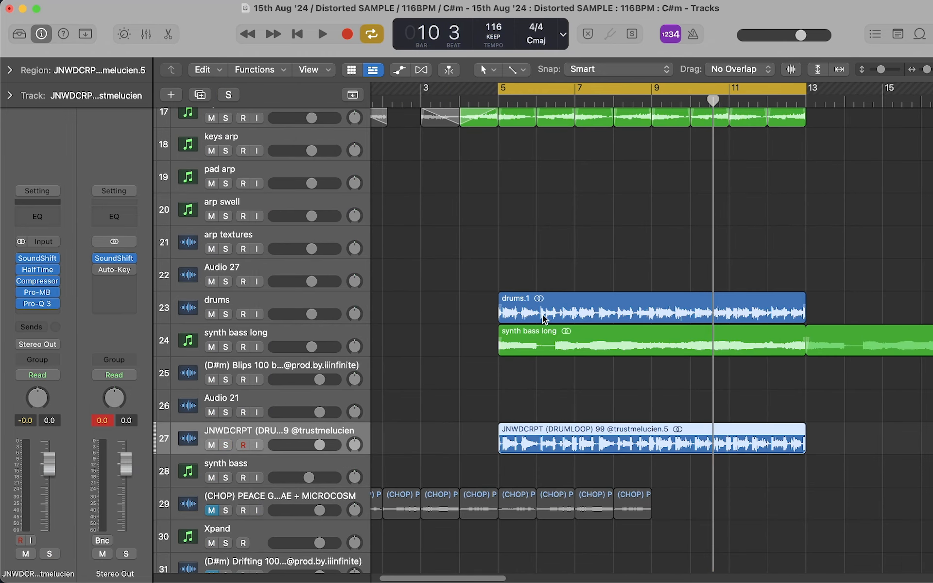
{"action": "left_click", "coordinate": [225, 445]}
{"action": "key", "text": "space"}
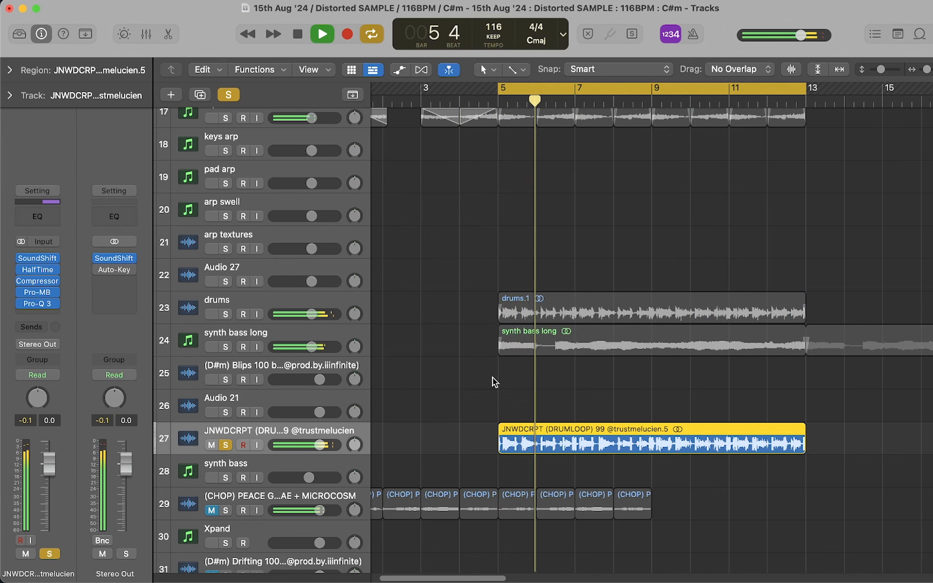
{"action": "scroll", "coordinate": [413, 398], "scroll_direction": "right", "scroll_amount": 2}
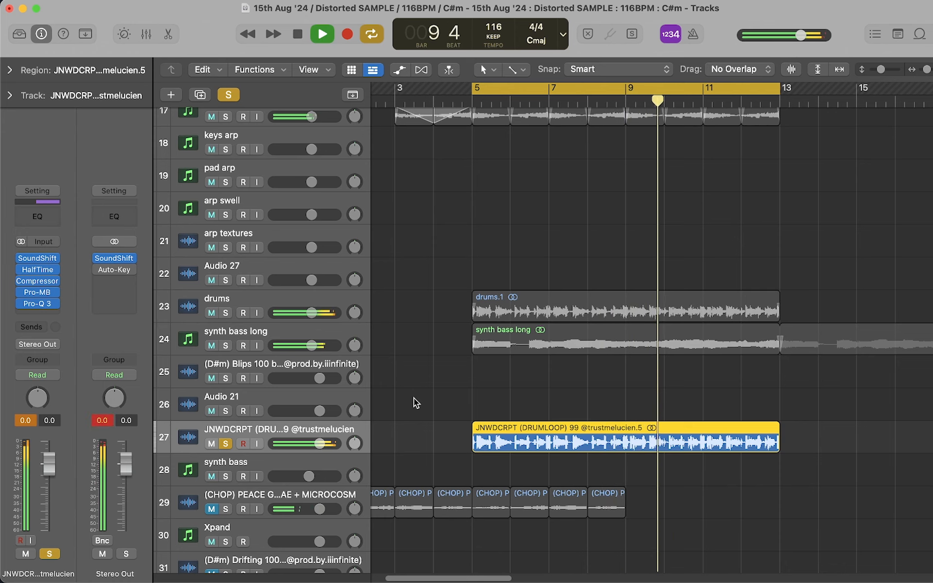
{"action": "key", "text": "space"}
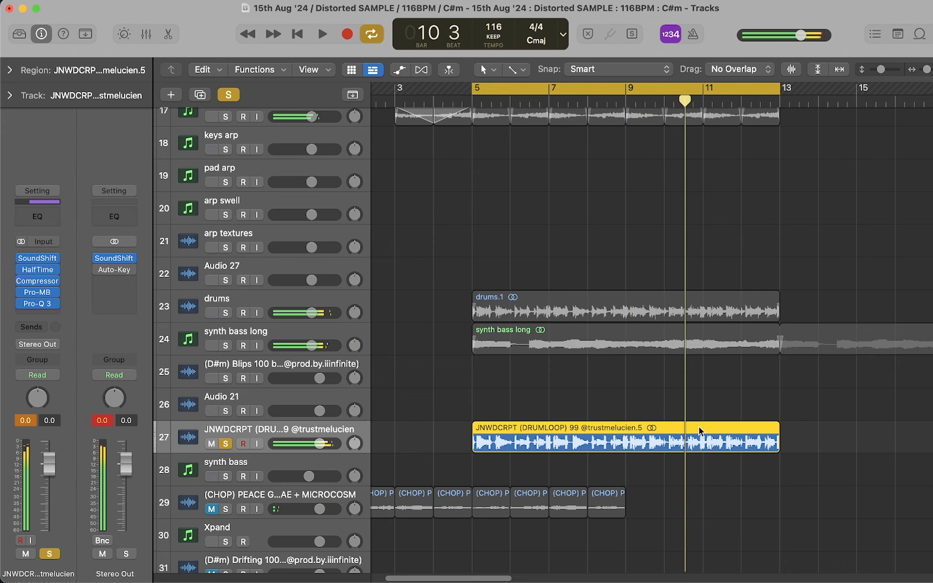
{"action": "left_click", "coordinate": [224, 443]}
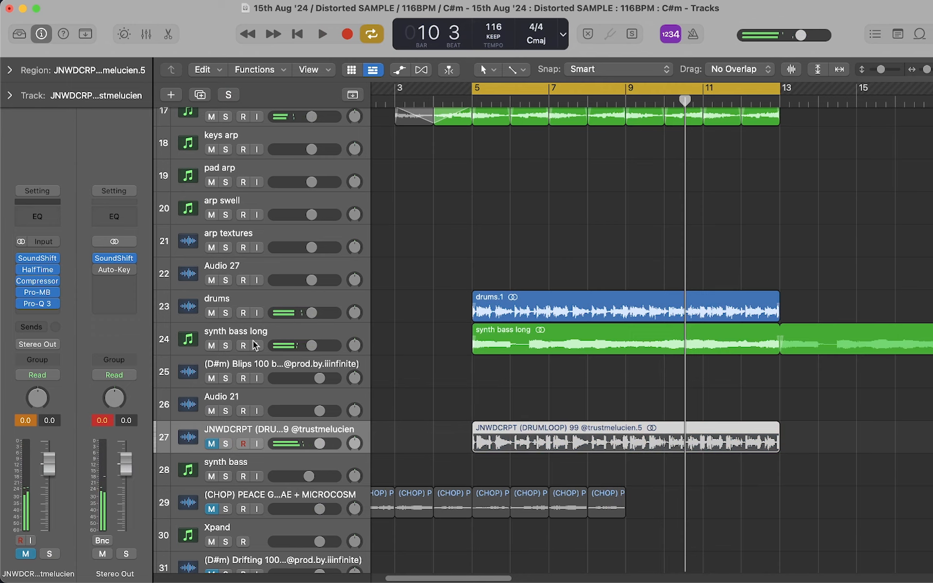
Look over the arrangement around the synth bass long track and select the arp texture halftime track
{"action": "left_click", "coordinate": [270, 333]}
{"action": "scroll", "coordinate": [529, 335], "scroll_direction": "down", "scroll_amount": 5}
{"action": "scroll", "coordinate": [529, 337], "scroll_direction": "right", "scroll_amount": 2}
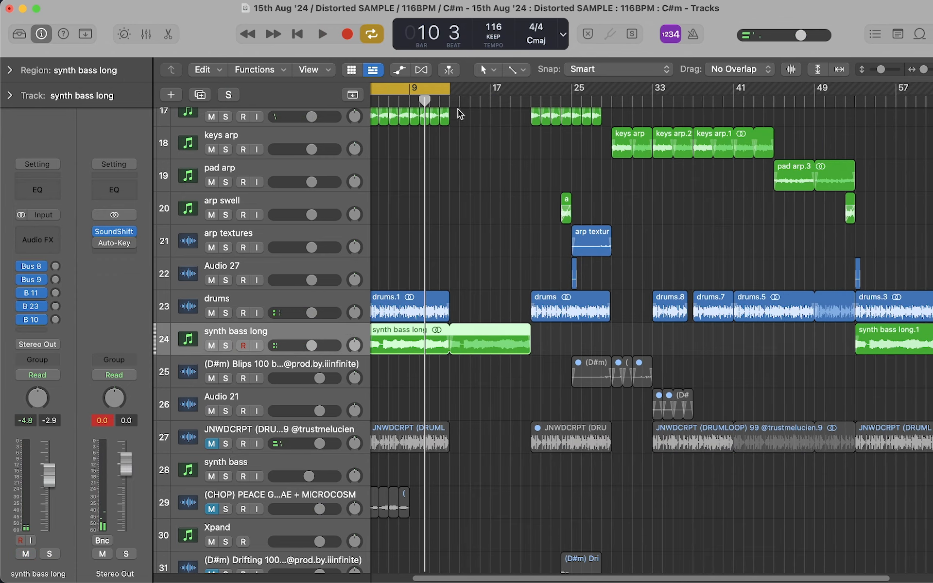
{"action": "scroll", "coordinate": [451, 205], "scroll_direction": "left", "scroll_amount": 4}
{"action": "scroll", "coordinate": [451, 205], "scroll_direction": "up", "scroll_amount": 3}
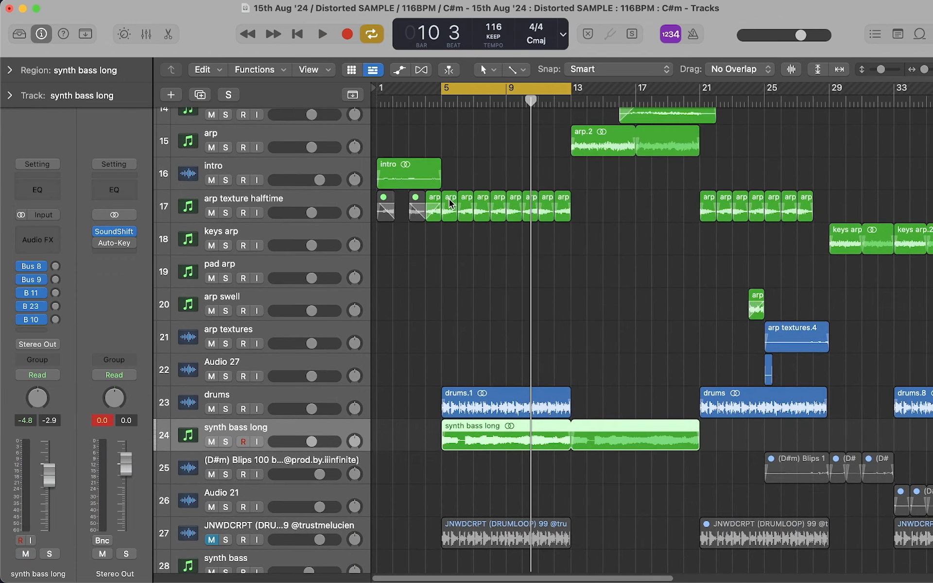
{"action": "scroll", "coordinate": [450, 200], "scroll_direction": "up", "scroll_amount": 5}
{"action": "scroll", "coordinate": [449, 198], "scroll_direction": "left", "scroll_amount": 4}
{"action": "left_click", "coordinate": [318, 197]}
{"action": "scroll", "coordinate": [446, 234], "scroll_direction": "left", "scroll_amount": 3}
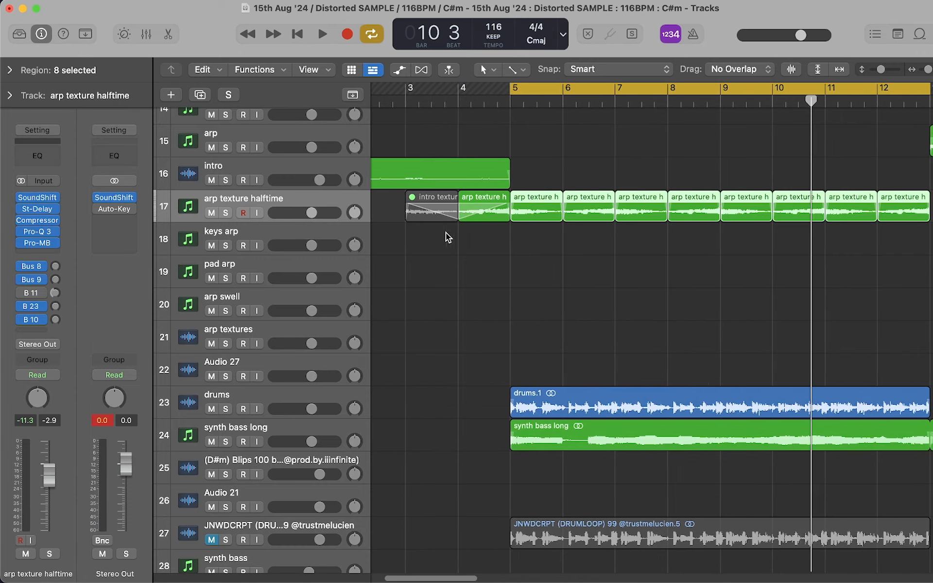
{"action": "scroll", "coordinate": [448, 237], "scroll_direction": "left", "scroll_amount": 2}
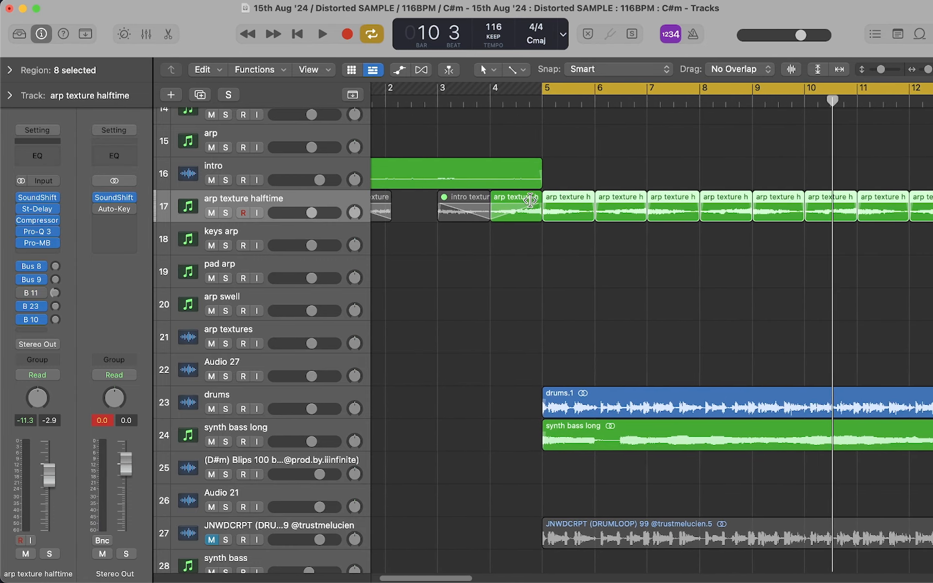
Audition the arp texture halftime track in solo over the cycled section starting at bar 5
{"action": "scroll", "coordinate": [530, 200], "scroll_direction": "right", "scroll_amount": 2}
{"action": "left_click", "coordinate": [226, 213]}
{"action": "key", "text": "space"}
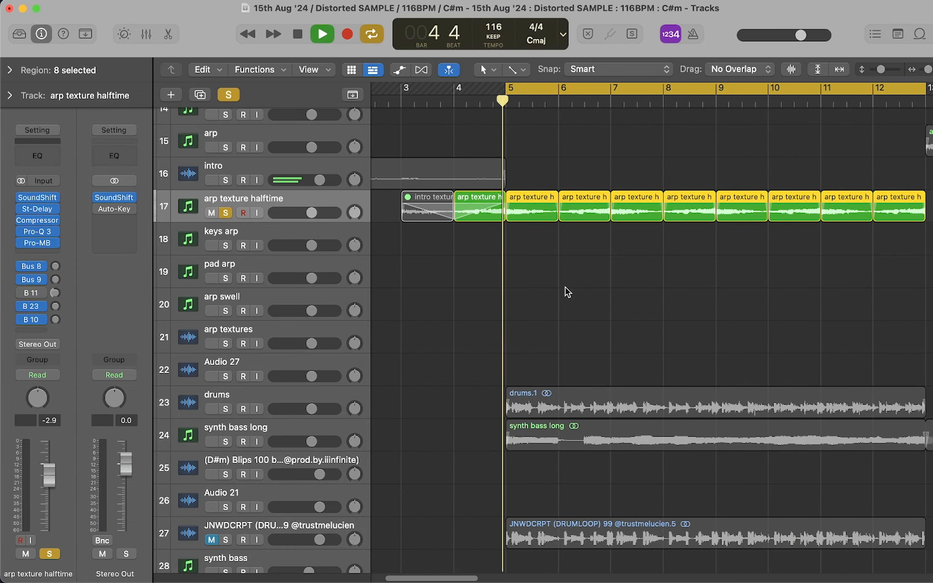
{"action": "scroll", "coordinate": [591, 295], "scroll_direction": "down", "scroll_amount": 5}
{"action": "scroll", "coordinate": [591, 294], "scroll_direction": "up", "scroll_amount": 5}
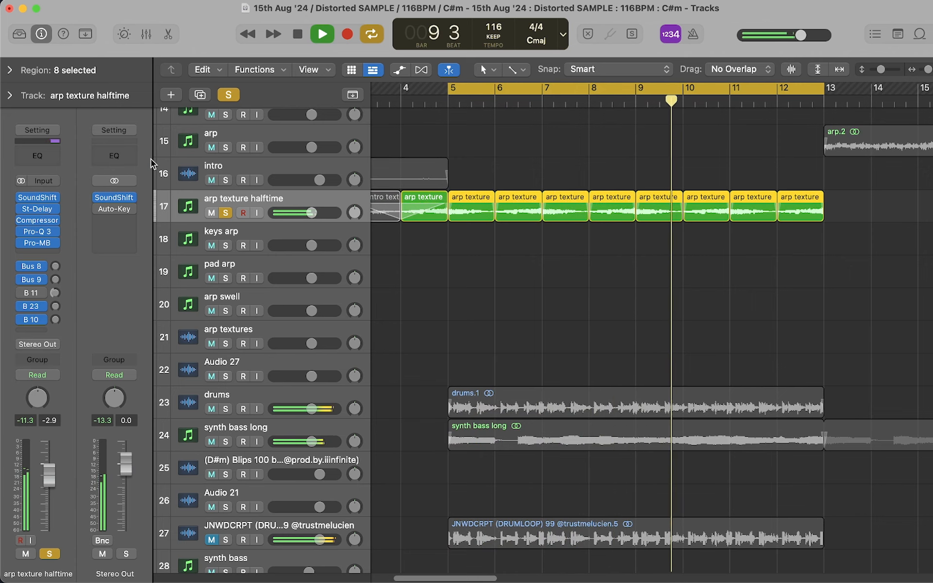
{"action": "key", "text": "space"}
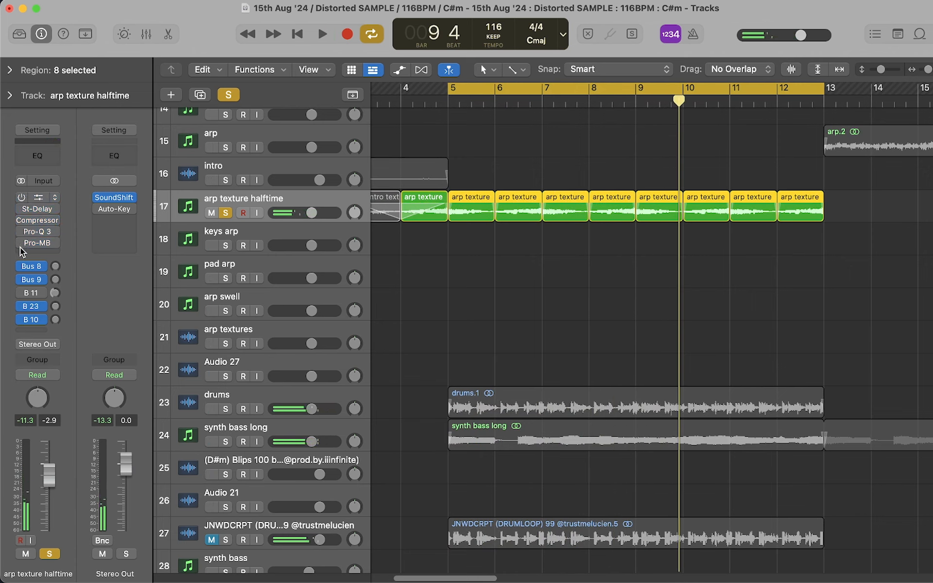
Bypass the insert effects on the arp texture halftime track and audition it dry
{"action": "left_click", "coordinate": [20, 198]}
{"action": "key", "text": "space"}
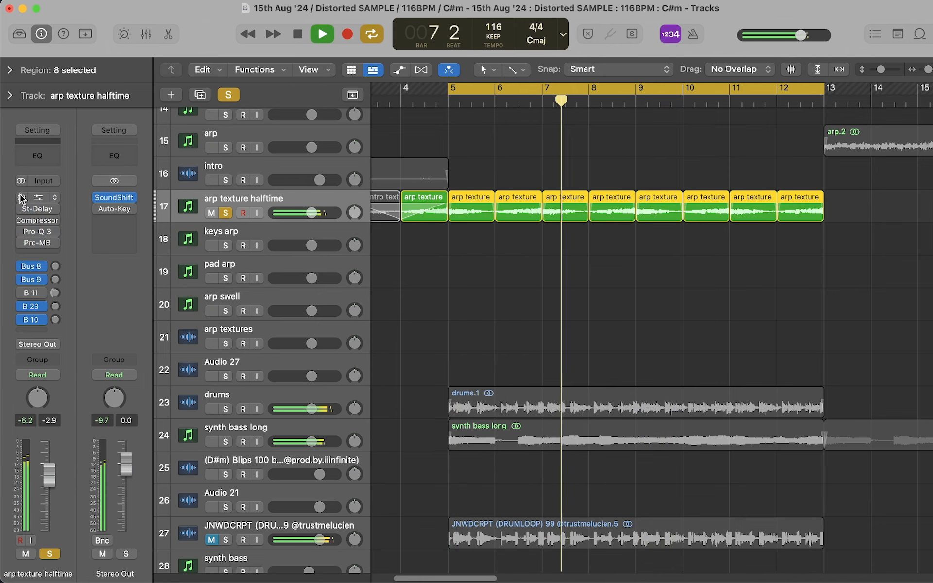
{"action": "key", "text": "space"}
Re-enable SoundShifter, Stereo Delay and Compressor on the arp texture halftime track, and review the settings of each
{"action": "left_click", "coordinate": [20, 197]}
{"action": "left_click", "coordinate": [37, 197]}
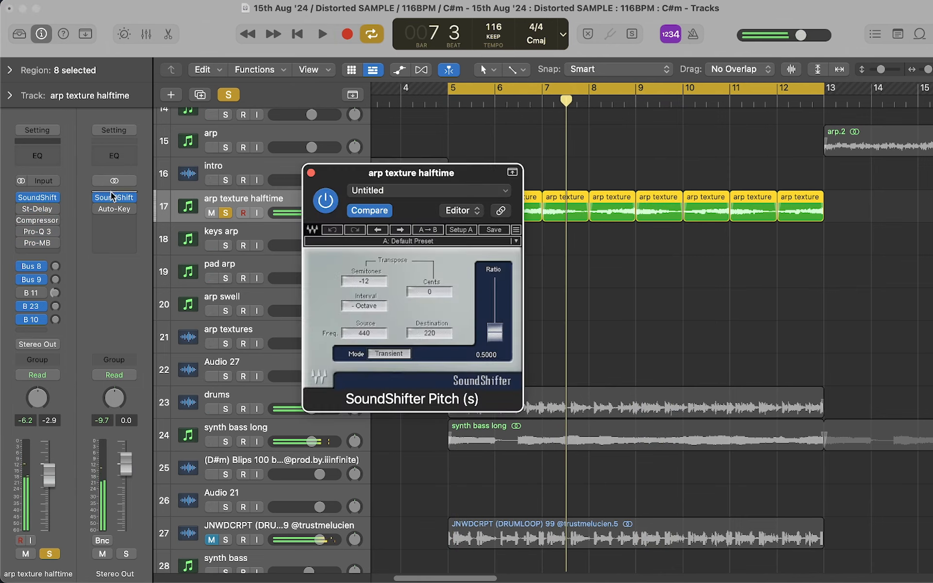
{"action": "left_click", "coordinate": [311, 172]}
{"action": "left_click", "coordinate": [45, 208]}
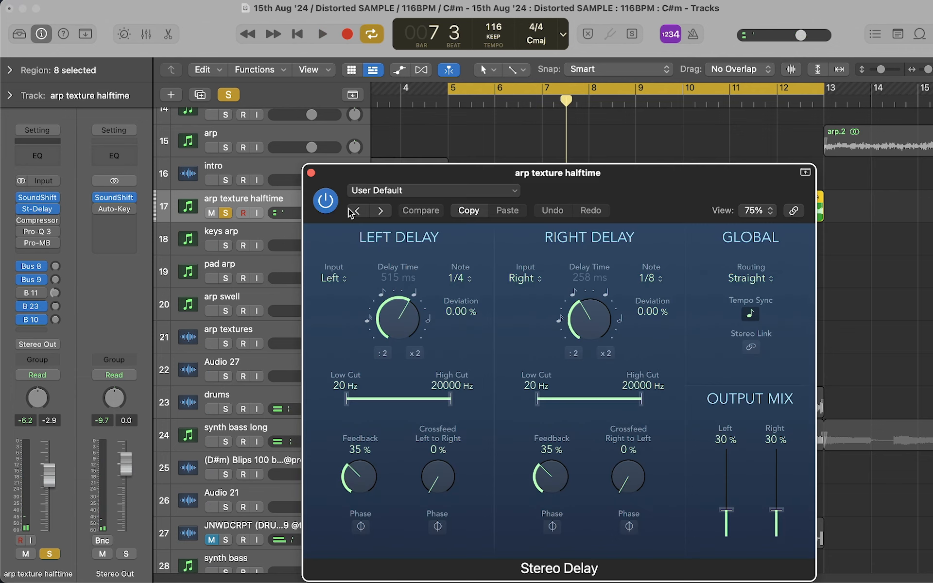
{"action": "left_click", "coordinate": [310, 172]}
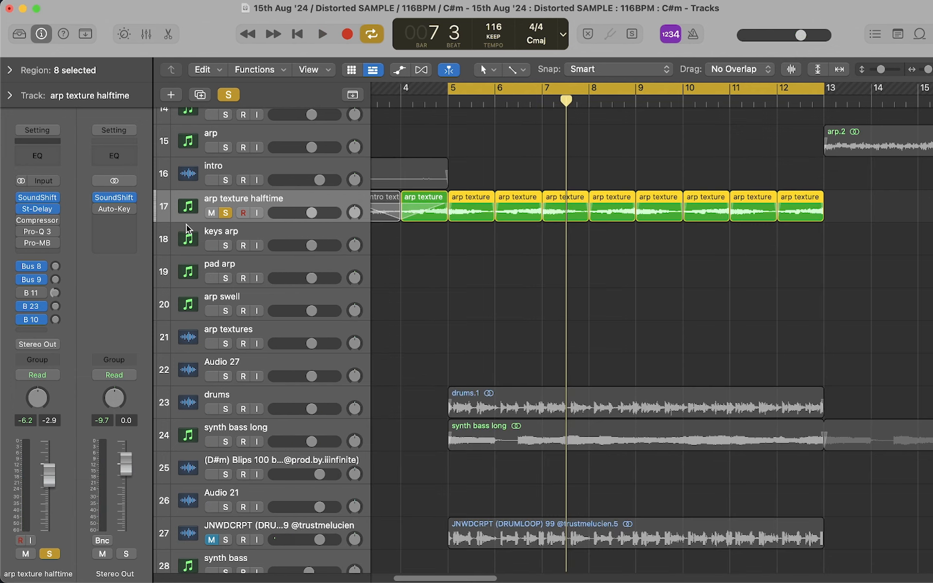
{"action": "left_click", "coordinate": [31, 222]}
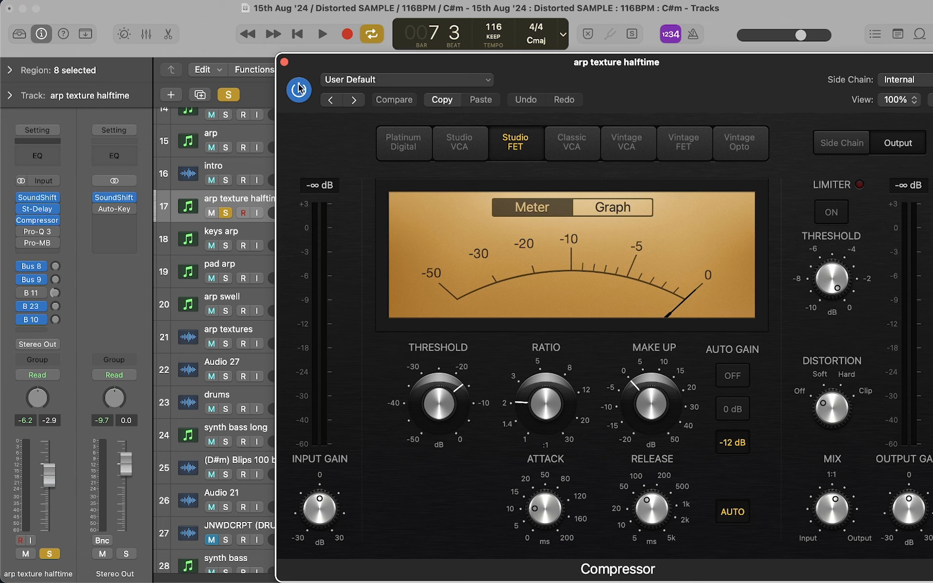
{"action": "left_click", "coordinate": [284, 60]}
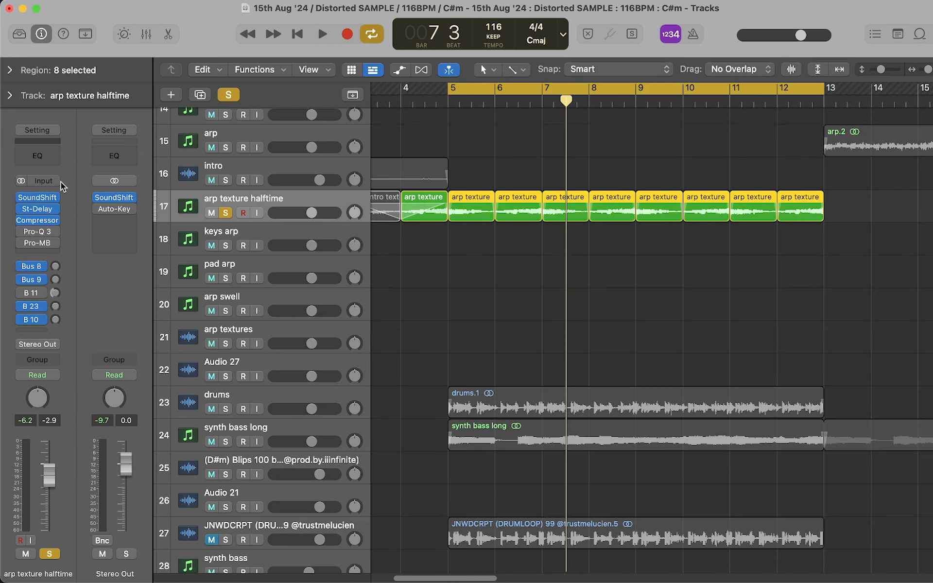
Re-enable Pro-Q 3 and Pro-MB on the arp texture halftime track, review their curves with playback through the EQ, and unsolo the track
{"action": "left_click", "coordinate": [39, 230]}
{"action": "key", "text": "space"}
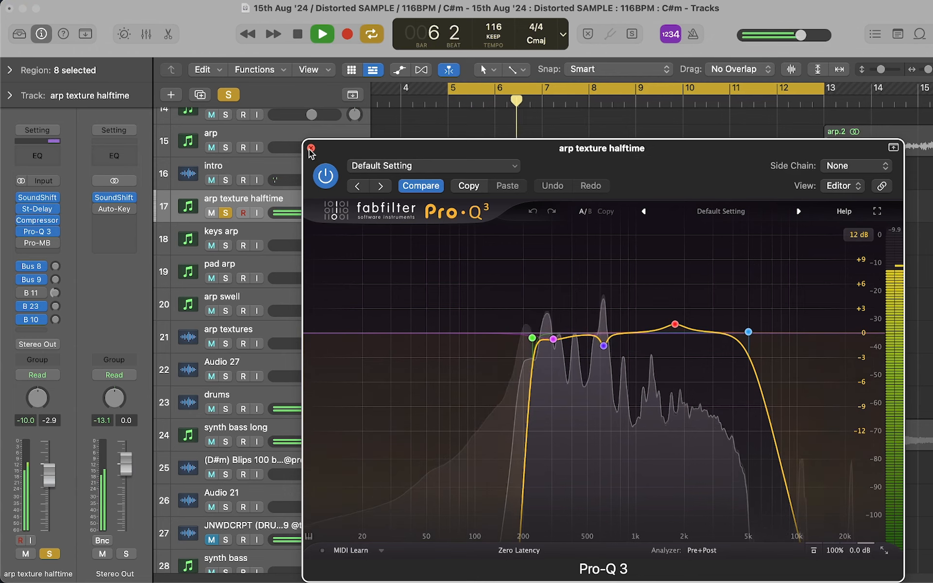
{"action": "left_click", "coordinate": [311, 148]}
{"action": "key", "text": "space"}
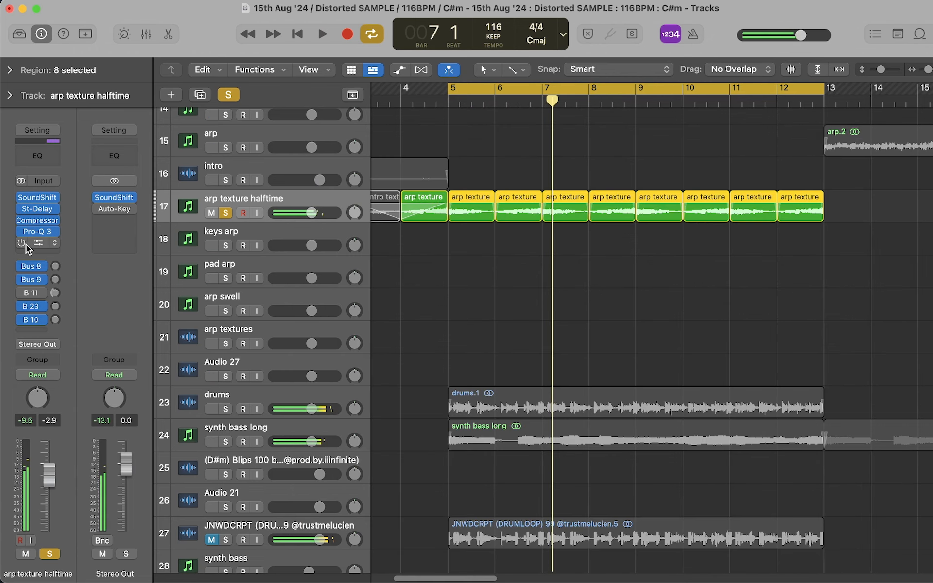
{"action": "left_click", "coordinate": [39, 243]}
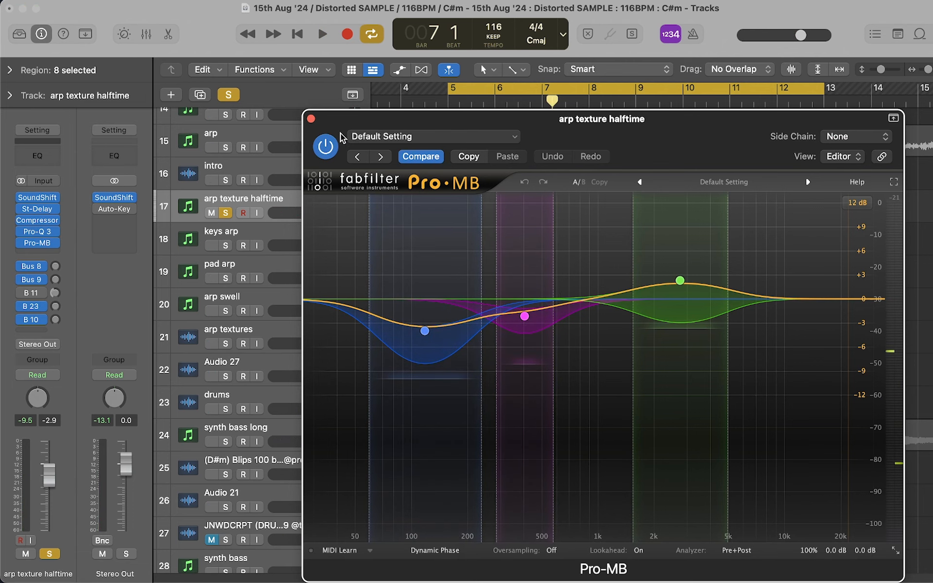
{"action": "left_click", "coordinate": [309, 119]}
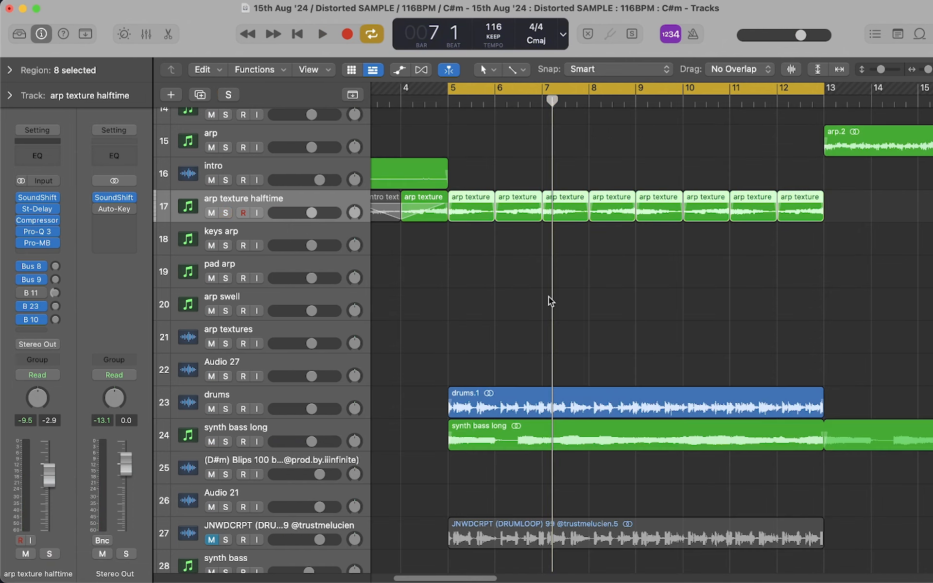
Look through the arrangement down to the Diva track, and set the cycle range from bar 21 to bar 33
{"action": "key", "text": "super+Left"}
{"action": "key", "text": "super+Left"}
{"action": "key", "text": "super+Left"}
{"action": "key", "text": "super+Left"}
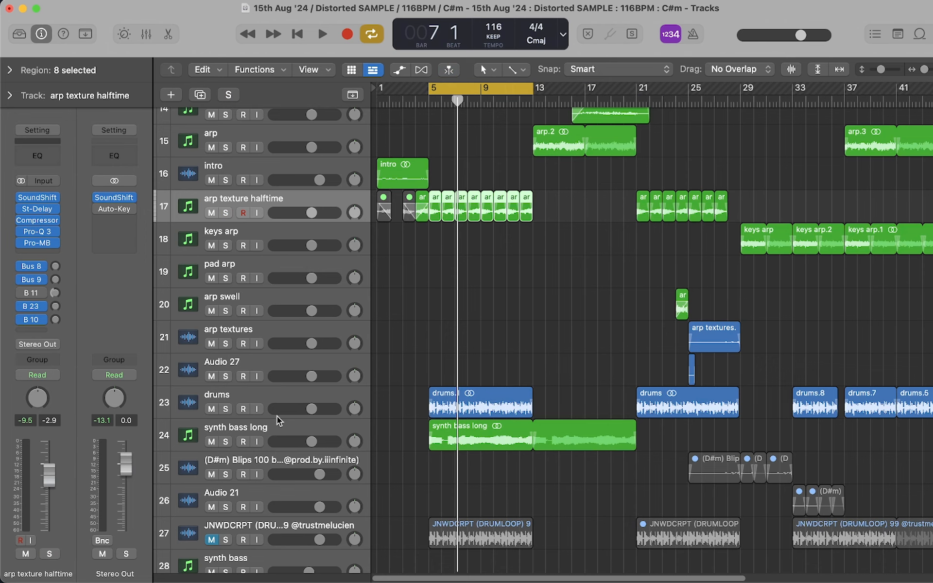
{"action": "left_click", "coordinate": [282, 421]}
{"action": "scroll", "coordinate": [374, 419], "scroll_direction": "right", "scroll_amount": 5}
{"action": "scroll", "coordinate": [565, 273], "scroll_direction": "down", "scroll_amount": 4}
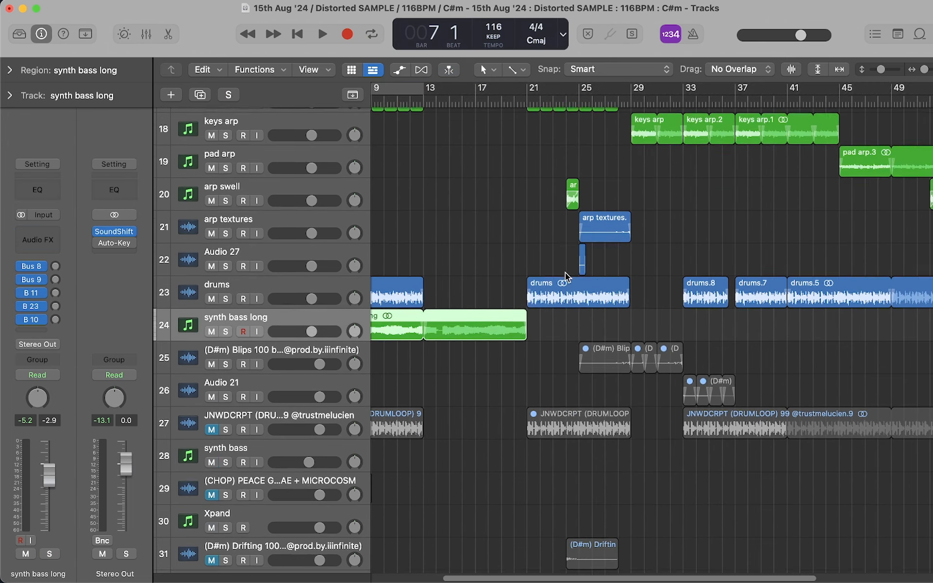
{"action": "scroll", "coordinate": [565, 273], "scroll_direction": "down", "scroll_amount": 9}
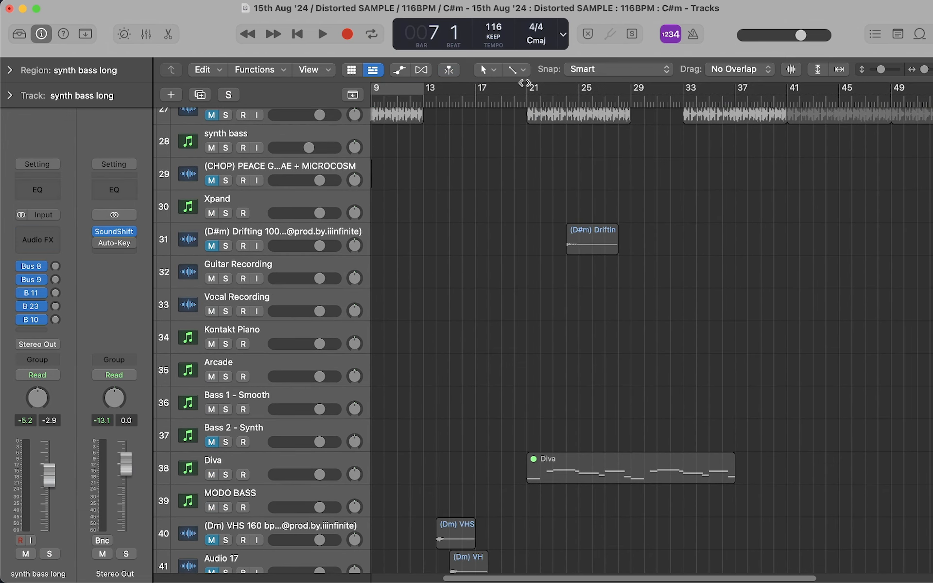
{"action": "left_click_drag", "start_coordinate": [532, 88], "coordinate": [684, 89]}
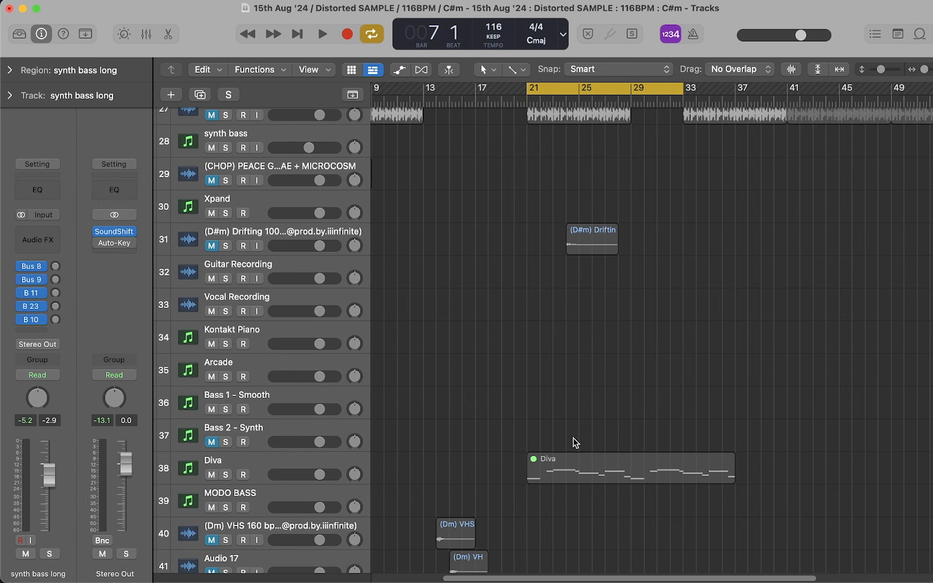
Unmute the Diva region starting at bar 21 and select its track
{"action": "right_click", "coordinate": [565, 470]}
{"action": "left_click", "coordinate": [602, 280]}
{"action": "left_click", "coordinate": [328, 461]}
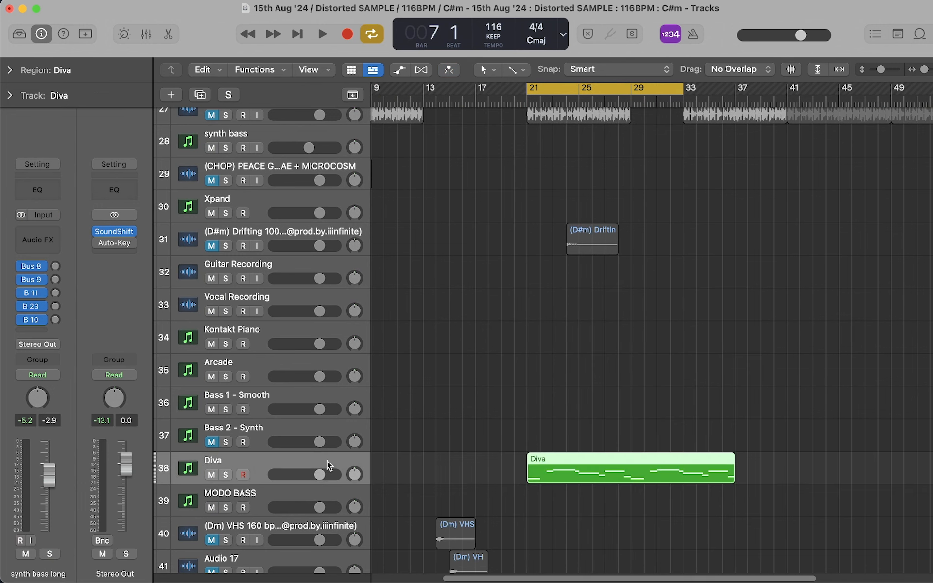
Examine the Diva synth's IW Mini Detuned Saw Lead preset and its location in the preset browser
{"action": "key", "text": "v"}
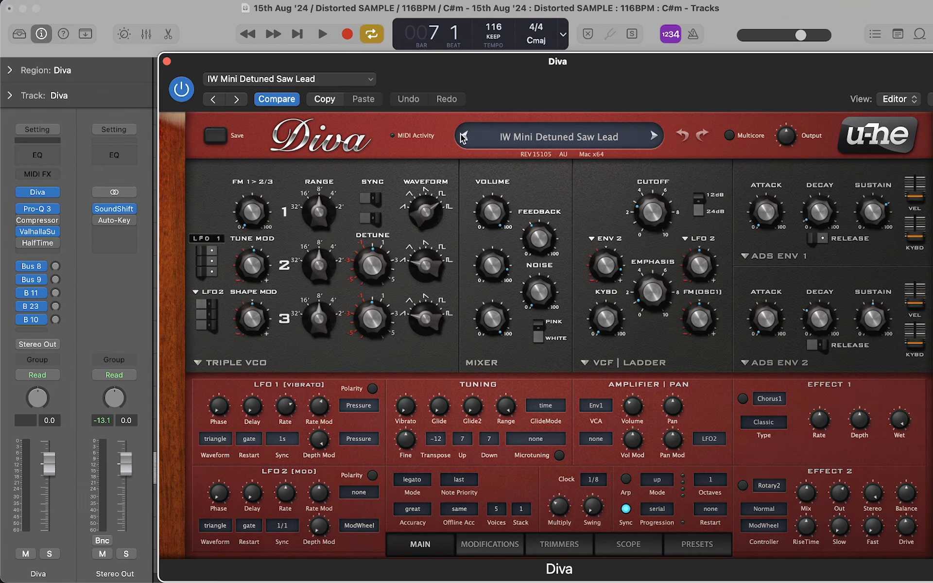
{"action": "left_click", "coordinate": [697, 545]}
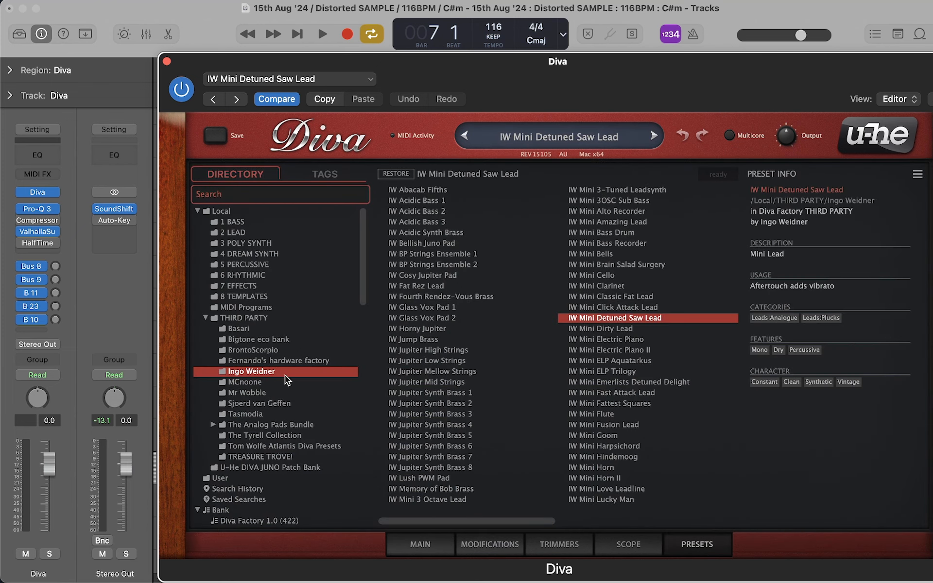
{"action": "left_click", "coordinate": [168, 62]}
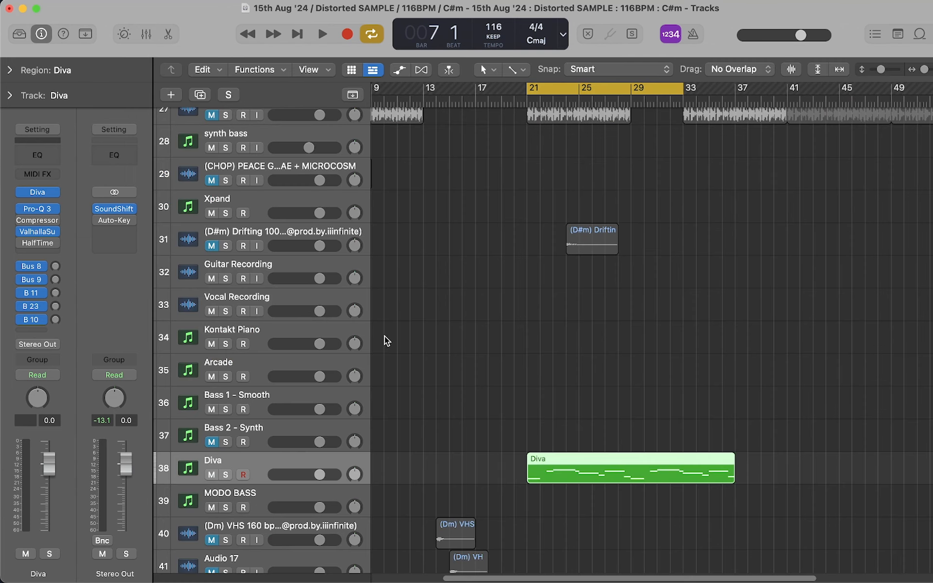
Solo the Diva track and review its Pro-Q 3 and ValhallaSupermassive settings during playback from bar 21
{"action": "left_click", "coordinate": [42, 212]}
{"action": "key", "text": "s"}
{"action": "key", "text": "space"}
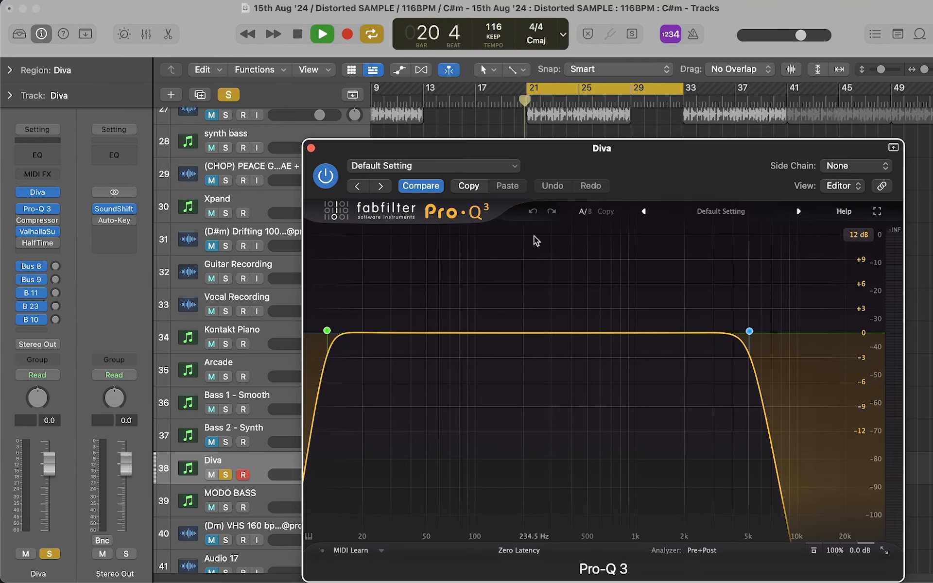
{"action": "left_click_drag", "start_coordinate": [612, 149], "coordinate": [704, 150]}
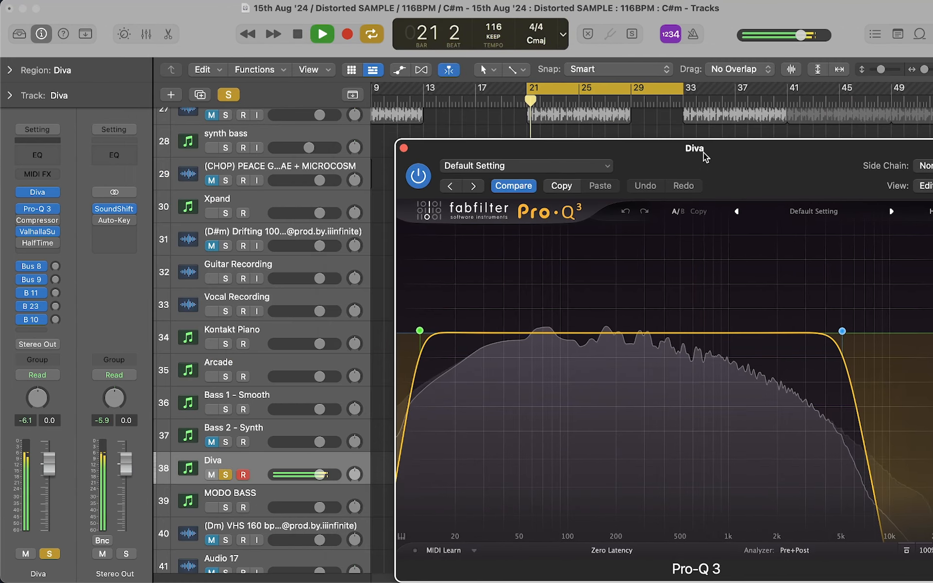
{"action": "left_click", "coordinate": [37, 231]}
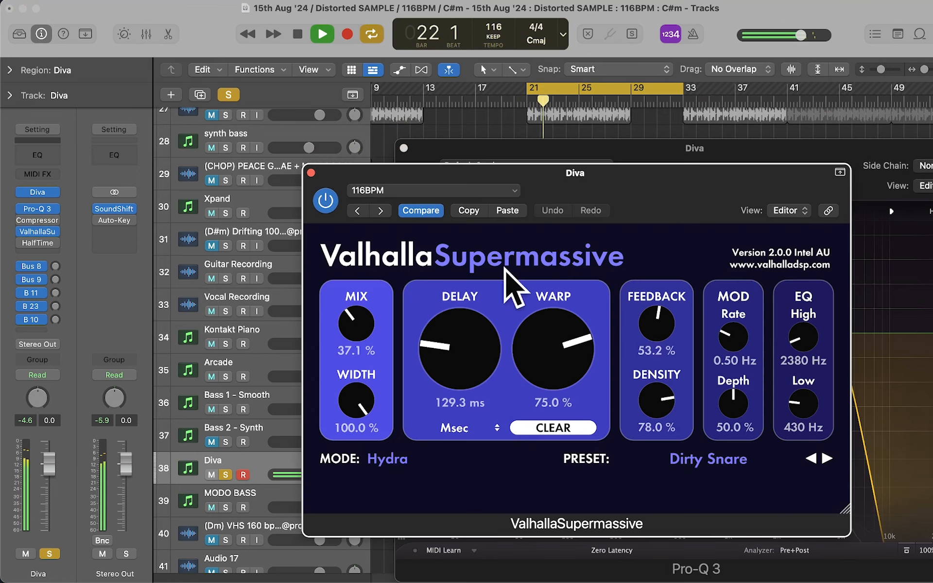
{"action": "left_click", "coordinate": [311, 173]}
{"action": "left_click", "coordinate": [404, 149]}
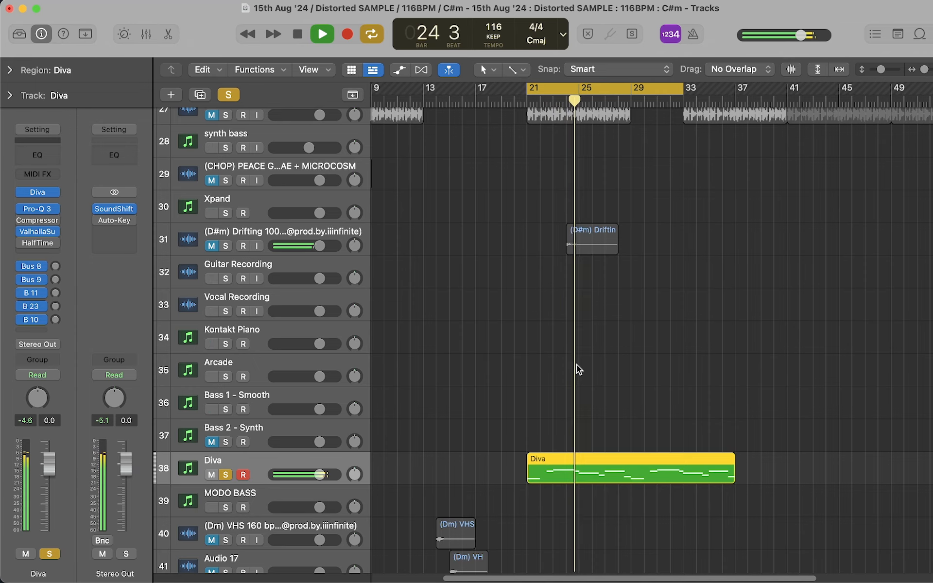
Stop playback and open the Diva region's notes in the Piano Roll
{"action": "key", "text": "super+Right"}
{"action": "key", "text": "space"}
{"action": "scroll", "coordinate": [538, 474], "scroll_direction": "left", "scroll_amount": 2}
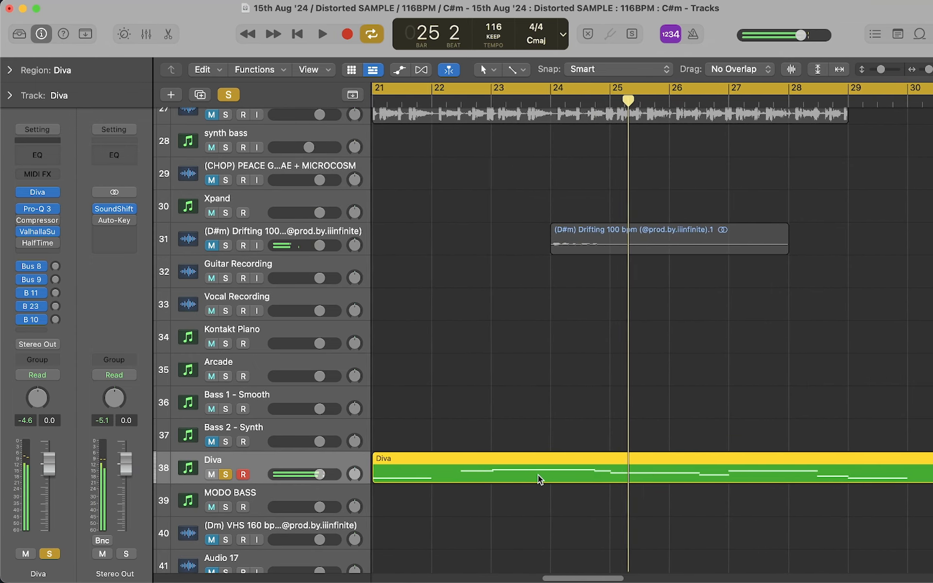
{"action": "key", "text": "super+Left"}
{"action": "key", "text": "super+Left"}
{"action": "key", "text": "super+Left"}
{"action": "left_click", "coordinate": [608, 508]}
{"action": "key", "text": "super+Right"}
{"action": "key", "text": "super+Right"}
{"action": "key", "text": "super+Right"}
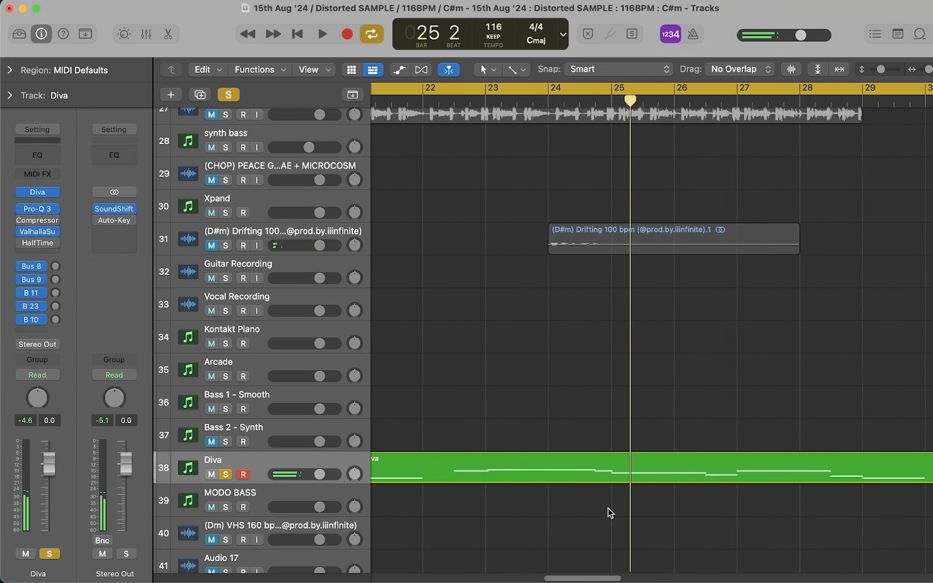
{"action": "double_click", "coordinate": [606, 473]}
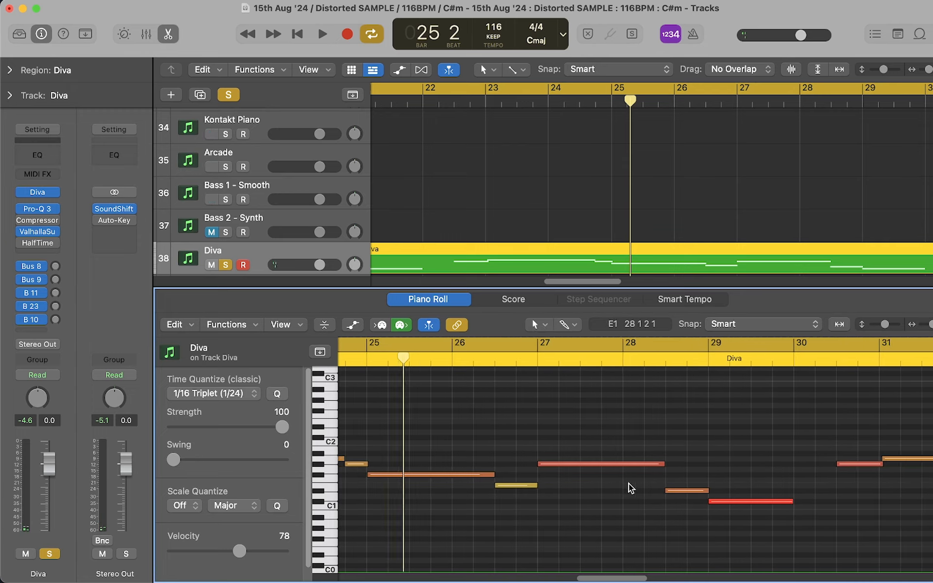
Place the playhead at bar 25 and examine closely how the neighbouring Diva notes overlap there
{"action": "scroll", "coordinate": [629, 483], "scroll_direction": "left", "scroll_amount": 3}
{"action": "left_click", "coordinate": [478, 360]}
{"action": "key", "text": "super+Right"}
{"action": "key", "text": "super+Right"}
{"action": "key", "text": "super+Right"}
{"action": "key", "text": "super+Right"}
{"action": "key", "text": "super+Right"}
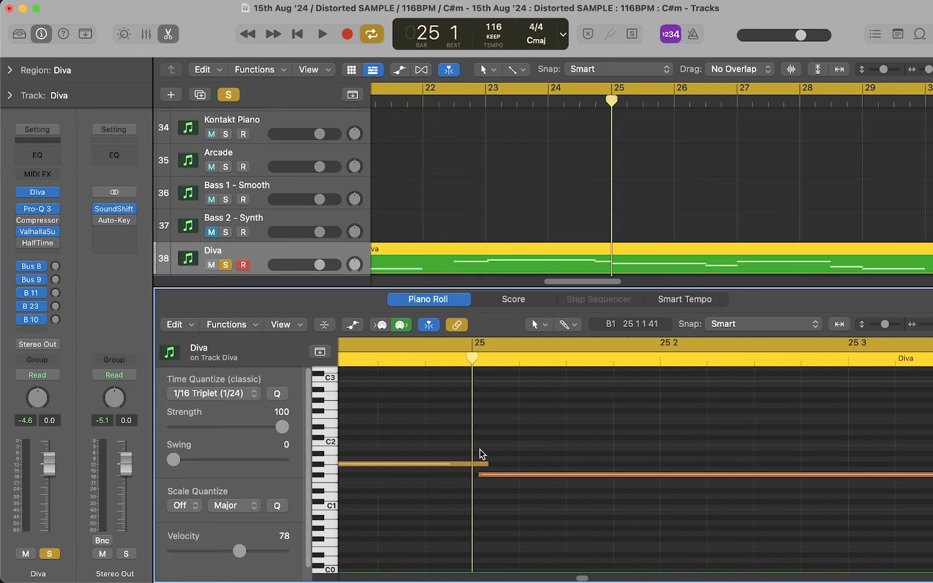
{"action": "key", "text": "super+Right"}
{"action": "key", "text": "super+Right"}
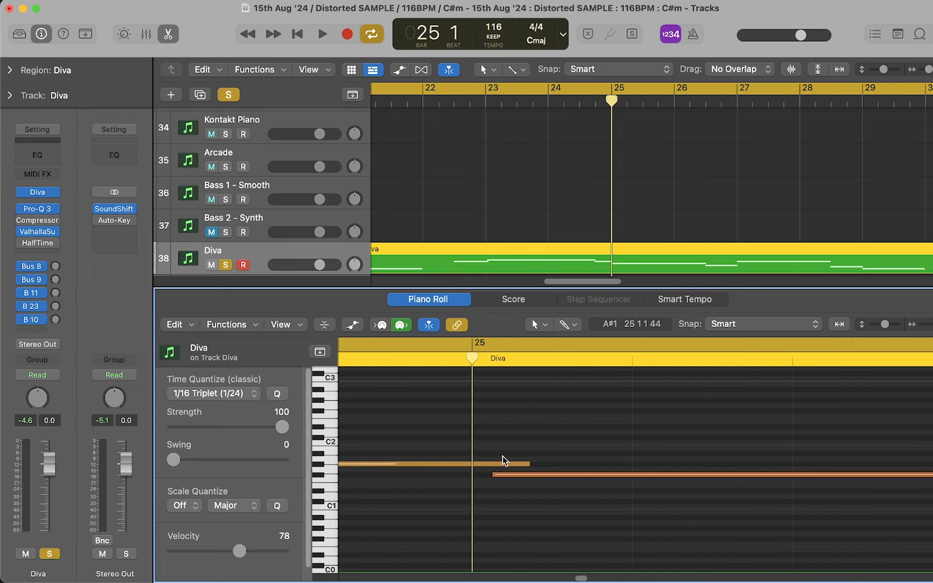
{"action": "key", "text": "super+Left"}
{"action": "key", "text": "super+Left"}
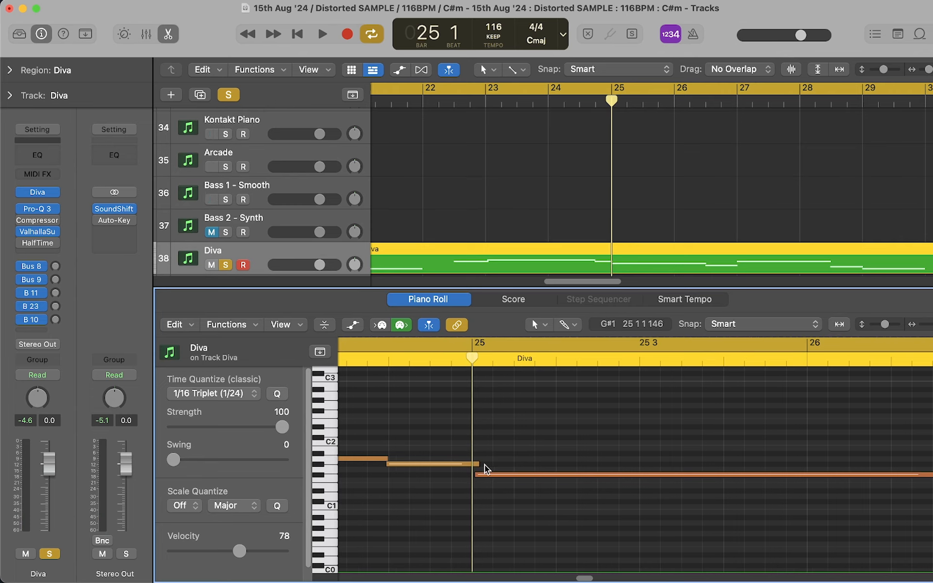
{"action": "key", "text": "super+Right"}
{"action": "scroll", "coordinate": [492, 446], "scroll_direction": "left", "scroll_amount": 10}
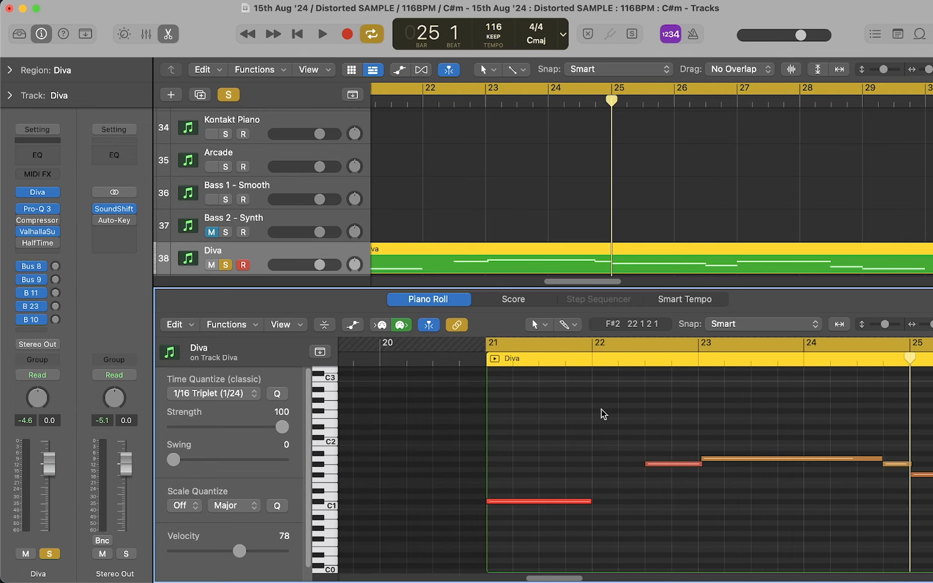
Play the soloed Diva line from bar 21, stop playback, and look over the region's full note pattern
{"action": "key", "text": "space"}
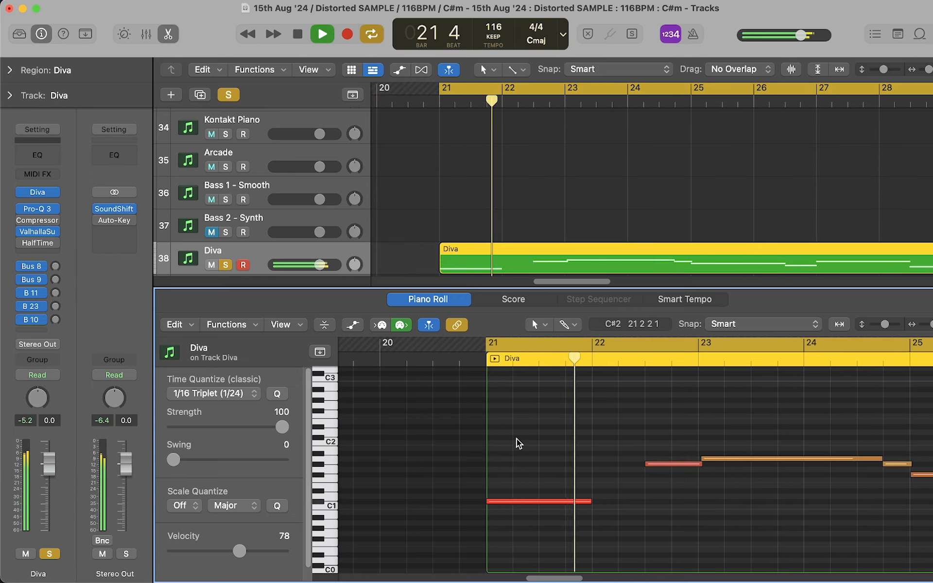
{"action": "key", "text": "space"}
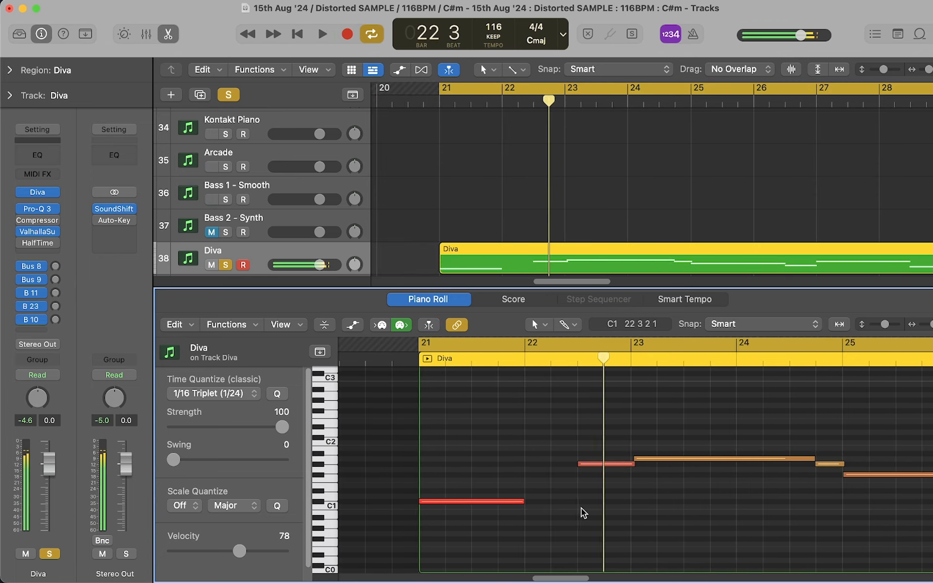
{"action": "key", "text": "super+Left"}
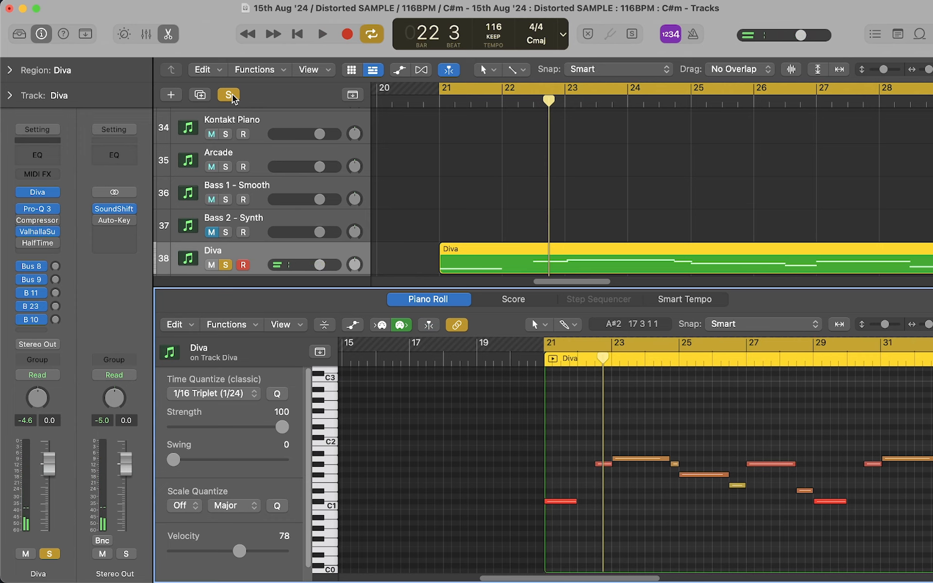
{"action": "scroll", "coordinate": [530, 373], "scroll_direction": "down", "scroll_amount": 5}
{"action": "scroll", "coordinate": [634, 228], "scroll_direction": "down", "scroll_amount": 5}
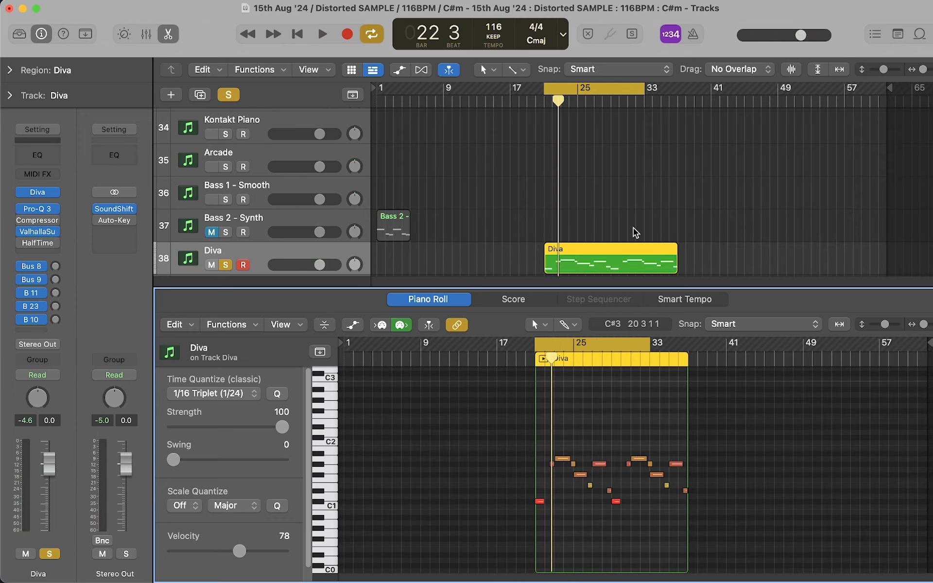
{"action": "scroll", "coordinate": [622, 448], "scroll_direction": "up", "scroll_amount": 5}
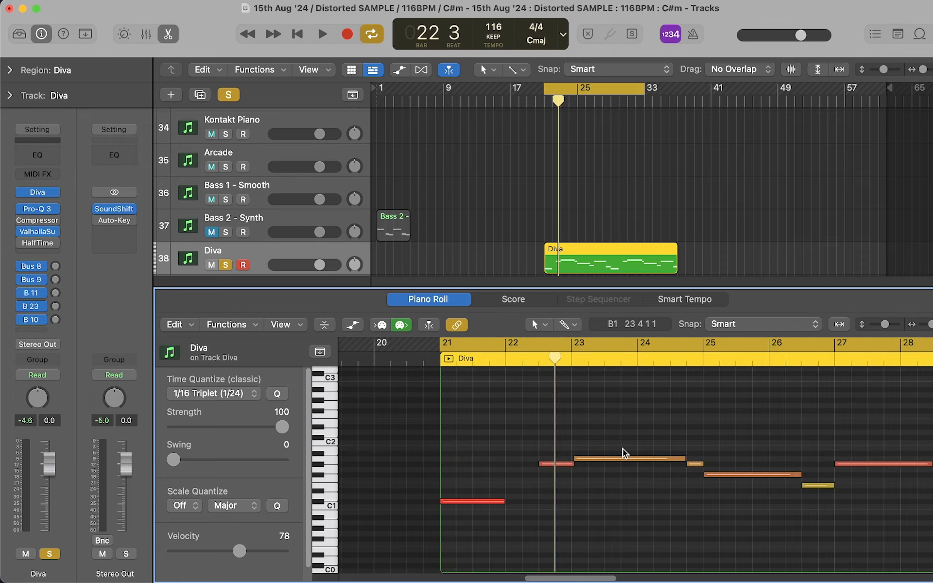
Select all Diva notes, clear the selection, and examine the note placement around bars 22 and 27
{"action": "key", "text": "super+a"}
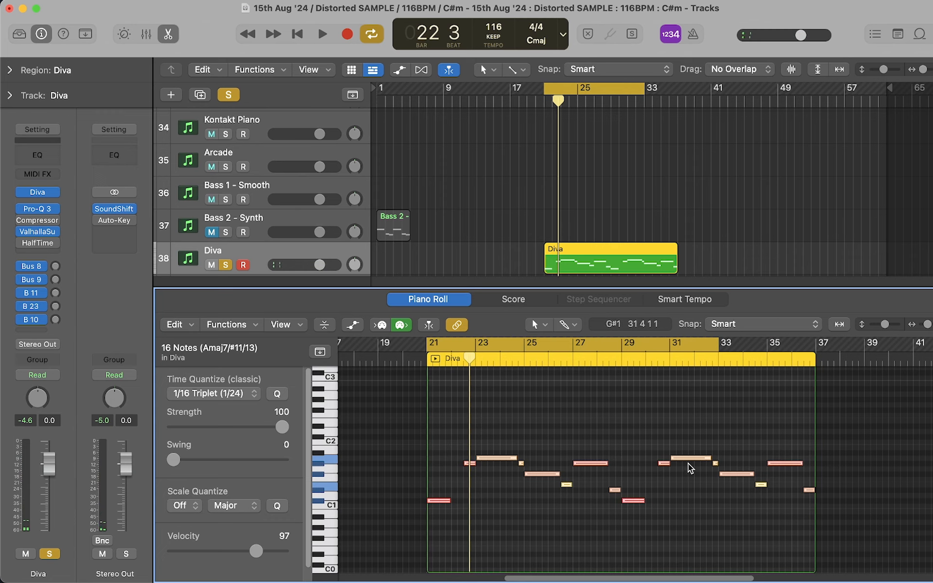
{"action": "scroll", "coordinate": [538, 443], "scroll_direction": "up", "scroll_amount": 4}
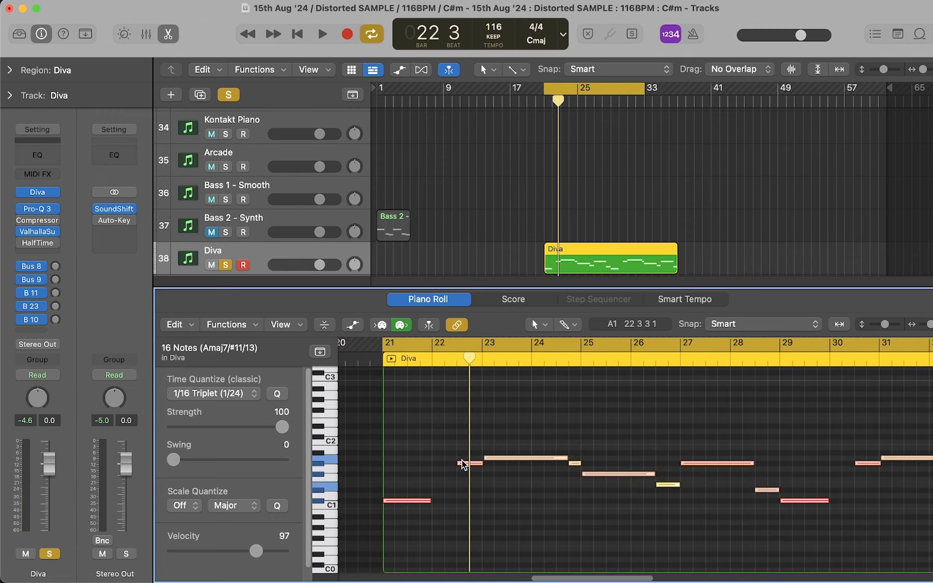
{"action": "scroll", "coordinate": [462, 460], "scroll_direction": "up", "scroll_amount": 6}
{"action": "left_click", "coordinate": [460, 387]}
{"action": "left_click", "coordinate": [420, 357]}
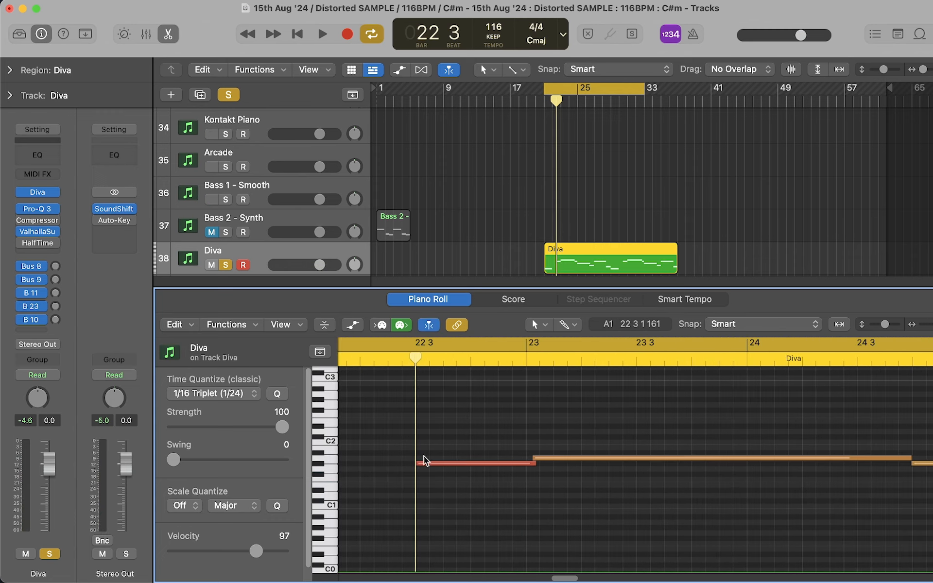
{"action": "scroll", "coordinate": [467, 462], "scroll_direction": "down", "scroll_amount": 6}
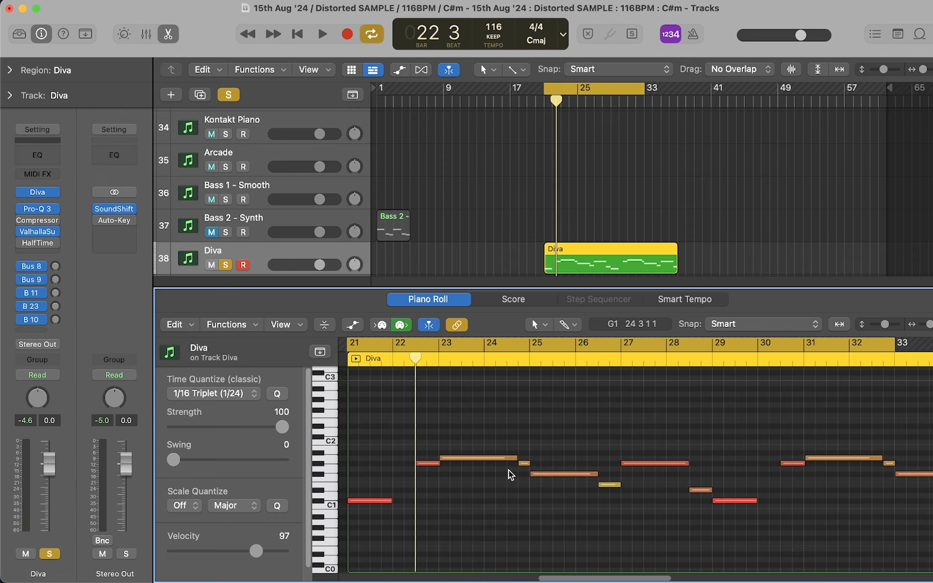
{"action": "left_click", "coordinate": [644, 361]}
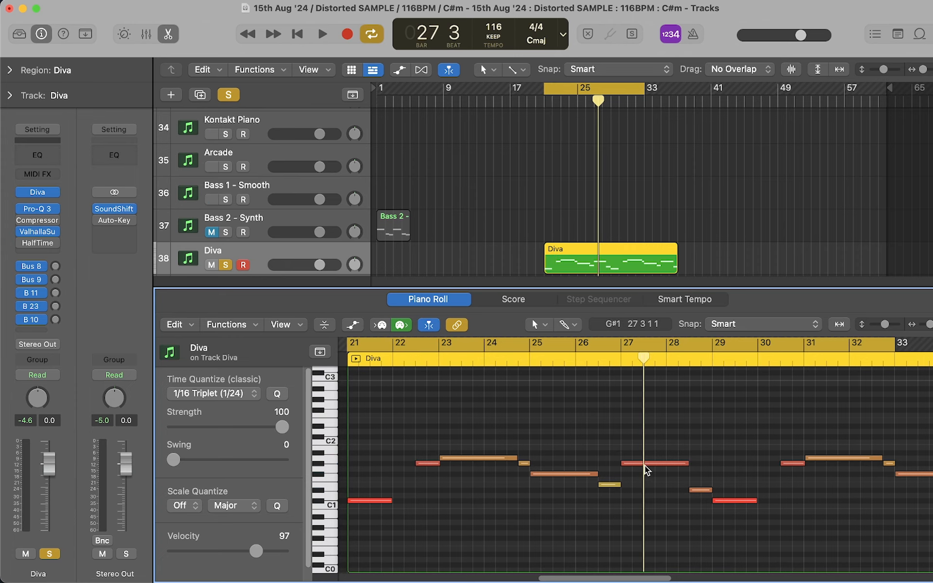
{"action": "scroll", "coordinate": [645, 465], "scroll_direction": "up", "scroll_amount": 5}
{"action": "scroll", "coordinate": [645, 465], "scroll_direction": "down", "scroll_amount": 3}
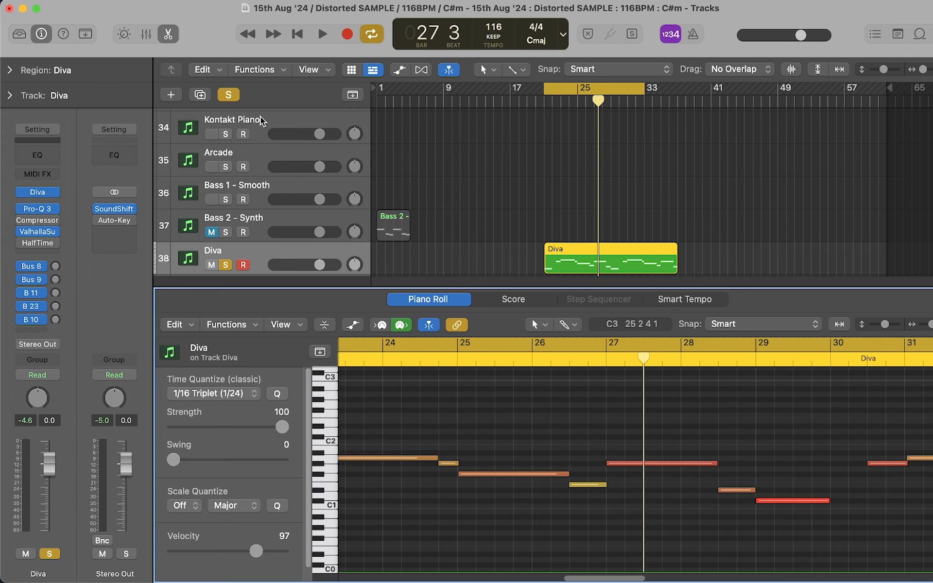
Unsolo the Diva track and mute it
{"action": "key", "text": "s"}
{"action": "left_click", "coordinate": [517, 258]}
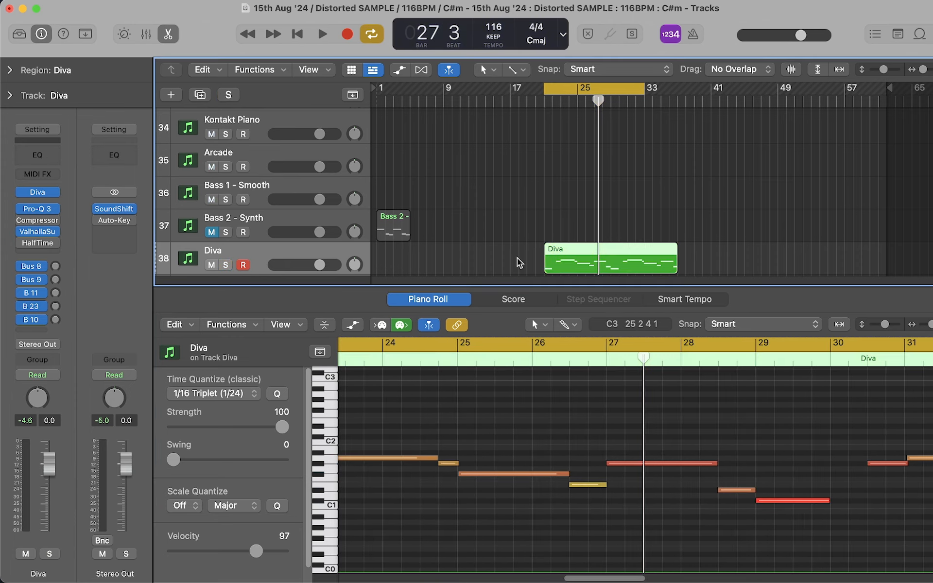
{"action": "left_click", "coordinate": [211, 264]}
Select the arp textures, Audio 27 and drums regions around bar 25, and place the playhead at bar 25
{"action": "scroll", "coordinate": [566, 255], "scroll_direction": "up", "scroll_amount": 10}
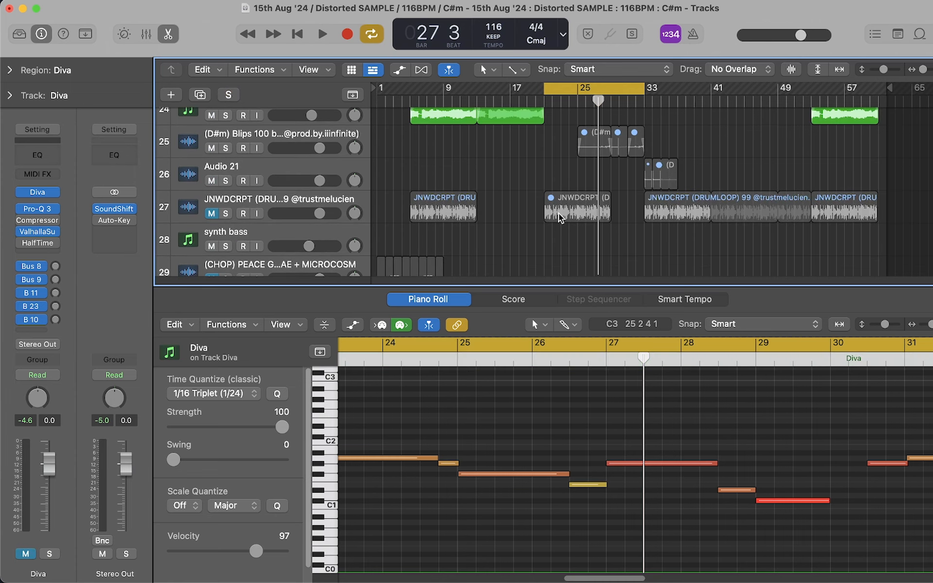
{"action": "left_click_drag", "start_coordinate": [541, 148], "coordinate": [628, 227]}
{"action": "key", "text": "super+Right"}
{"action": "key", "text": "super+Right"}
{"action": "key", "text": "super+Right"}
{"action": "key", "text": "super+Right"}
{"action": "key", "text": "super+Right"}
{"action": "key", "text": "super+Right"}
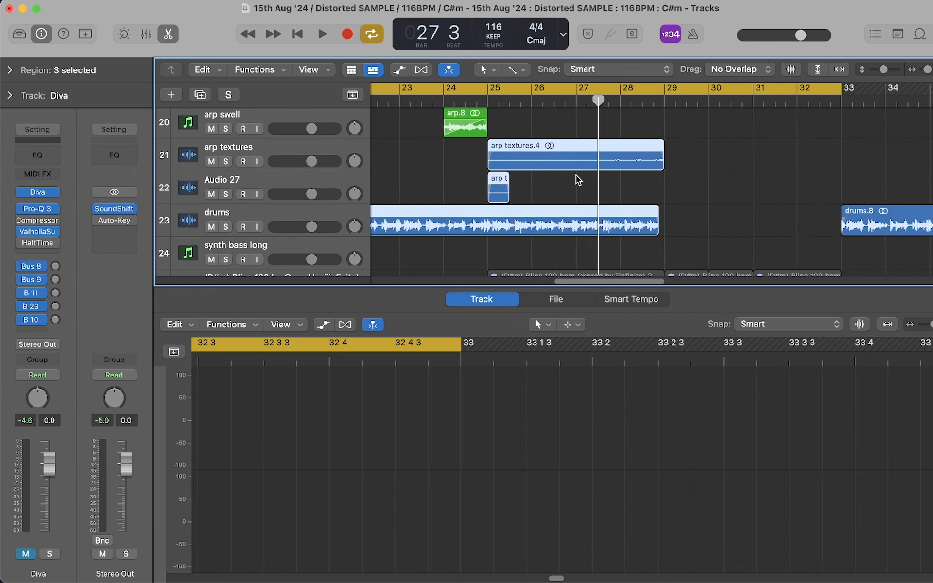
{"action": "scroll", "coordinate": [577, 170], "scroll_direction": "left", "scroll_amount": 5}
{"action": "left_click", "coordinate": [582, 100]}
Examine how the arp swell, arp textures, Audio 27 and drums regions line up at bar 25
{"action": "key", "text": "super+Right"}
{"action": "key", "text": "super+Right"}
{"action": "key", "text": "super+Right"}
{"action": "key", "text": "super+Right"}
{"action": "key", "text": "super+Right"}
{"action": "key", "text": "super+Right"}
{"action": "key", "text": "super+Right"}
{"action": "key", "text": "super+Right"}
{"action": "key", "text": "super+Right"}
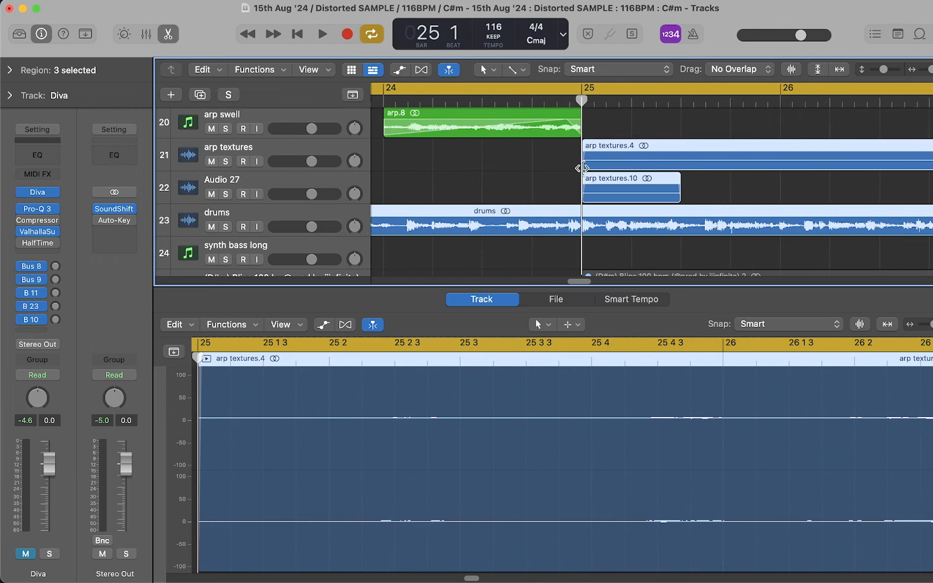
{"action": "key", "text": "super+Left"}
{"action": "key", "text": "super+Left"}
{"action": "key", "text": "super+Left"}
{"action": "key", "text": "super+Left"}
{"action": "key", "text": "super+Left"}
{"action": "key", "text": "super+Left"}
{"action": "key", "text": "super+Left"}
{"action": "key", "text": "super+Left"}
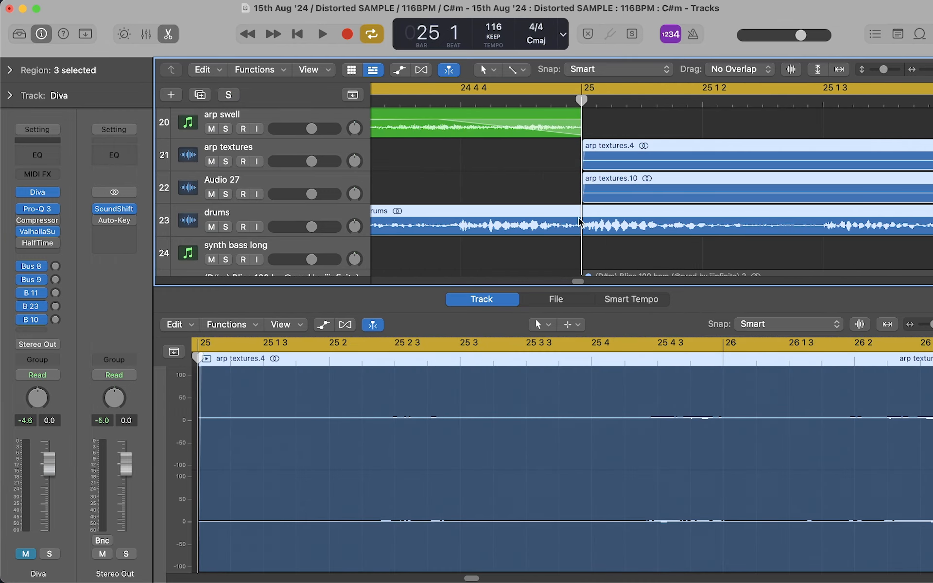
{"action": "key", "text": "super+Left"}
{"action": "key", "text": "super+Left"}
{"action": "key", "text": "super+Left"}
{"action": "key", "text": "super+Left"}
Close the editor and look over the whole arrangement from the synth bridge down to the drum tracks
{"action": "key", "text": "e"}
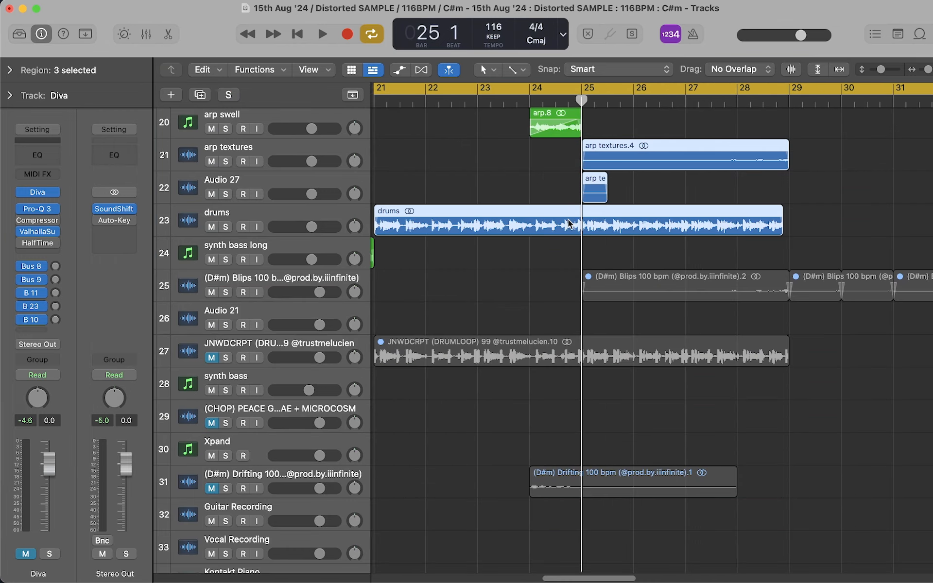
{"action": "scroll", "coordinate": [568, 220], "scroll_direction": "up", "scroll_amount": 5}
{"action": "scroll", "coordinate": [567, 220], "scroll_direction": "up", "scroll_amount": 3}
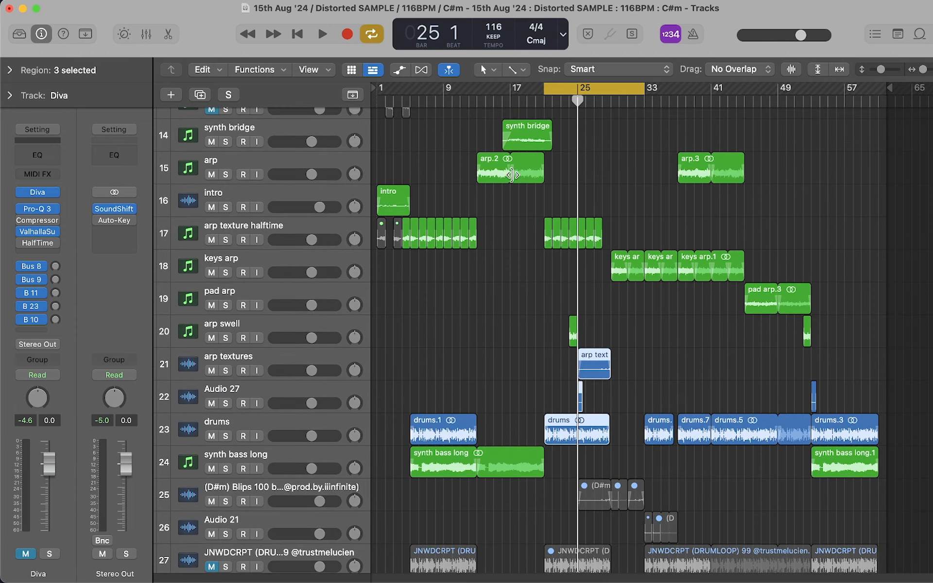
{"action": "scroll", "coordinate": [574, 303], "scroll_direction": "up", "scroll_amount": 2}
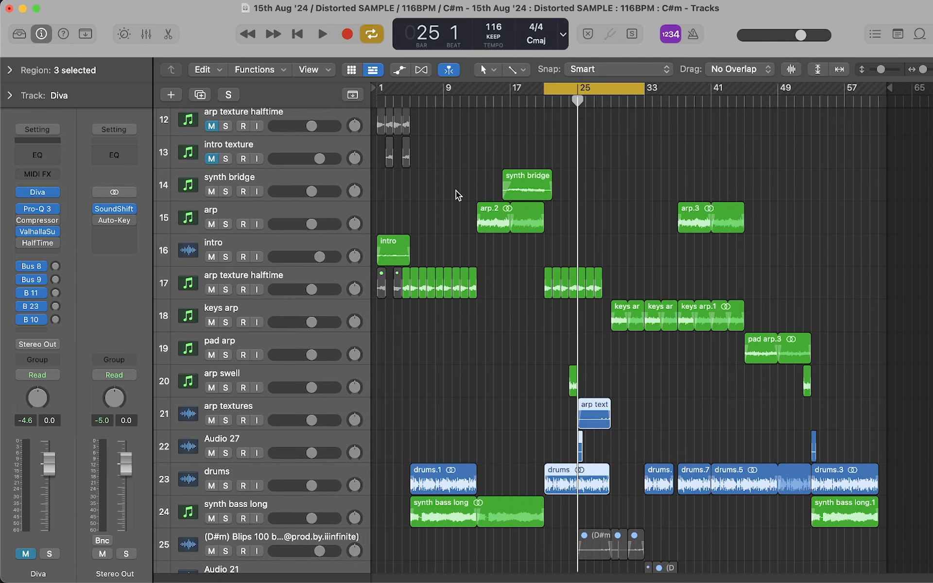
{"action": "scroll", "coordinate": [483, 204], "scroll_direction": "up", "scroll_amount": 3}
{"action": "scroll", "coordinate": [540, 265], "scroll_direction": "down", "scroll_amount": 5}
{"action": "key", "text": "super+Right"}
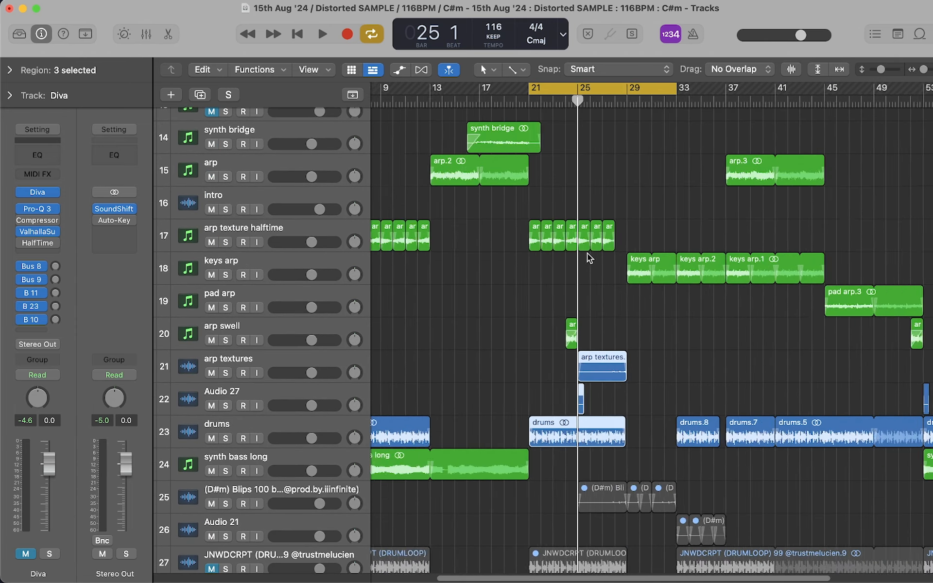
{"action": "key", "text": "super+Right"}
{"action": "key", "text": "super+Left"}
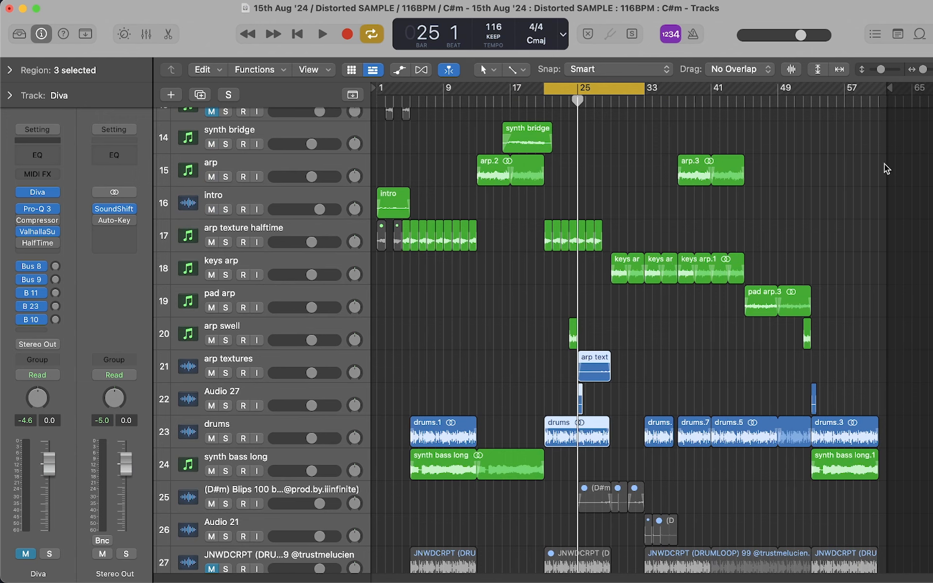
Select the regions across the arrangement, turn off cycle mode, and clear the region selection
{"action": "left_click_drag", "start_coordinate": [870, 152], "coordinate": [360, 497]}
{"action": "key", "text": "super+Right"}
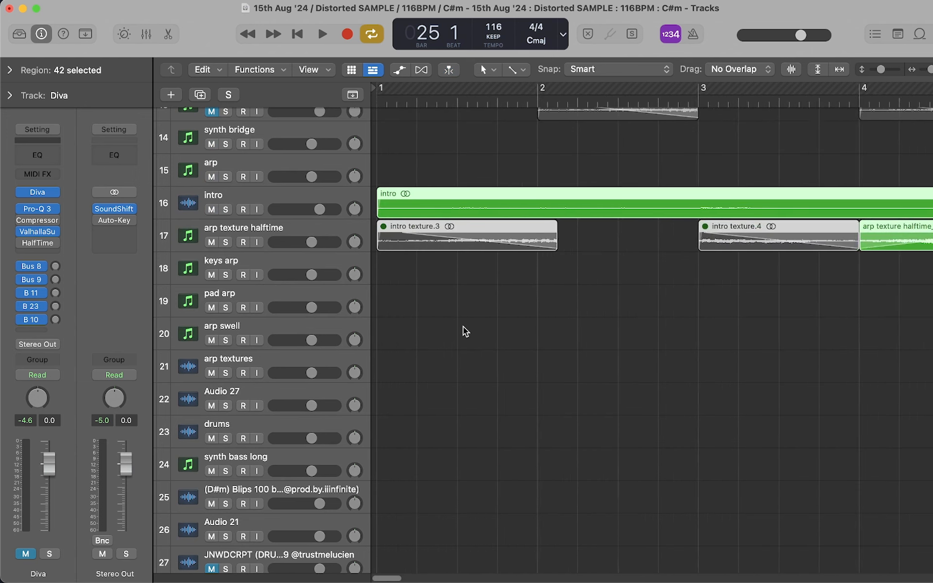
{"action": "key", "text": "super+Right"}
{"action": "key", "text": "super+Left"}
{"action": "key", "text": "super+Left"}
{"action": "key", "text": "super+Left"}
{"action": "key", "text": "super+Left"}
{"action": "key", "text": "super+Left"}
{"action": "key", "text": "c"}
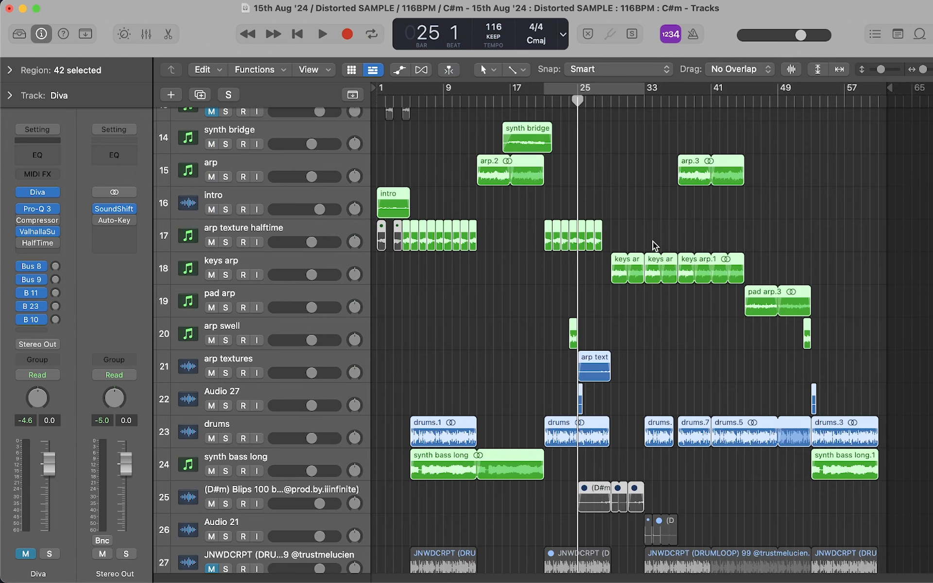
{"action": "left_click", "coordinate": [509, 296]}
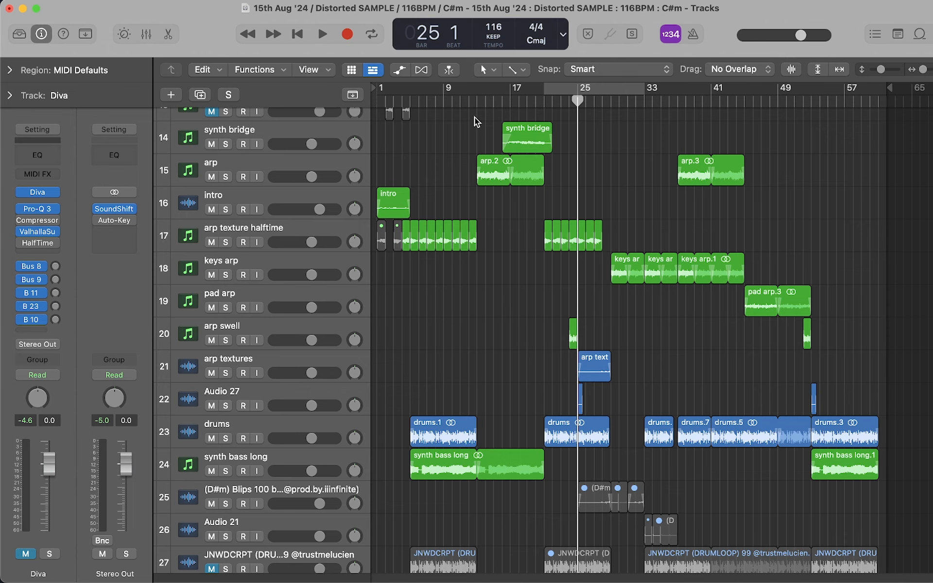
Solo the Diva track and review its MIDI notes in the Piano Roll, closing the editor when done
{"action": "scroll", "coordinate": [633, 330], "scroll_direction": "down", "scroll_amount": 15}
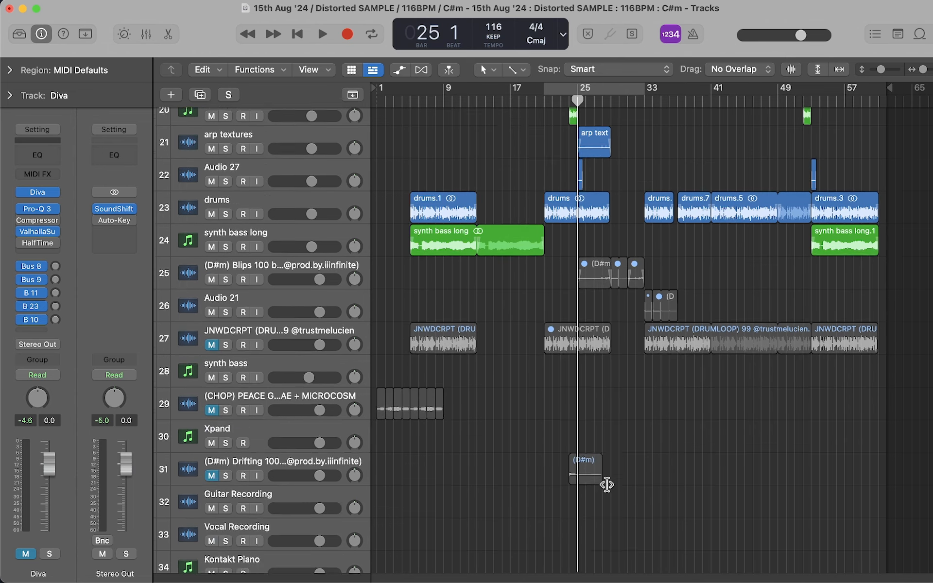
{"action": "double_click", "coordinate": [594, 375]}
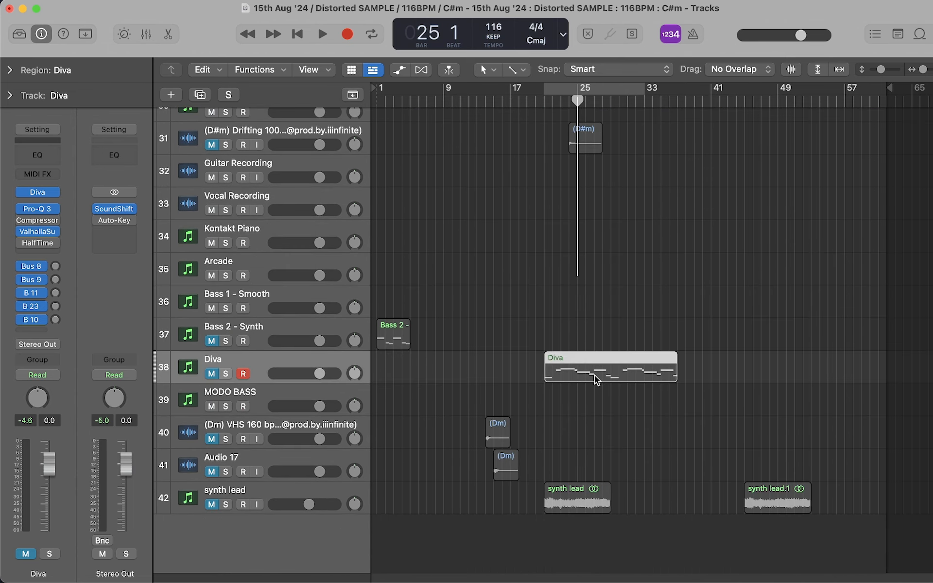
{"action": "key", "text": "s"}
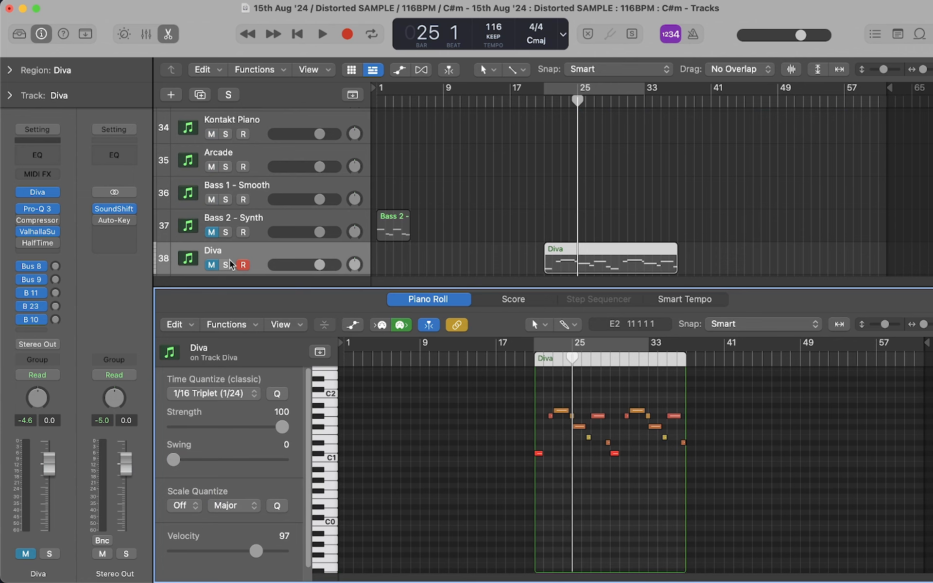
{"action": "left_click", "coordinate": [590, 273]}
{"action": "key", "text": "e"}
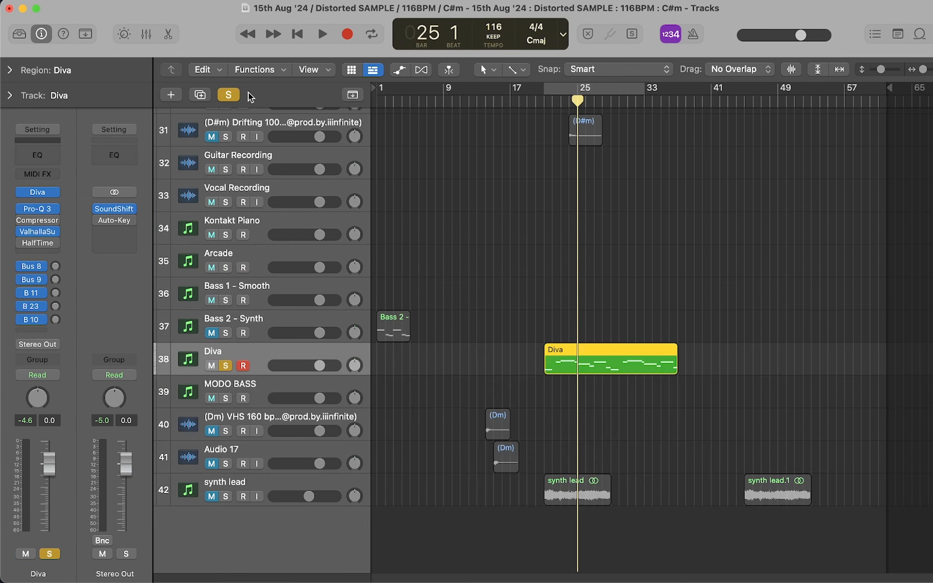
Clear the solo, set the cycle range from bar 13 to bar 21, and start playback from bar 12
{"action": "left_click", "coordinate": [234, 96]}
{"action": "scroll", "coordinate": [456, 246], "scroll_direction": "up", "scroll_amount": 16}
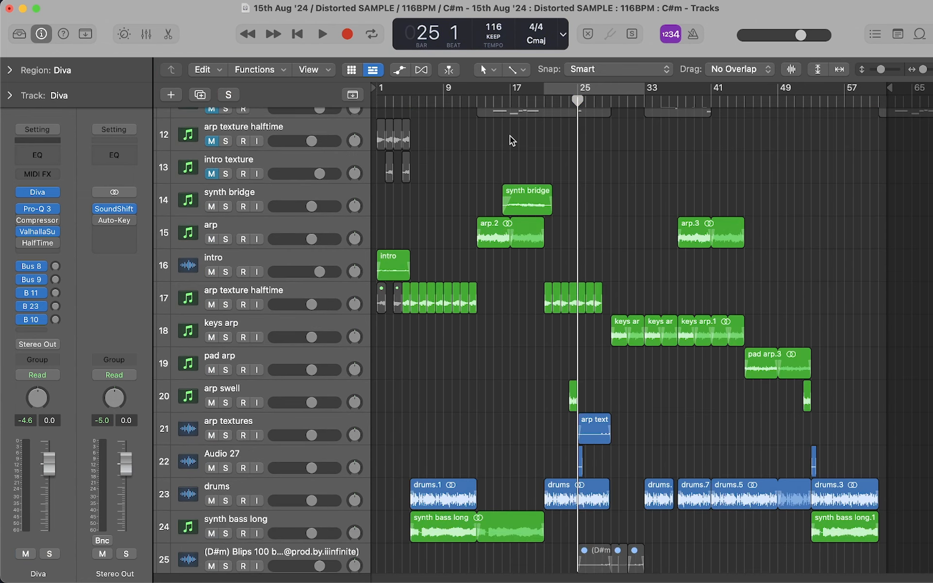
{"action": "left_click_drag", "start_coordinate": [483, 86], "coordinate": [535, 86]}
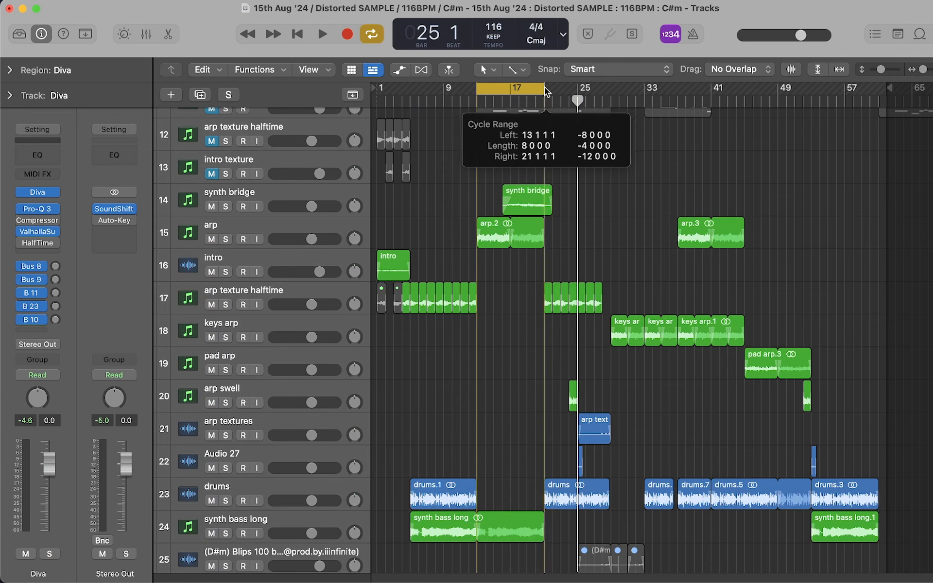
{"action": "key", "text": "space"}
{"action": "left_click", "coordinate": [468, 102]}
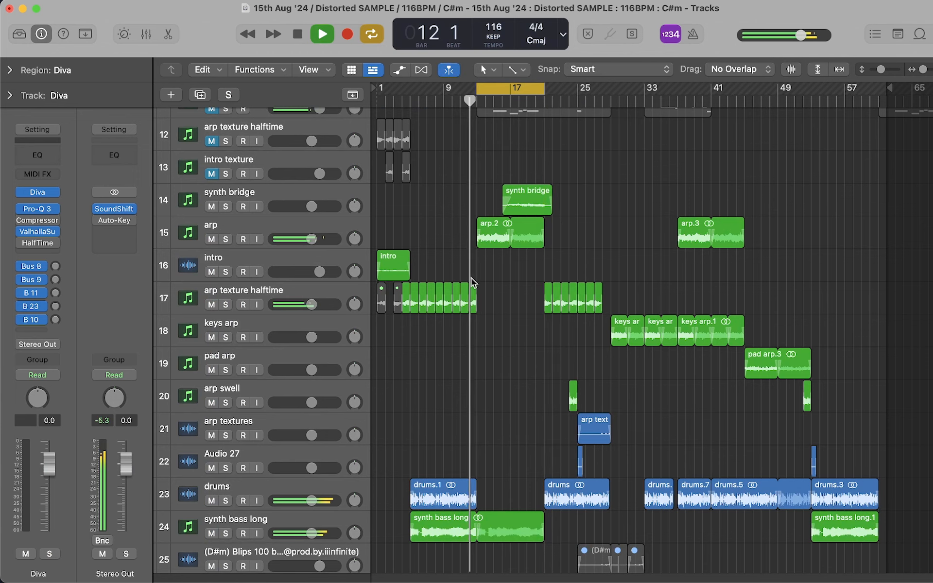
Listen through bars 13 to 21 and examine how the arp, synth bridge and synth bass long regions lead into bar 21
{"action": "scroll", "coordinate": [472, 278], "scroll_direction": "up", "scroll_amount": 5}
{"action": "scroll", "coordinate": [470, 278], "scroll_direction": "up", "scroll_amount": 3}
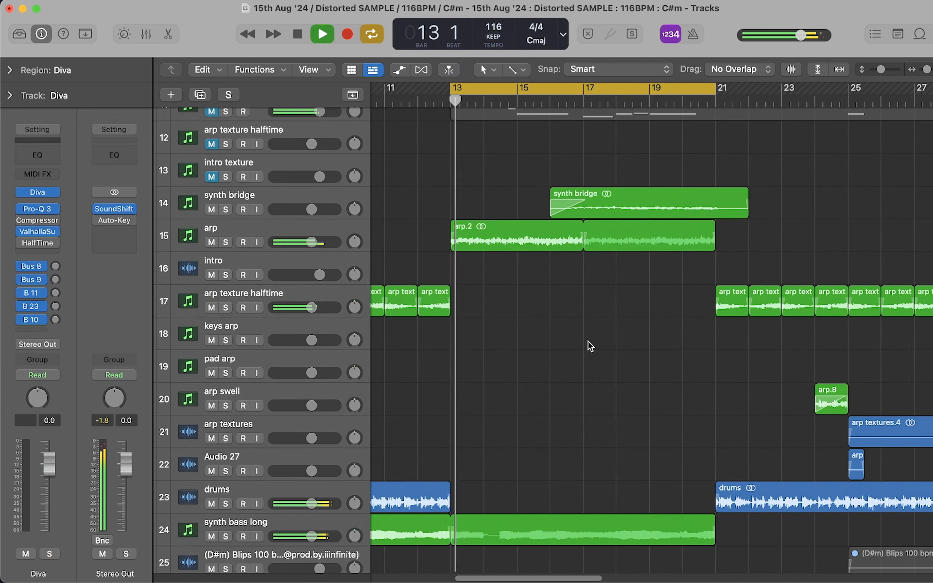
{"action": "scroll", "coordinate": [588, 341], "scroll_direction": "left", "scroll_amount": 2}
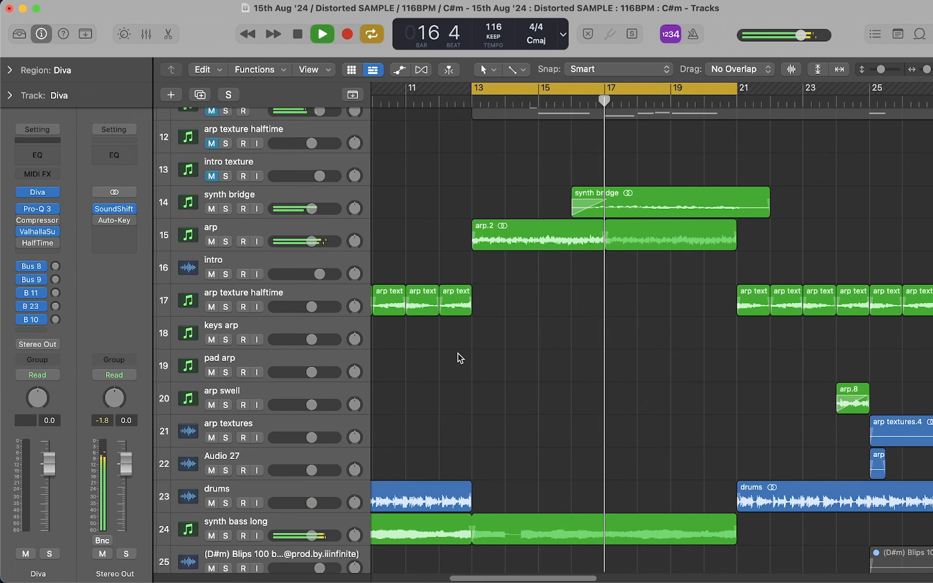
{"action": "key", "text": "super+Left"}
{"action": "key", "text": "c"}
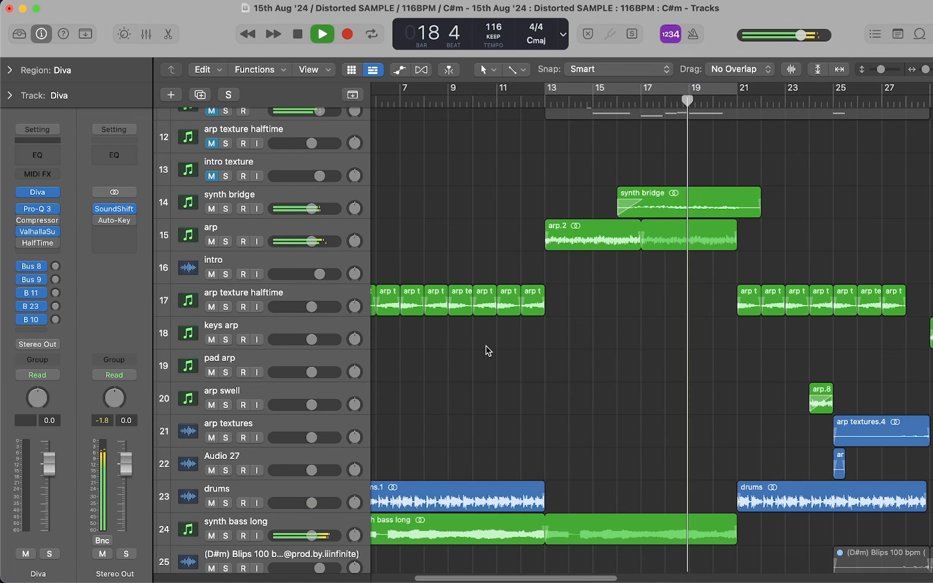
{"action": "key", "text": "c"}
{"action": "scroll", "coordinate": [563, 350], "scroll_direction": "right", "scroll_amount": 2}
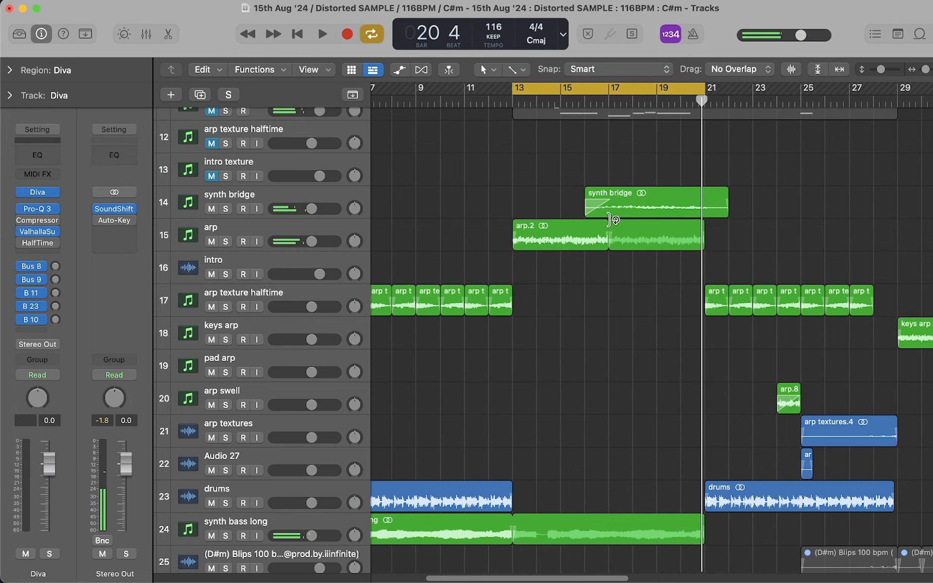
{"action": "key", "text": "super+Left"}
{"action": "key", "text": "super+Left"}
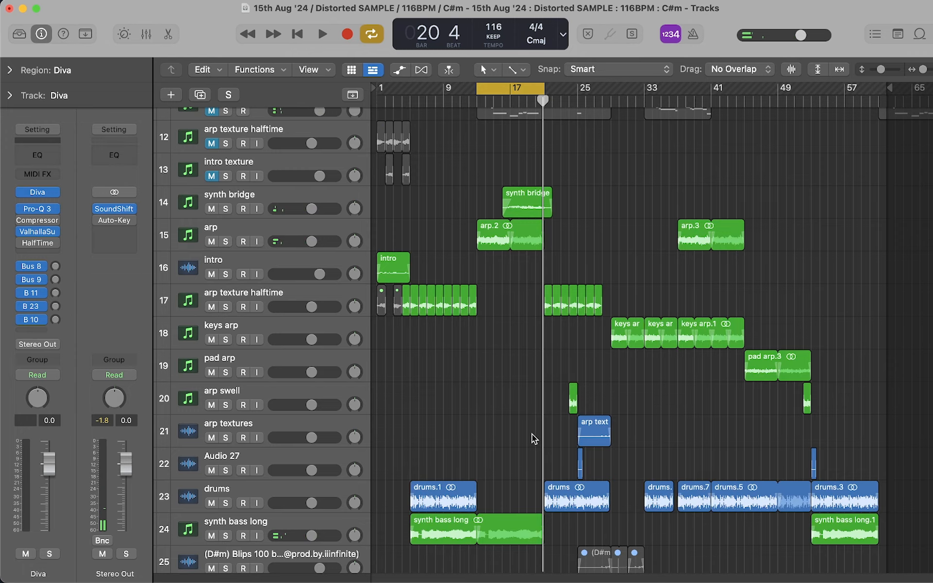
{"action": "key", "text": "super+Right"}
{"action": "key", "text": "super+Right"}
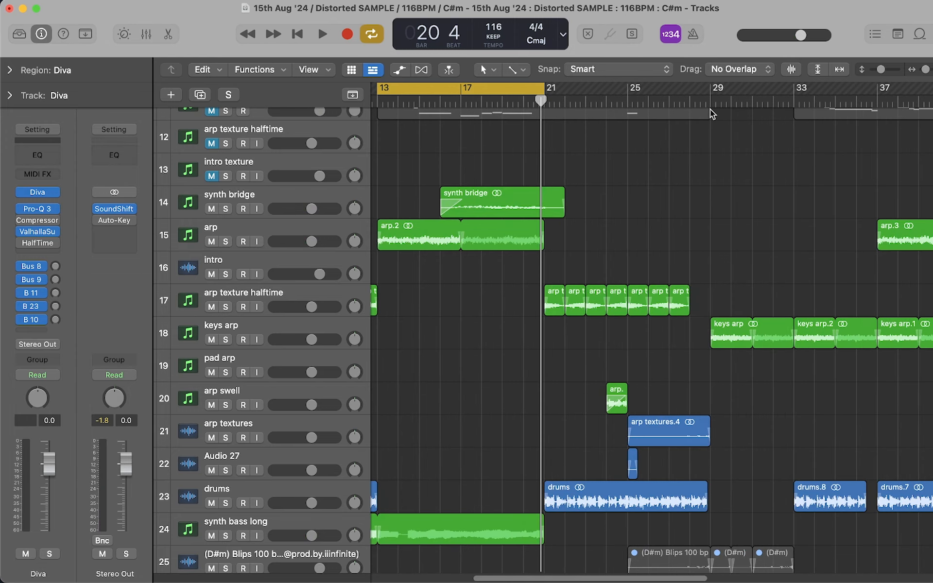
{"action": "scroll", "coordinate": [533, 318], "scroll_direction": "left", "scroll_amount": 3}
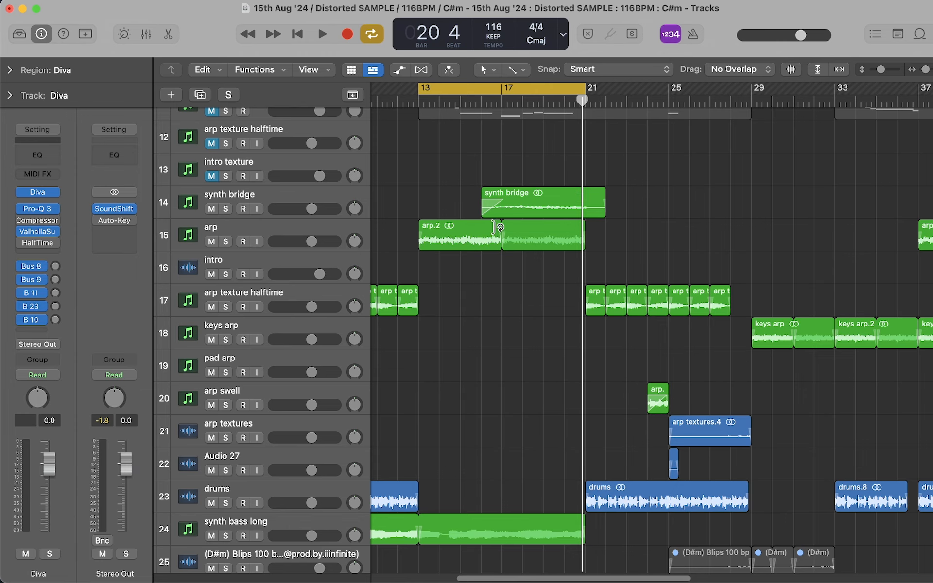
Solo the arp track and audition its region from bar 13
{"action": "scroll", "coordinate": [393, 249], "scroll_direction": "up", "scroll_amount": 3}
{"action": "left_click", "coordinate": [242, 270]}
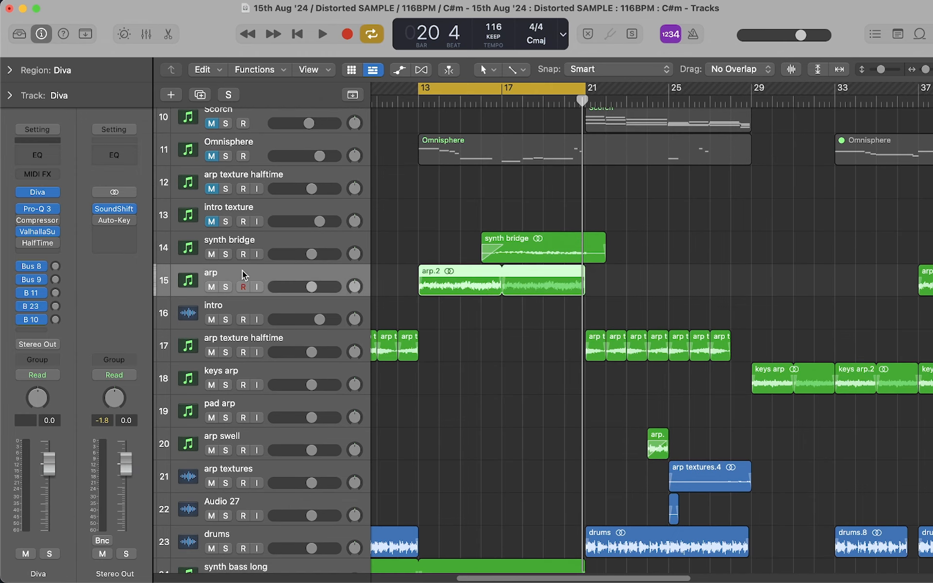
{"action": "left_click", "coordinate": [225, 286]}
{"action": "key", "text": "space"}
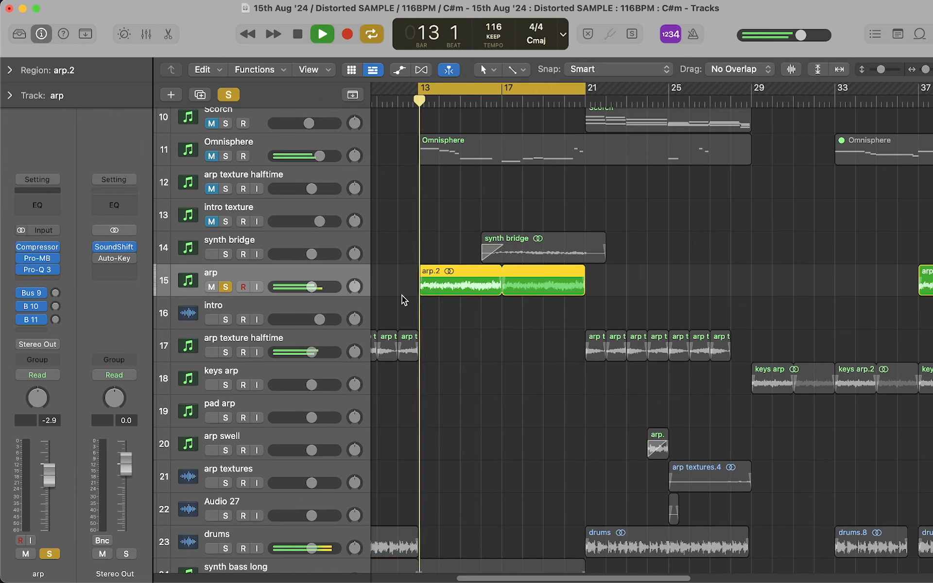
{"action": "scroll", "coordinate": [415, 302], "scroll_direction": "up", "scroll_amount": 1}
{"action": "scroll", "coordinate": [415, 302], "scroll_direction": "up", "scroll_amount": 2}
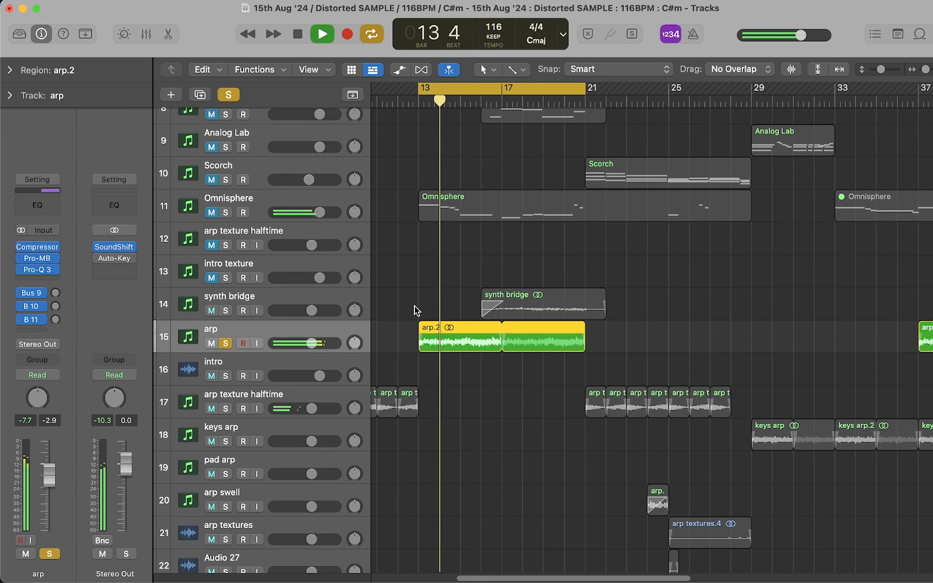
{"action": "key", "text": "space"}
Cancel saving the Analog Lab preset and close the instrument window
{"action": "scroll", "coordinate": [510, 318], "scroll_direction": "up", "scroll_amount": 7}
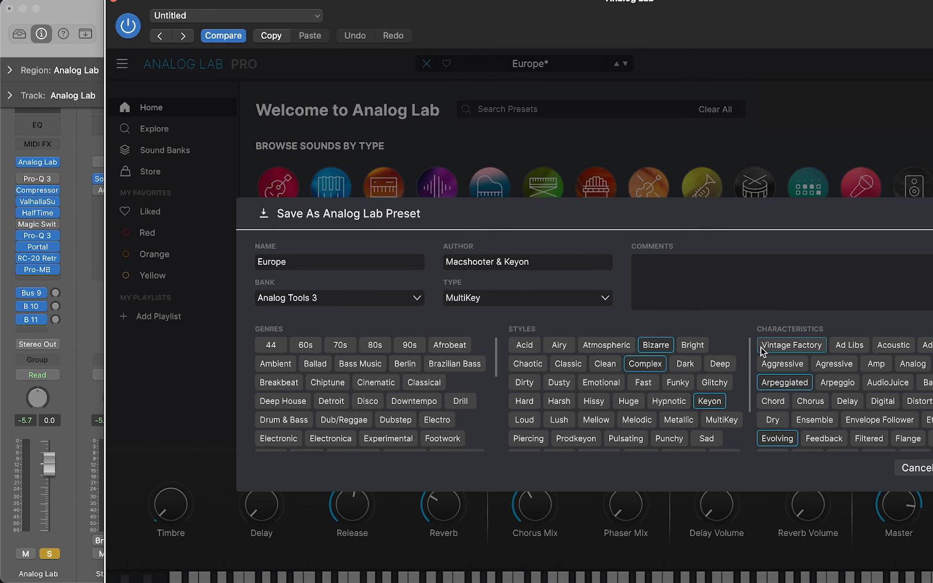
{"action": "left_click", "coordinate": [908, 474]}
{"action": "left_click_drag", "start_coordinate": [136, 12], "coordinate": [138, 26]}
{"action": "left_click", "coordinate": [115, 14]}
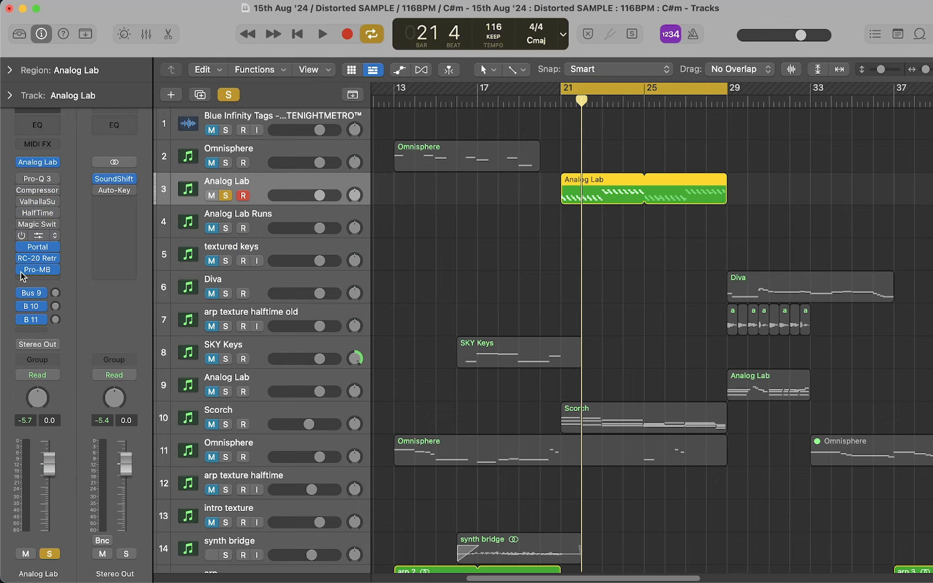
Play the soloed Analog Lab region from bar 21 without its effects and examine its notes in the Piano Roll
{"action": "key", "text": "space"}
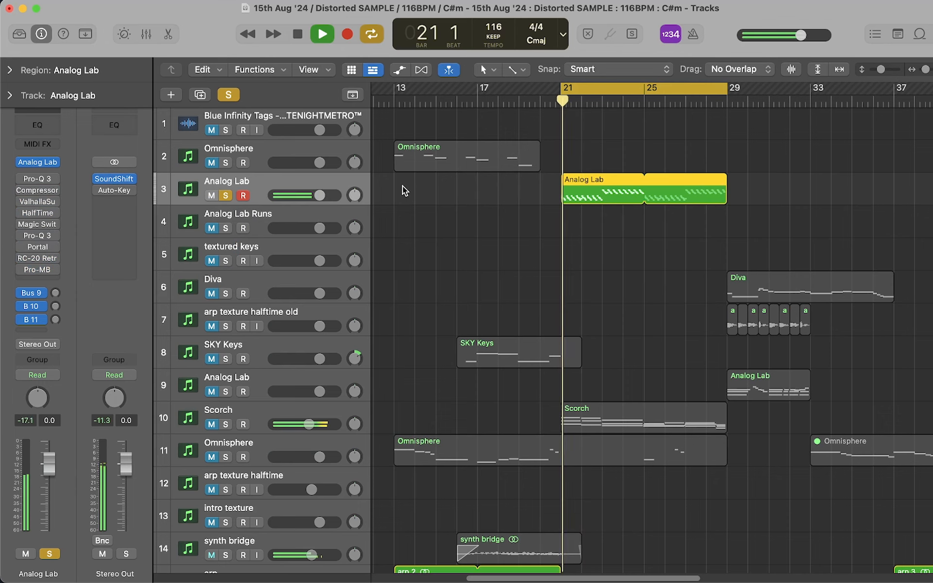
{"action": "double_click", "coordinate": [597, 199]}
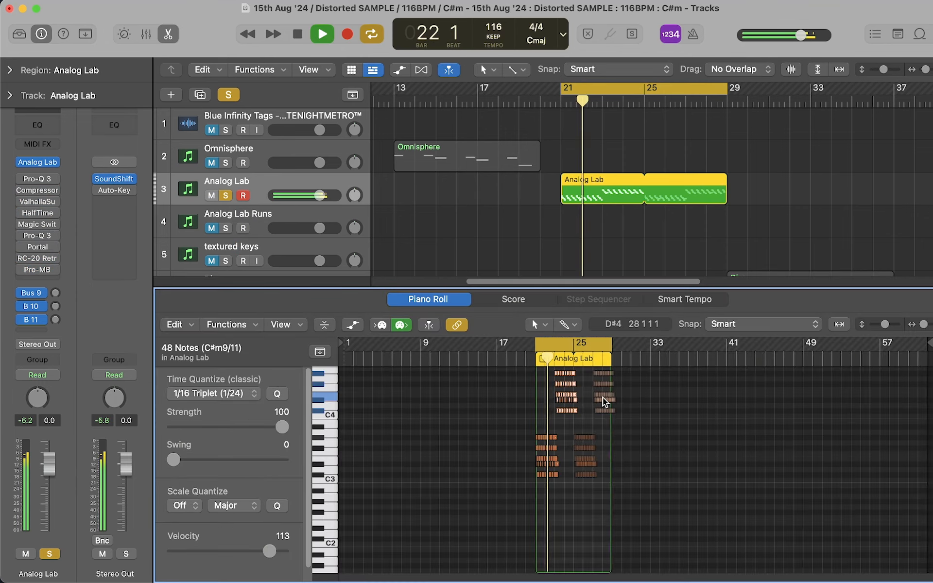
{"action": "key", "text": "z"}
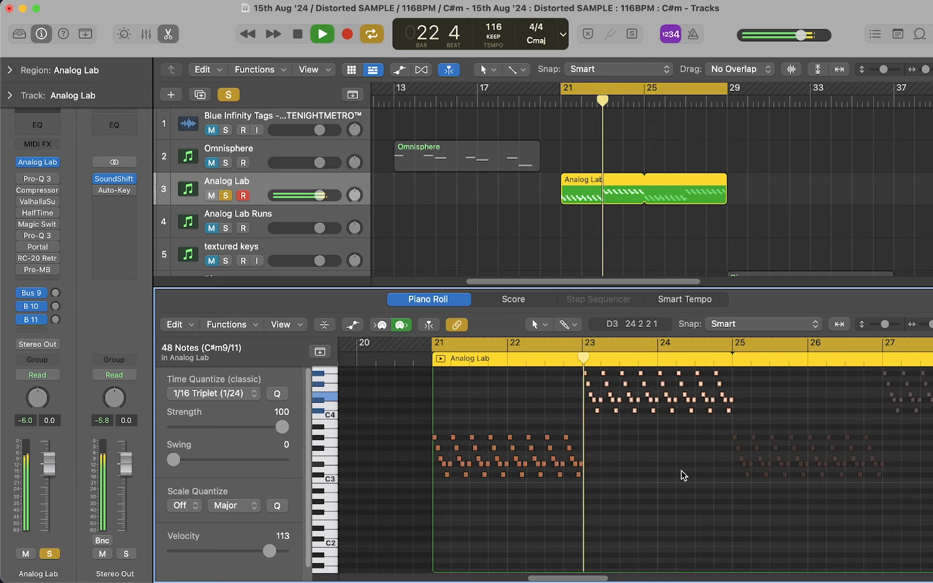
{"action": "scroll", "coordinate": [681, 471], "scroll_direction": "down", "scroll_amount": 1}
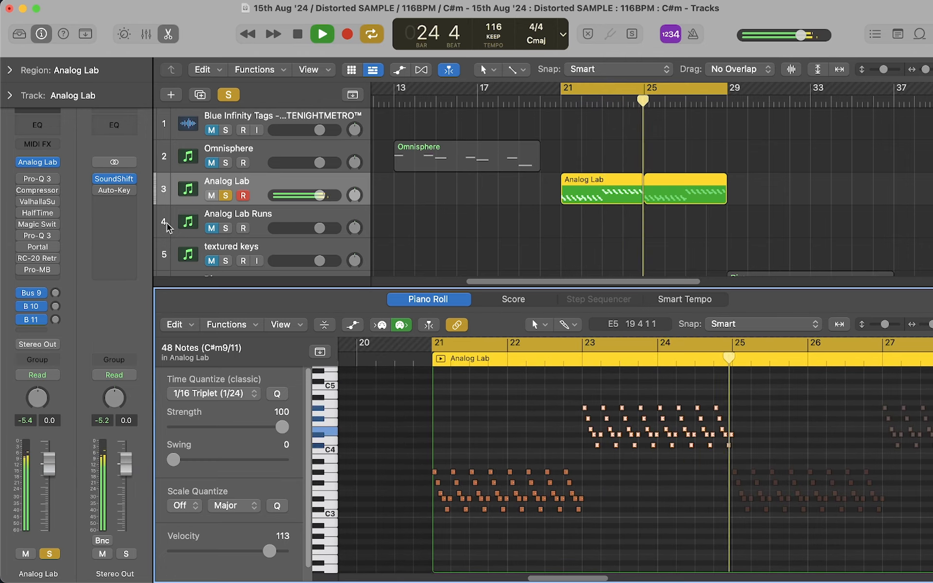
{"action": "key", "text": "space"}
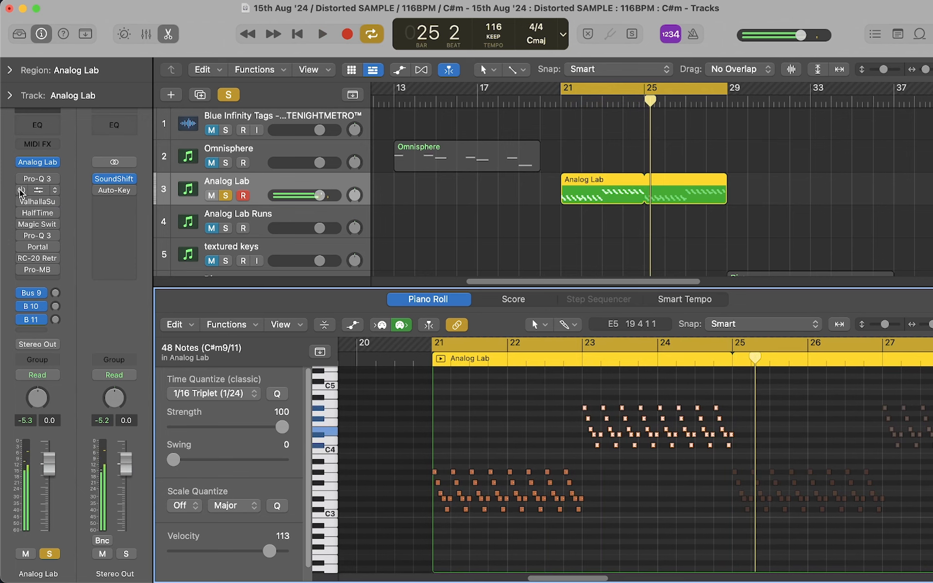
Enable the Compressor and ValhallaSupermassive on the Analog Lab track and review the ValhallaSupermassive settings
{"action": "left_click", "coordinate": [22, 190]}
{"action": "left_click", "coordinate": [41, 199]}
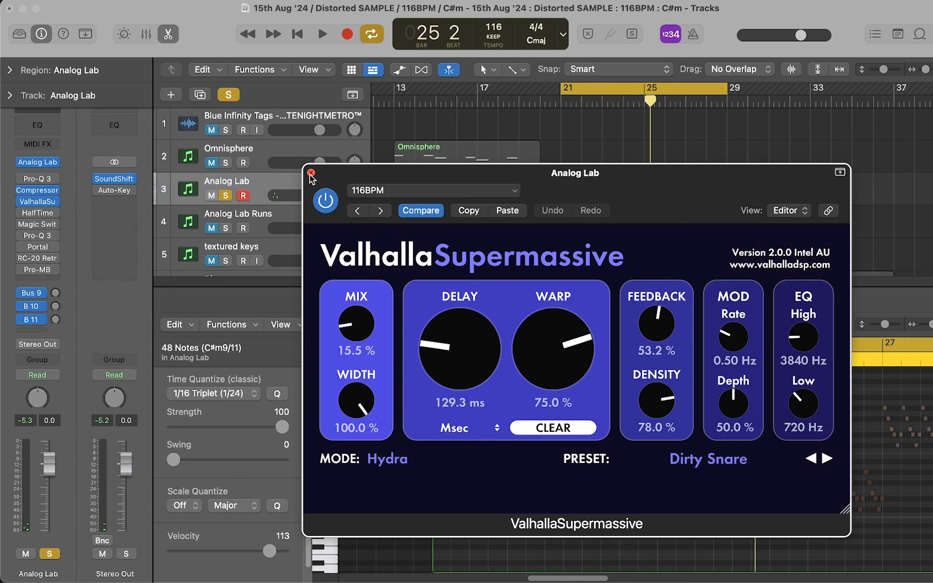
{"action": "left_click", "coordinate": [311, 173]}
Enable HalfTime on the Analog Lab track and review its settings while auditioning the loop
{"action": "left_click", "coordinate": [38, 215]}
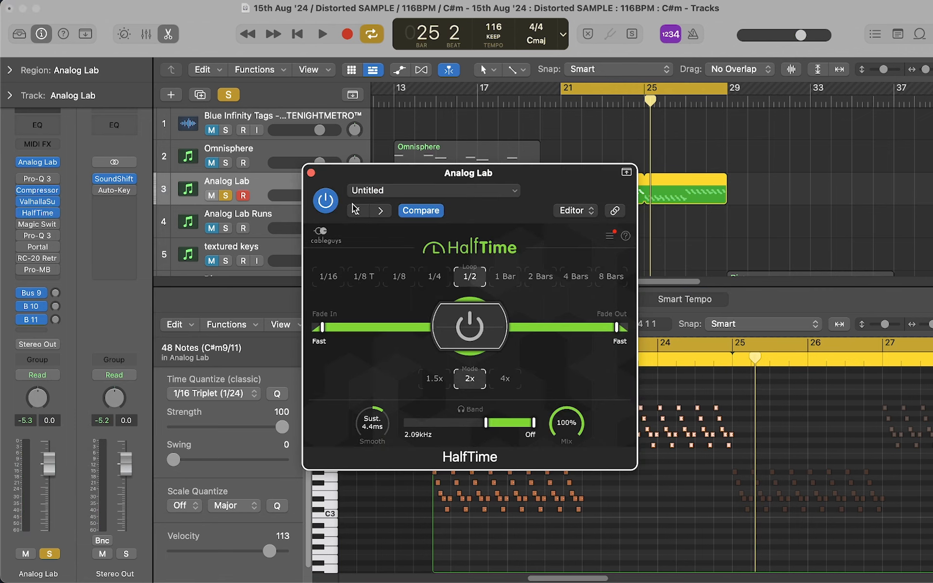
{"action": "key", "text": "space"}
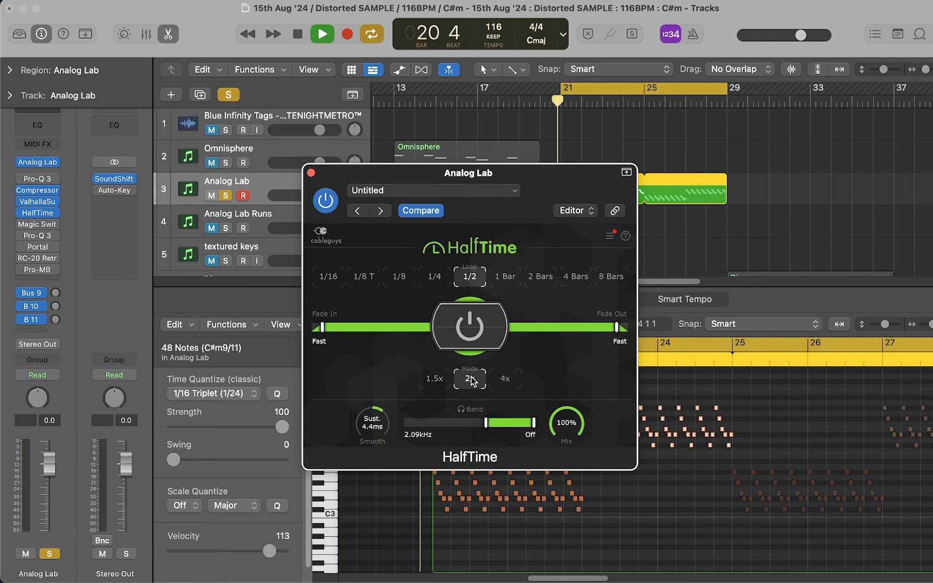
{"action": "left_click", "coordinate": [312, 173]}
{"action": "key", "text": "space"}
Audition the Analog Lab loop with the second Pro-Q 3 and Portal enabled, reviewing the EQ curve and Portal settings
{"action": "left_click", "coordinate": [38, 236]}
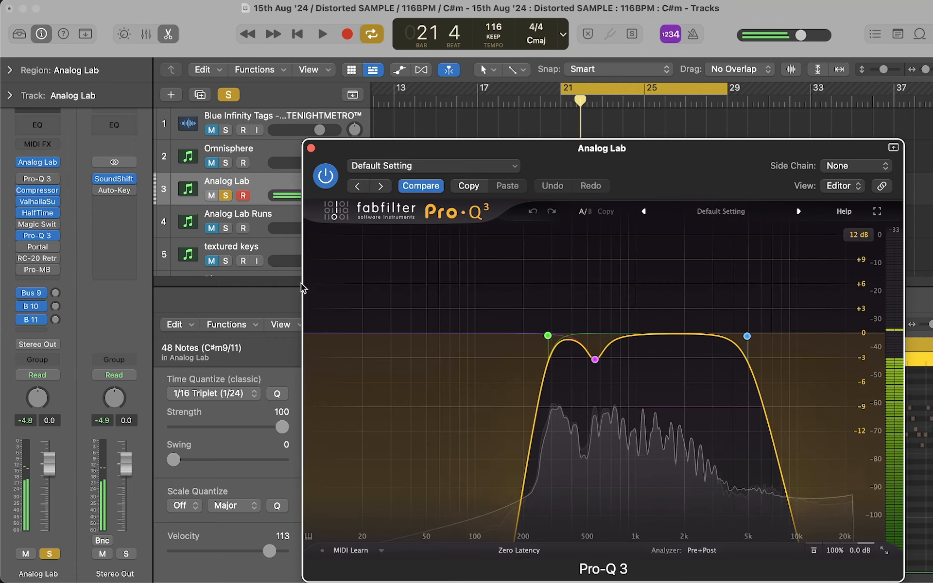
{"action": "key", "text": "space"}
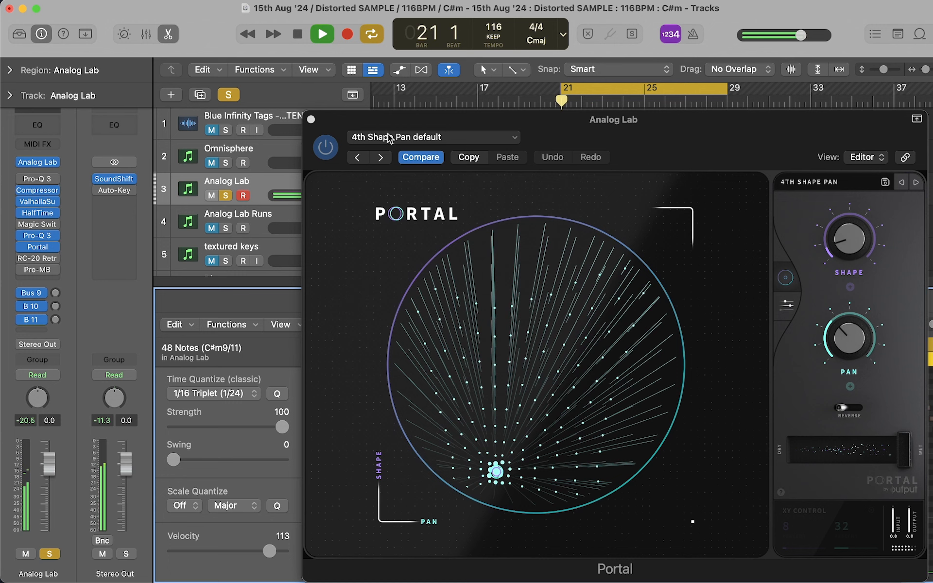
{"action": "key", "text": "space"}
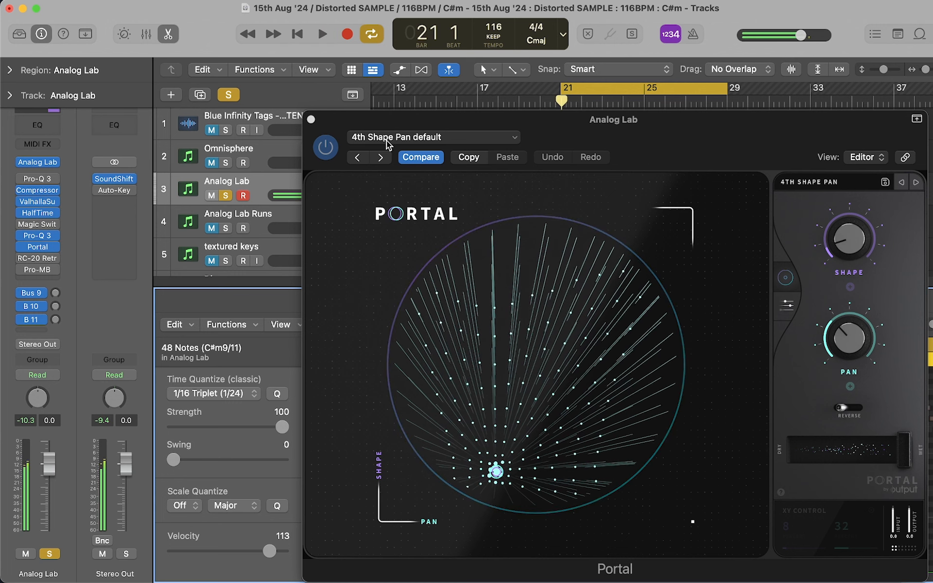
{"action": "left_click", "coordinate": [389, 137]}
{"action": "left_click", "coordinate": [349, 121]}
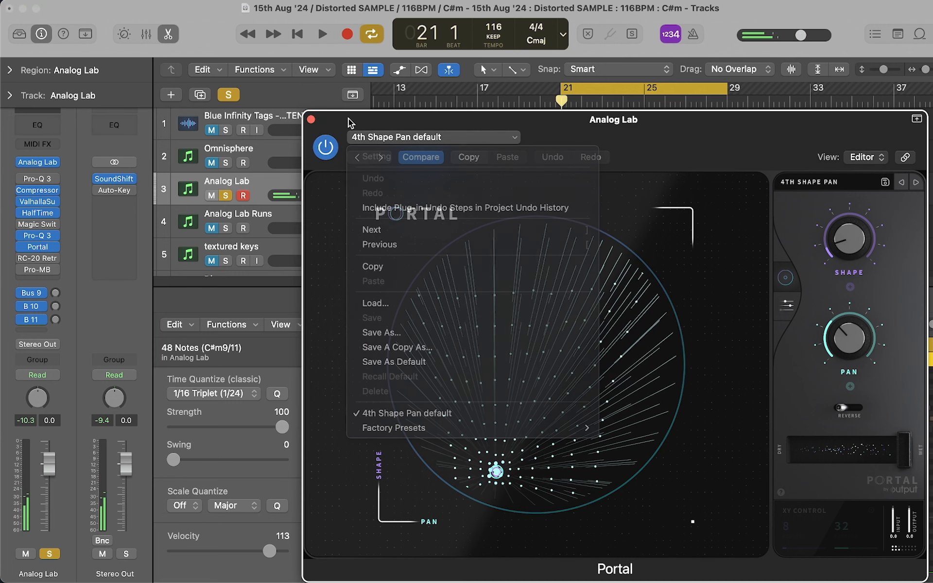
{"action": "left_click", "coordinate": [311, 120]}
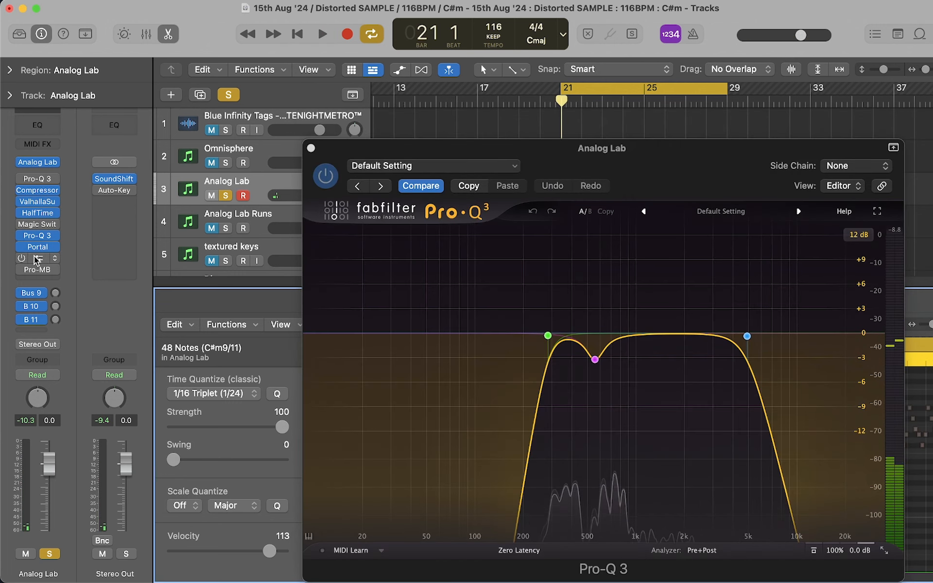
Enable RC-20 Retro Color on the Analog Lab track and review its settings and preset list while auditioning the loop
{"action": "left_click", "coordinate": [38, 259]}
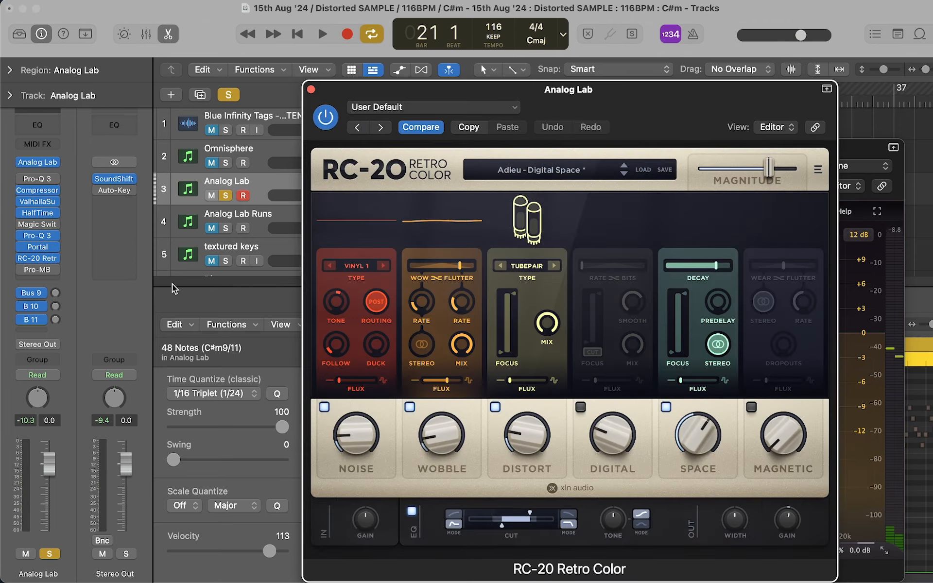
{"action": "left_click", "coordinate": [549, 171]}
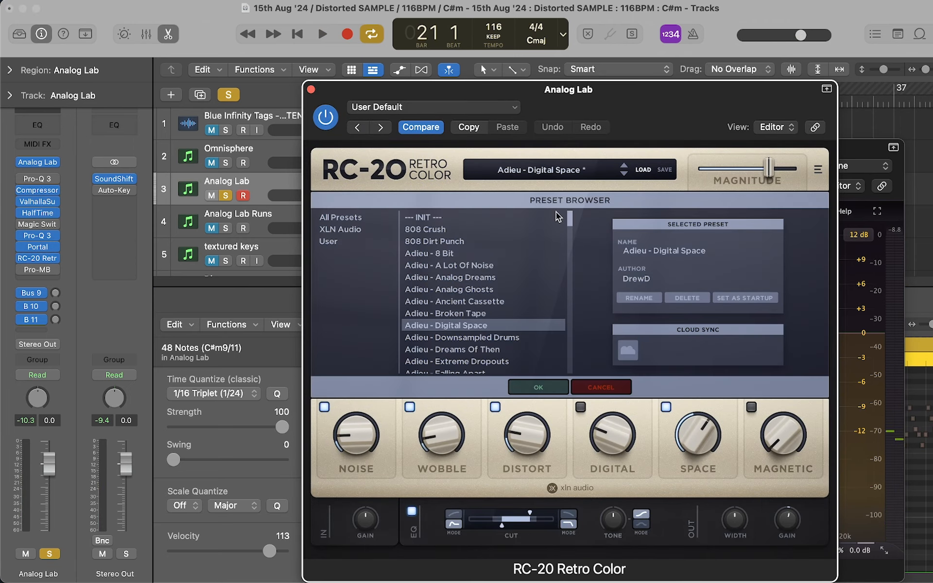
{"action": "key", "text": "space"}
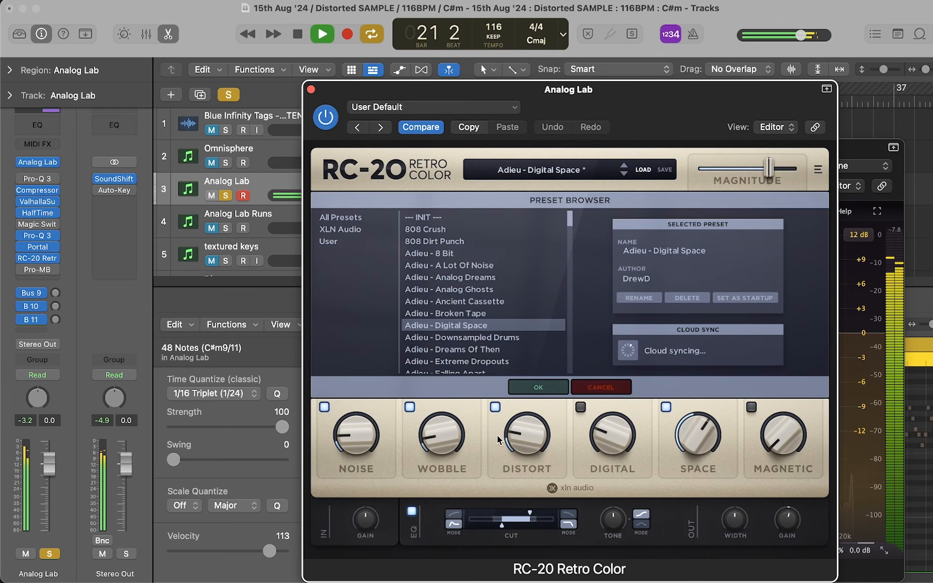
{"action": "left_click", "coordinate": [311, 90]}
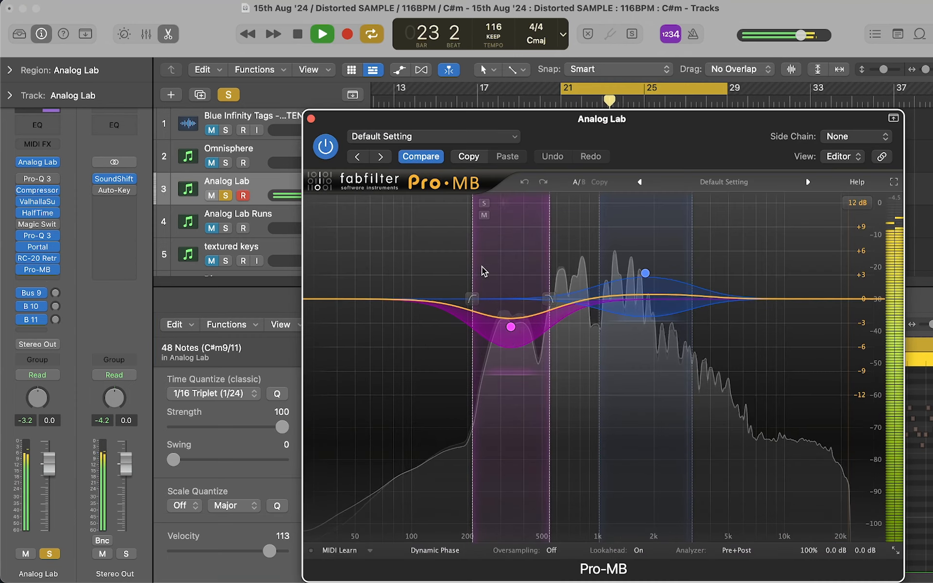
Audition the Analog Lab loop with Pro-MB enabled, close the remaining plugin windows and stop playback
{"action": "left_click", "coordinate": [311, 118]}
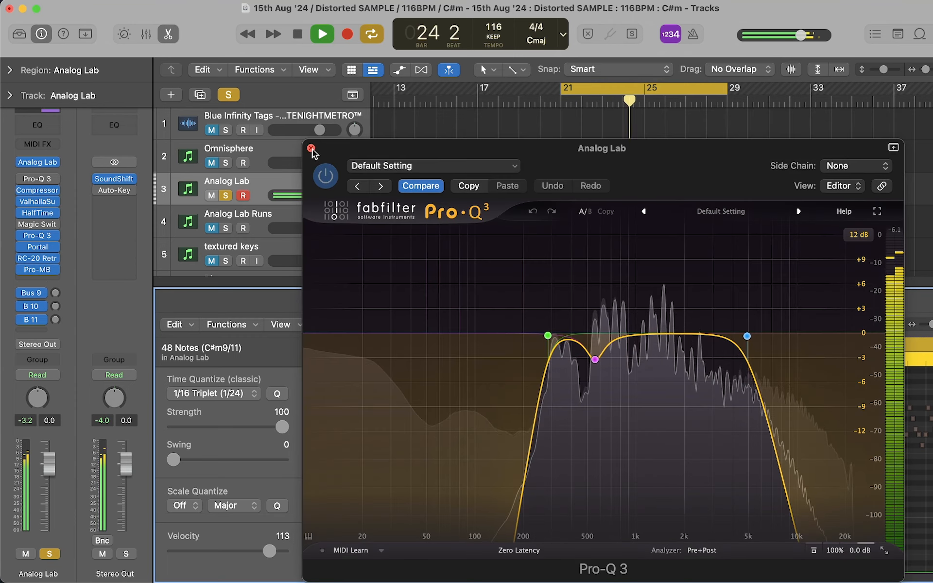
{"action": "left_click", "coordinate": [313, 149]}
{"action": "key", "text": "space"}
Mute the Analog Lab track with its solo off and hide the Piano Roll to return to the full arrangement
{"action": "key", "text": "super+Left"}
{"action": "key", "text": "super+Left"}
{"action": "key", "text": "super+Left"}
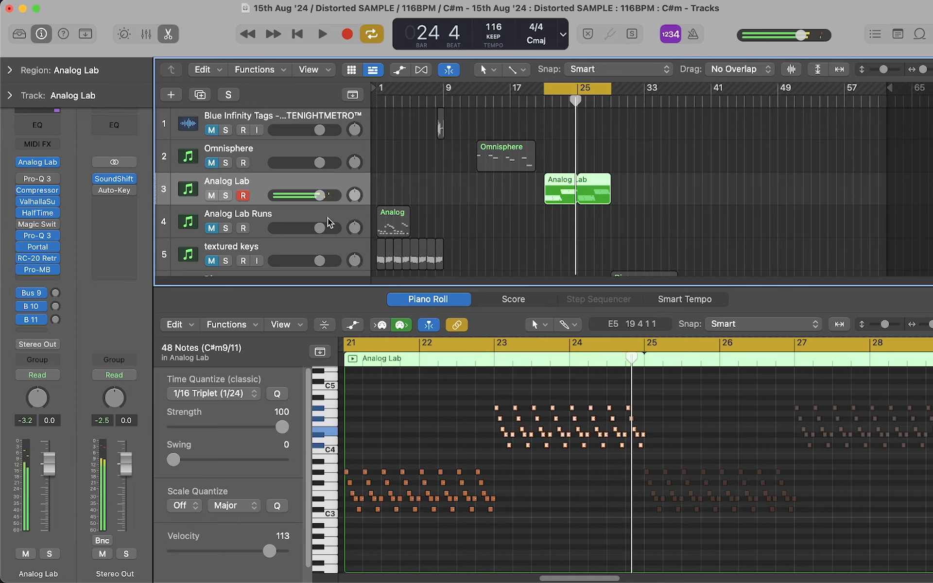
{"action": "left_click", "coordinate": [211, 195]}
{"action": "key", "text": "p"}
{"action": "scroll", "coordinate": [533, 204], "scroll_direction": "down", "scroll_amount": 8}
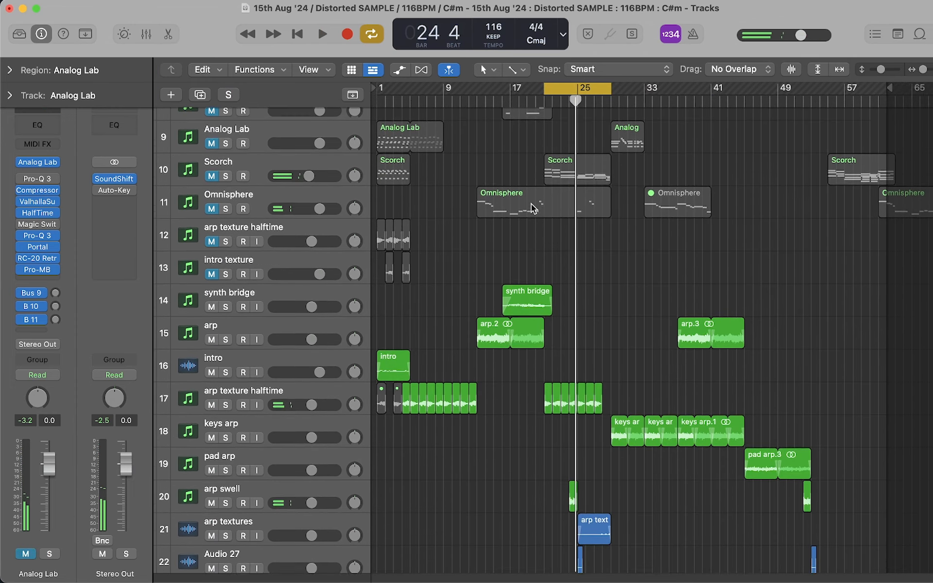
Set the cycle range over the SKY Keys region starting at bar 16 and select the SKY Keys track
{"action": "key", "text": "super+Right"}
{"action": "key", "text": "super+Right"}
{"action": "key", "text": "super+Right"}
{"action": "scroll", "coordinate": [532, 203], "scroll_direction": "left", "scroll_amount": 8}
{"action": "key", "text": "super+Left"}
{"action": "key", "text": "super+Left"}
{"action": "key", "text": "super+Left"}
{"action": "scroll", "coordinate": [588, 226], "scroll_direction": "up", "scroll_amount": 1}
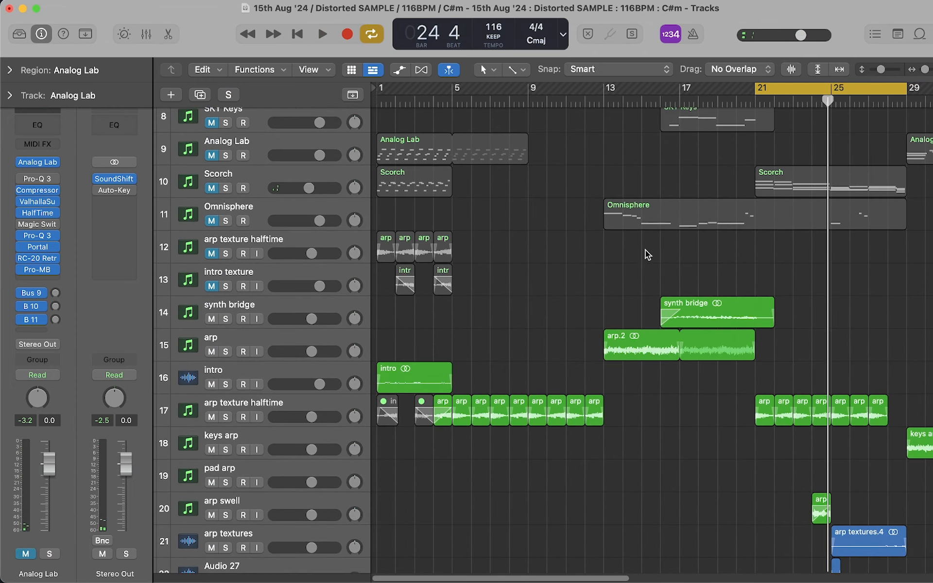
{"action": "scroll", "coordinate": [653, 145], "scroll_direction": "up", "scroll_amount": 2}
{"action": "left_click_drag", "start_coordinate": [660, 93], "coordinate": [762, 91]}
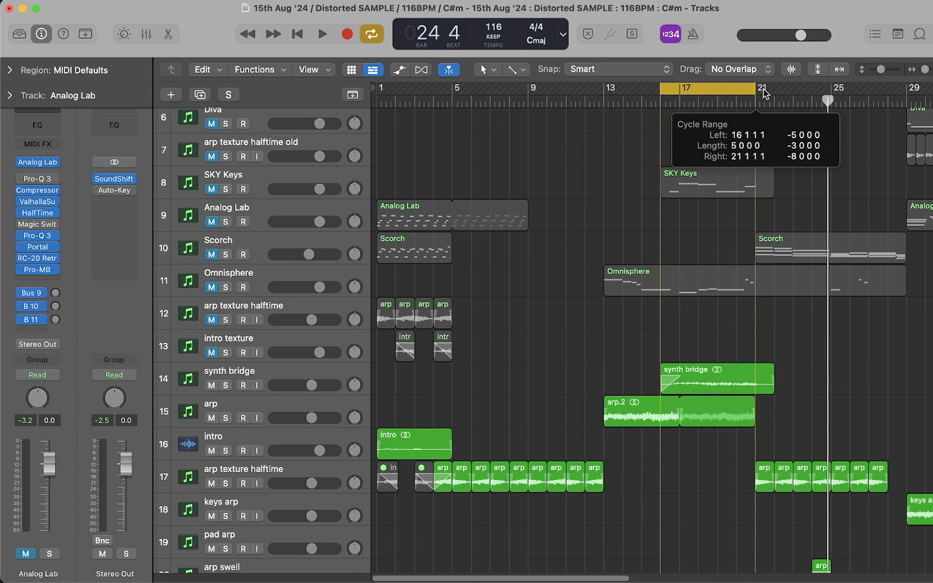
{"action": "left_click", "coordinate": [317, 180]}
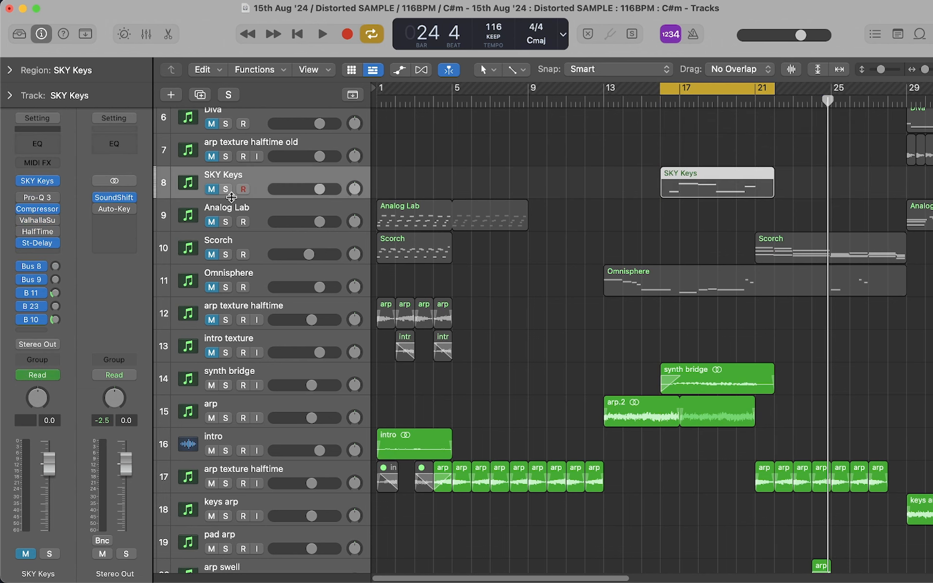
Open the S.K.Y. Keys instrument and review the Budding Swell preset, its settings and the surrounding preset list
{"action": "left_click", "coordinate": [44, 181]}
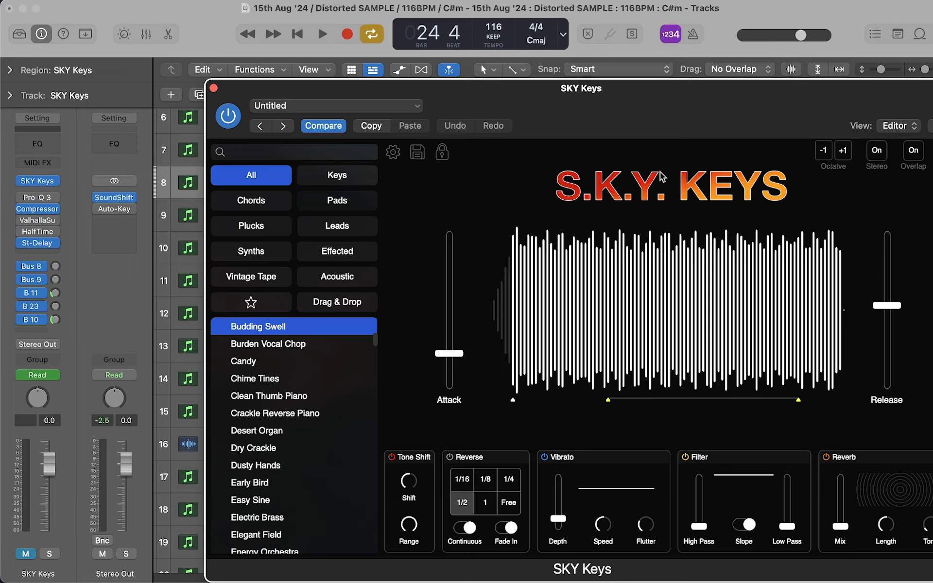
{"action": "scroll", "coordinate": [334, 386], "scroll_direction": "down", "scroll_amount": 15}
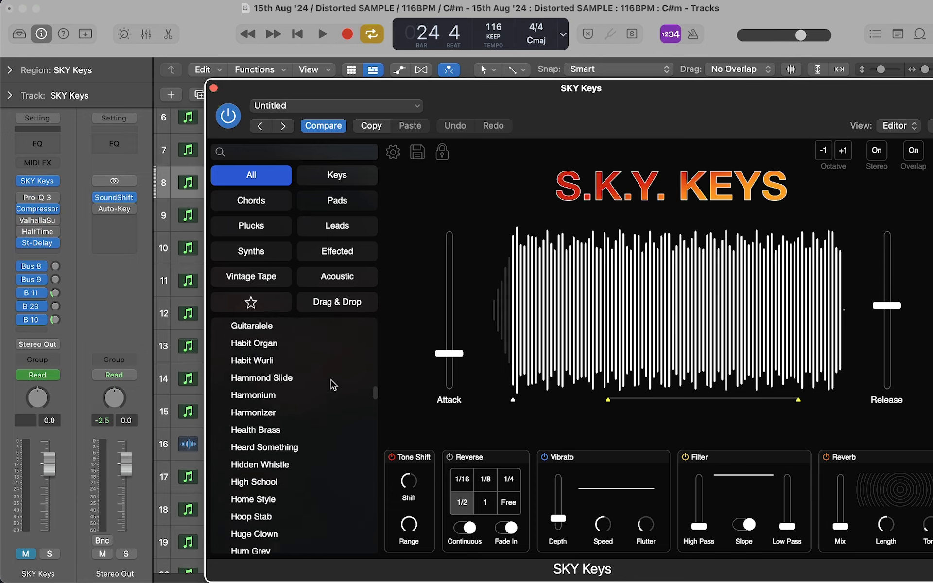
{"action": "scroll", "coordinate": [333, 386], "scroll_direction": "up", "scroll_amount": 20}
{"action": "scroll", "coordinate": [334, 385], "scroll_direction": "down", "scroll_amount": 3}
{"action": "scroll", "coordinate": [333, 386], "scroll_direction": "up", "scroll_amount": 3}
{"action": "left_click", "coordinate": [333, 388]}
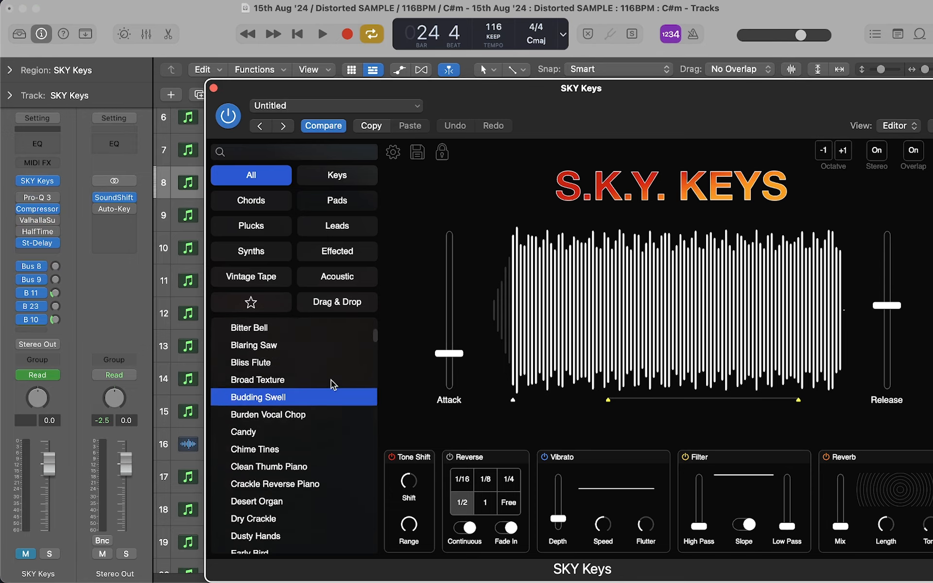
{"action": "scroll", "coordinate": [334, 385], "scroll_direction": "up", "scroll_amount": 3}
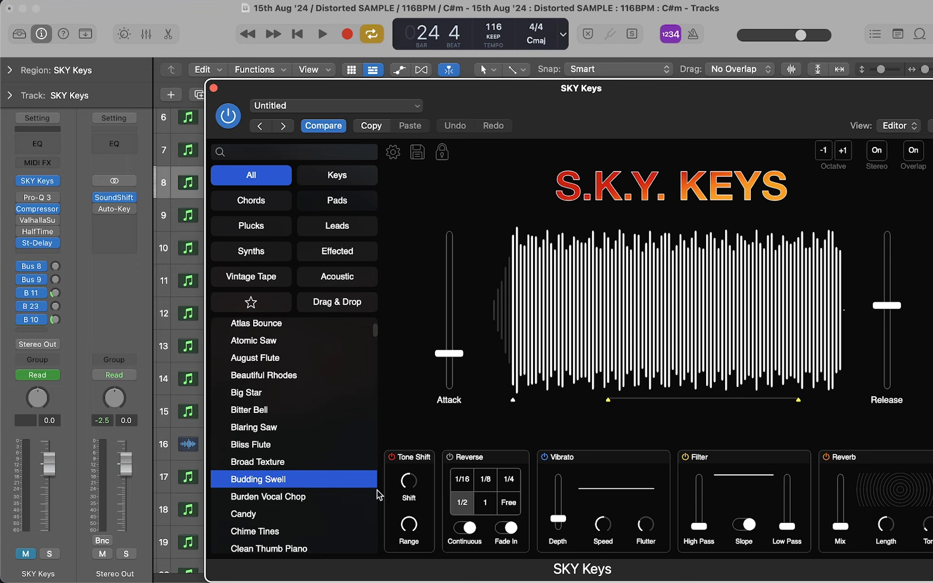
{"action": "left_click_drag", "start_coordinate": [441, 97], "coordinate": [571, 264]}
{"action": "right_click", "coordinate": [693, 180]}
{"action": "left_click", "coordinate": [702, 188]}
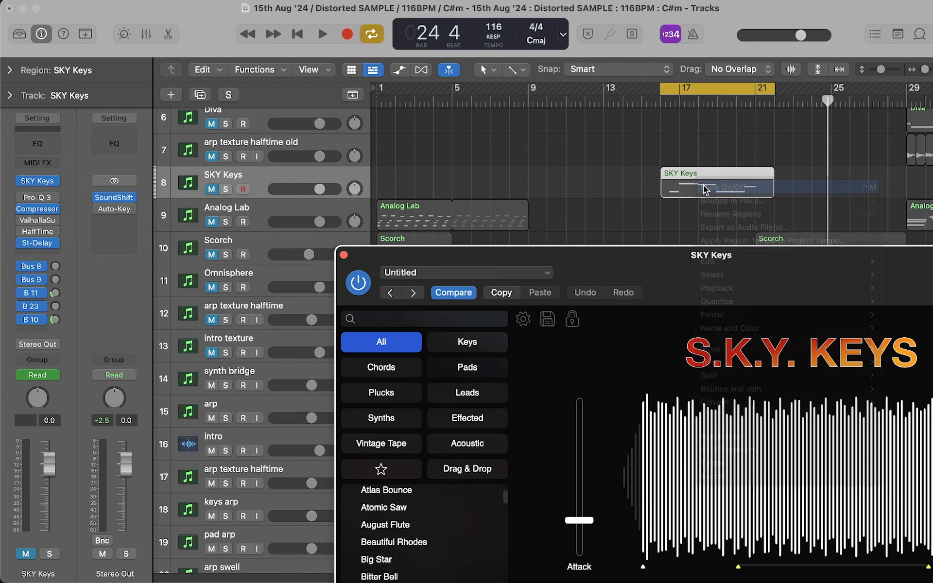
{"action": "right_click", "coordinate": [700, 185]}
{"action": "left_click", "coordinate": [703, 192]}
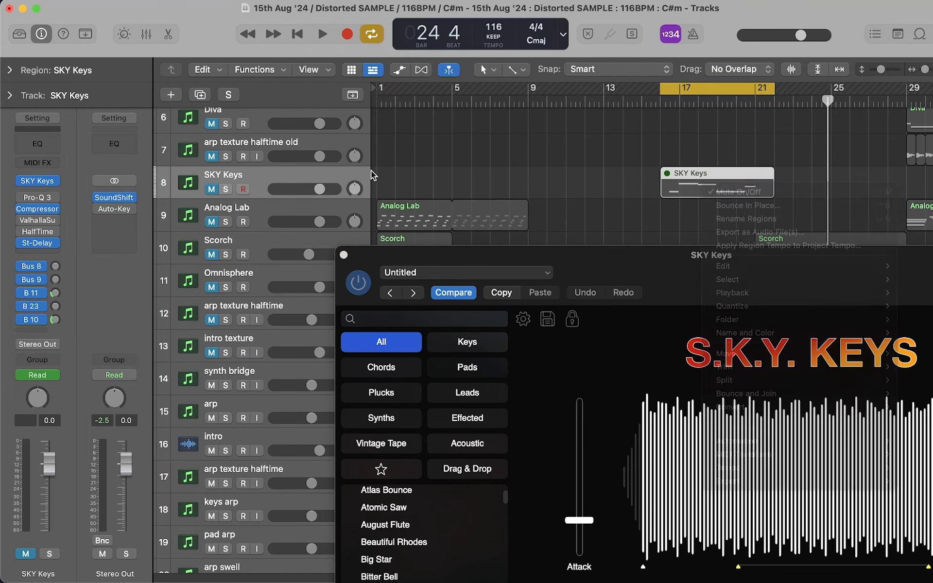
Solo the SKY Keys track, play its region from bar 16 and examine its notes in the Piano Roll
{"action": "left_click", "coordinate": [226, 189]}
{"action": "left_click", "coordinate": [343, 255]}
{"action": "double_click", "coordinate": [700, 185]}
{"action": "key", "text": "space"}
{"action": "scroll", "coordinate": [610, 495], "scroll_direction": "left", "scroll_amount": 3}
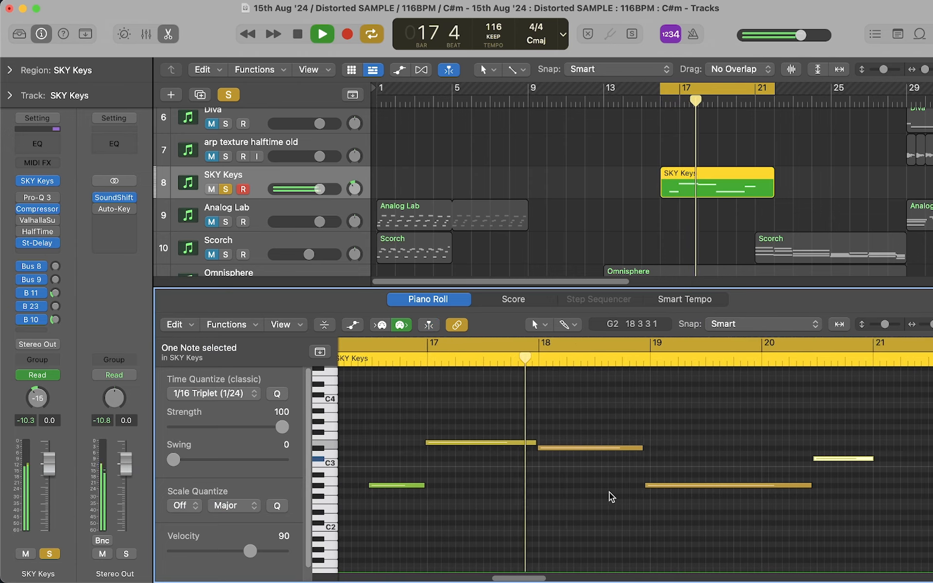
{"action": "scroll", "coordinate": [610, 496], "scroll_direction": "right", "scroll_amount": 1}
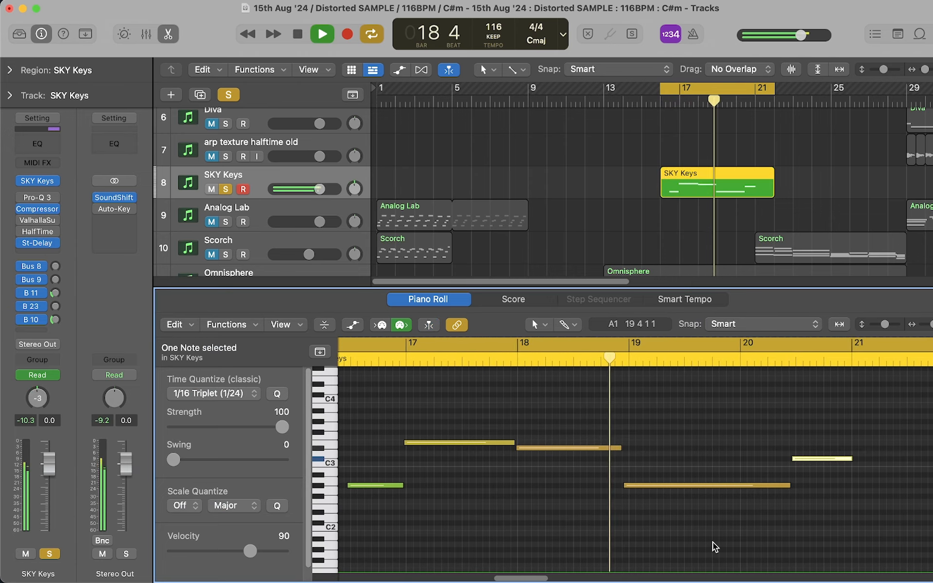
{"action": "scroll", "coordinate": [711, 542], "scroll_direction": "right", "scroll_amount": 3}
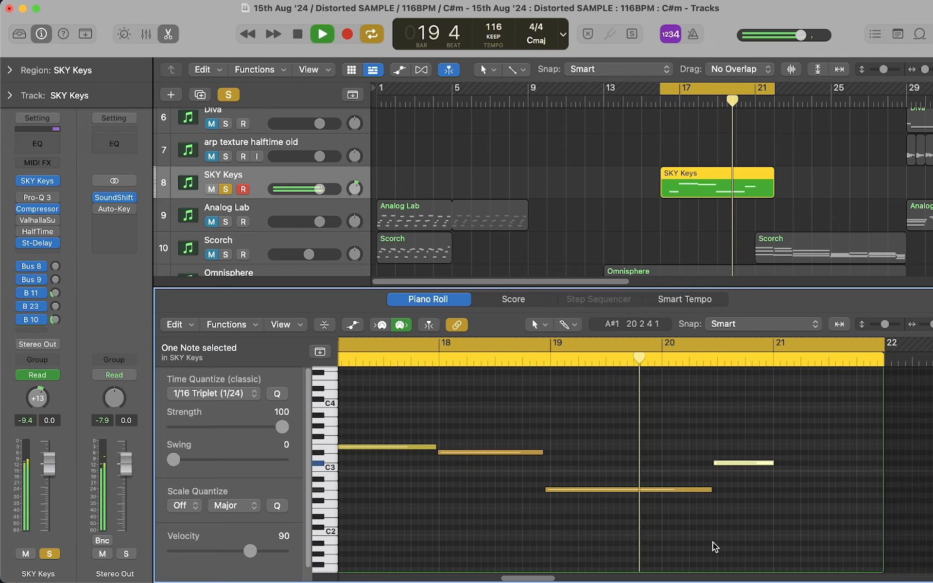
{"action": "key", "text": "super+Left"}
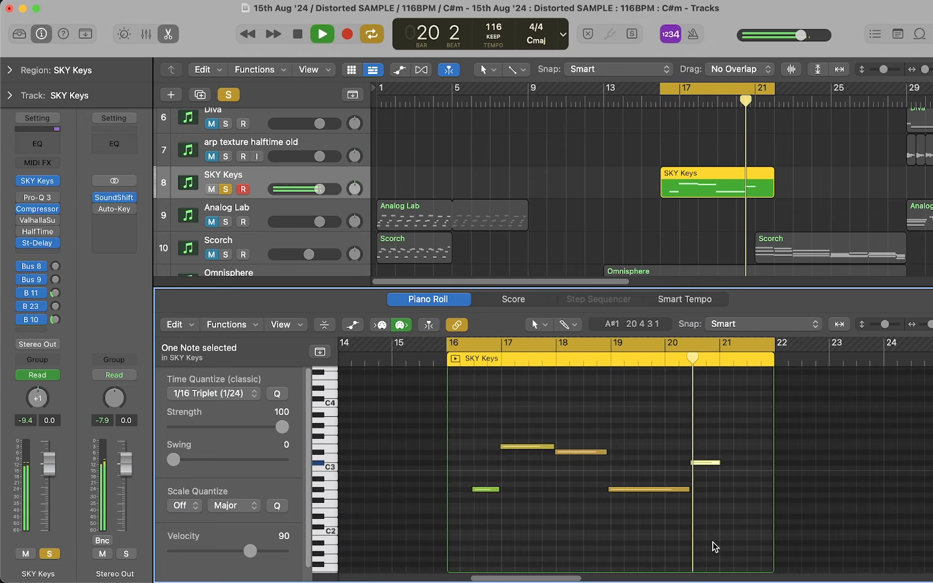
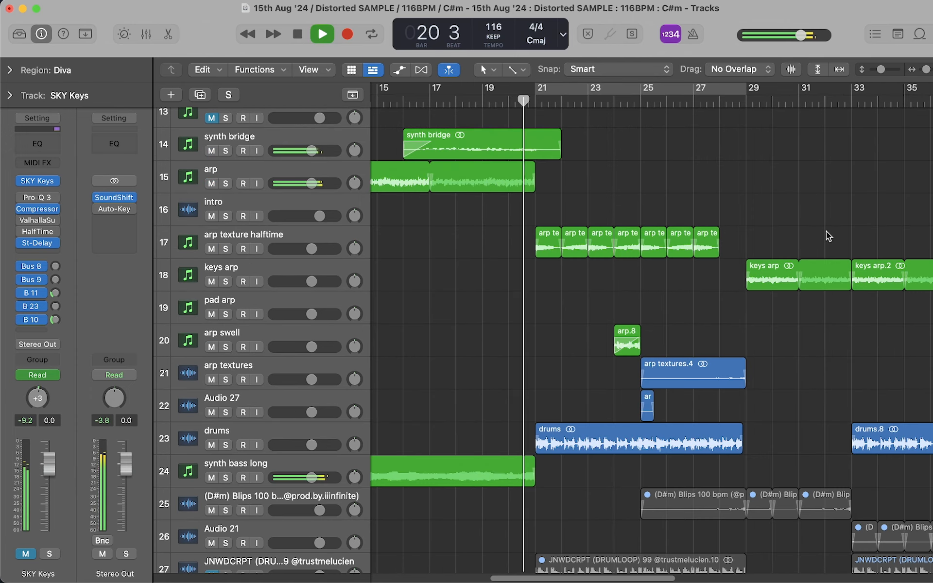
Audition the section from bar 21 to bar 29 in cycle mode, examining the arp texture, arp swell, drums and blips regions
{"action": "key", "text": "c"}
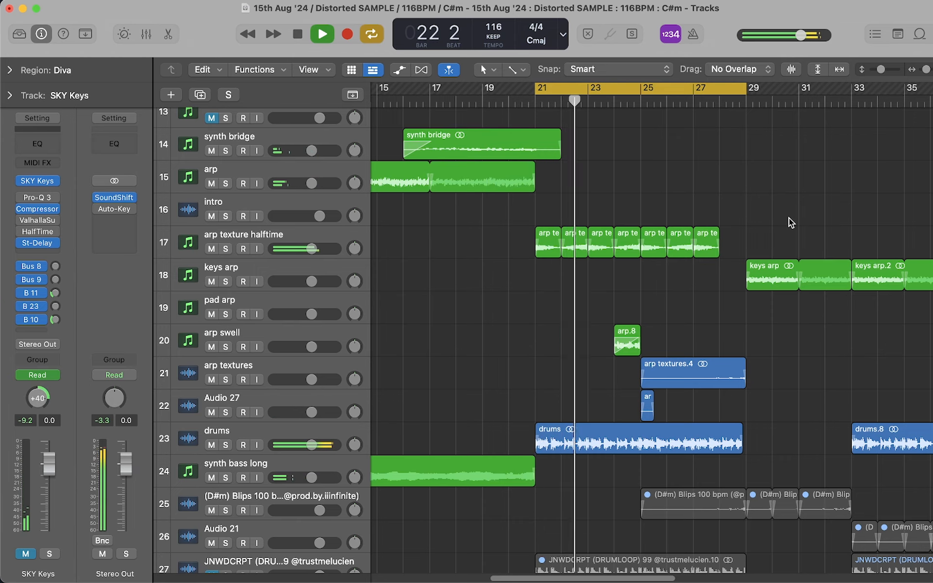
{"action": "key", "text": "super+Right"}
{"action": "key", "text": "super+Right"}
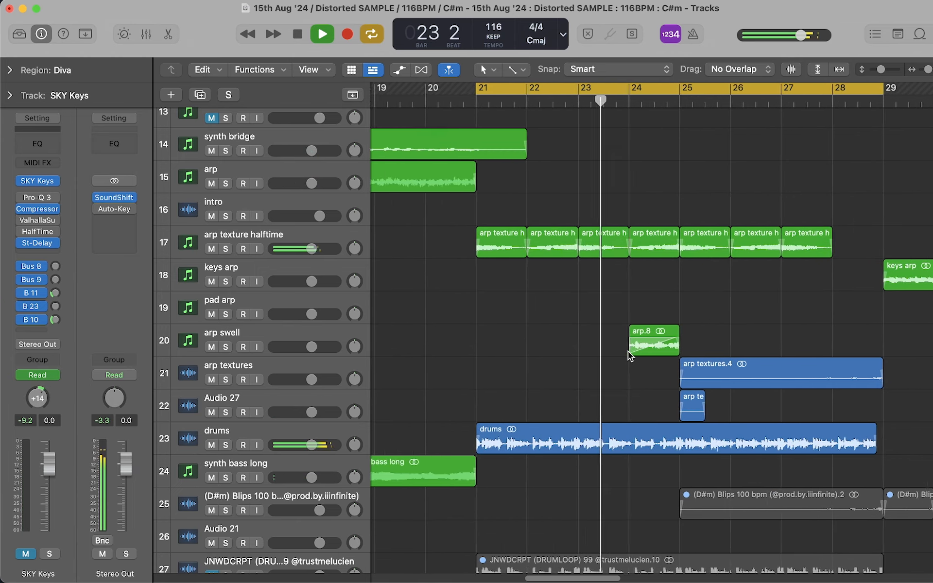
{"action": "scroll", "coordinate": [628, 351], "scroll_direction": "right", "scroll_amount": 3}
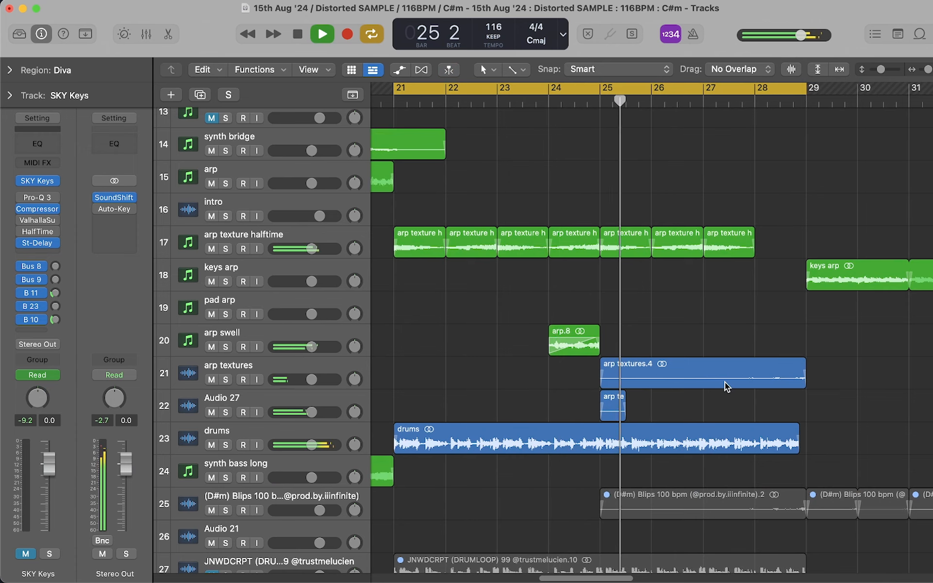
{"action": "scroll", "coordinate": [861, 394], "scroll_direction": "right", "scroll_amount": 2}
{"action": "key", "text": "super+Left"}
{"action": "key", "text": "super+Left"}
{"action": "key", "text": "super+Left"}
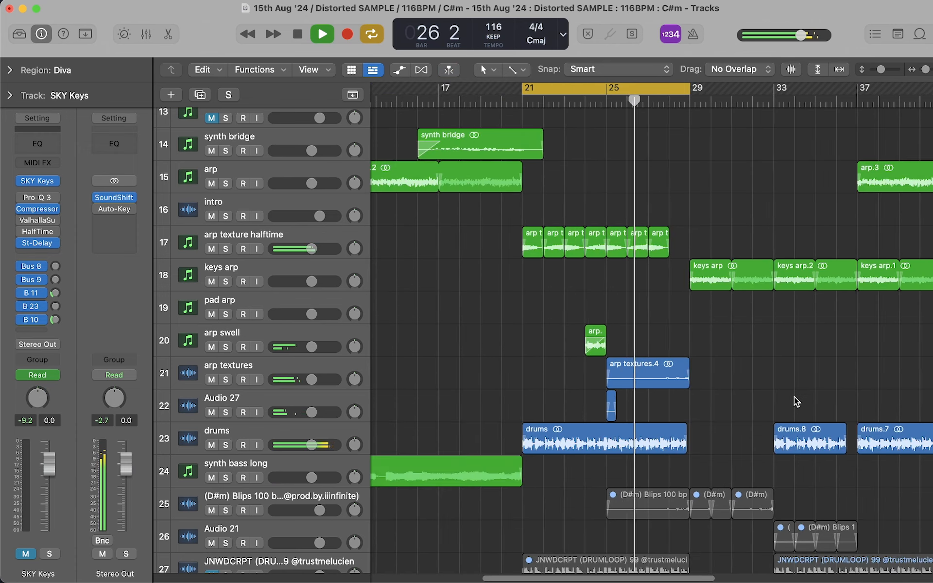
{"action": "key", "text": "super+Right"}
{"action": "key", "text": "super+Right"}
{"action": "key", "text": "super+Right"}
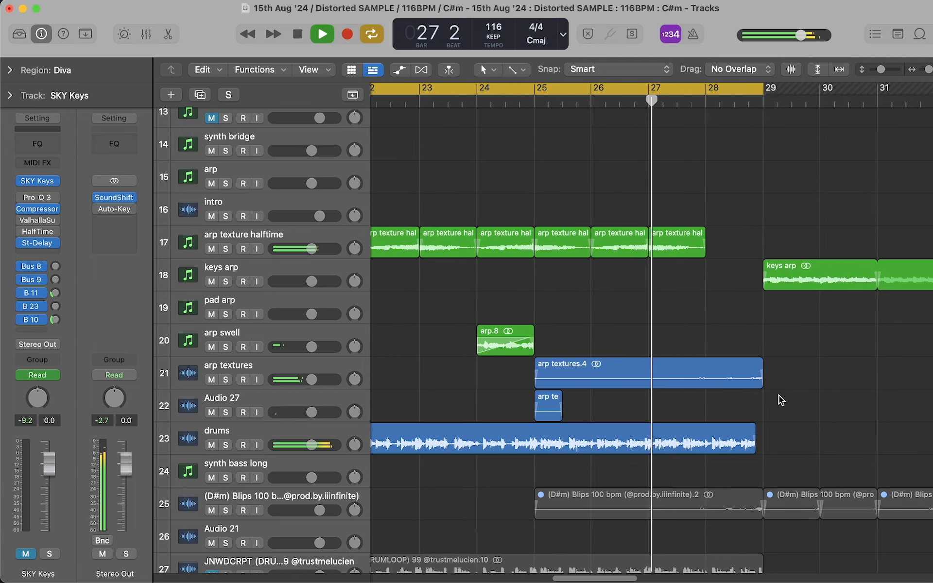
{"action": "key", "text": "super+Right"}
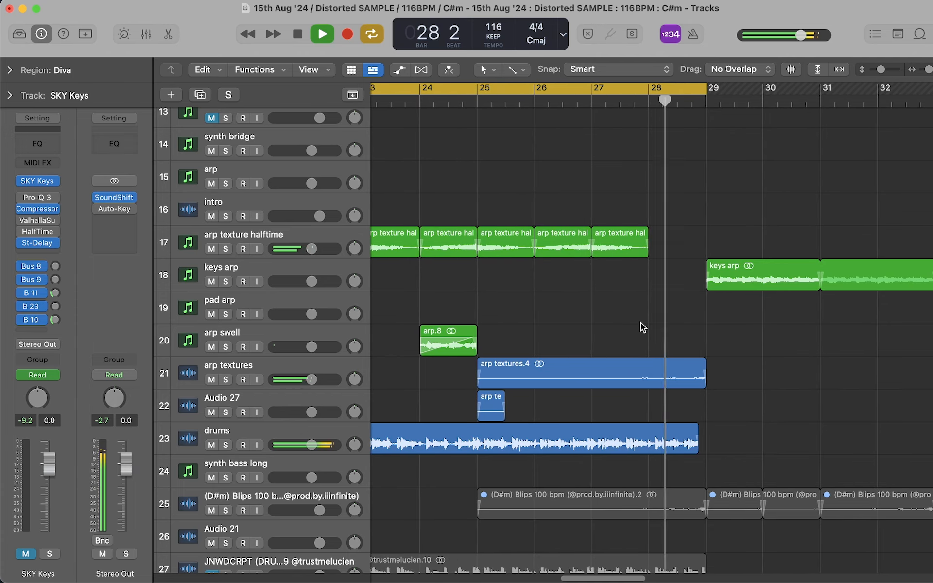
{"action": "key", "text": "space"}
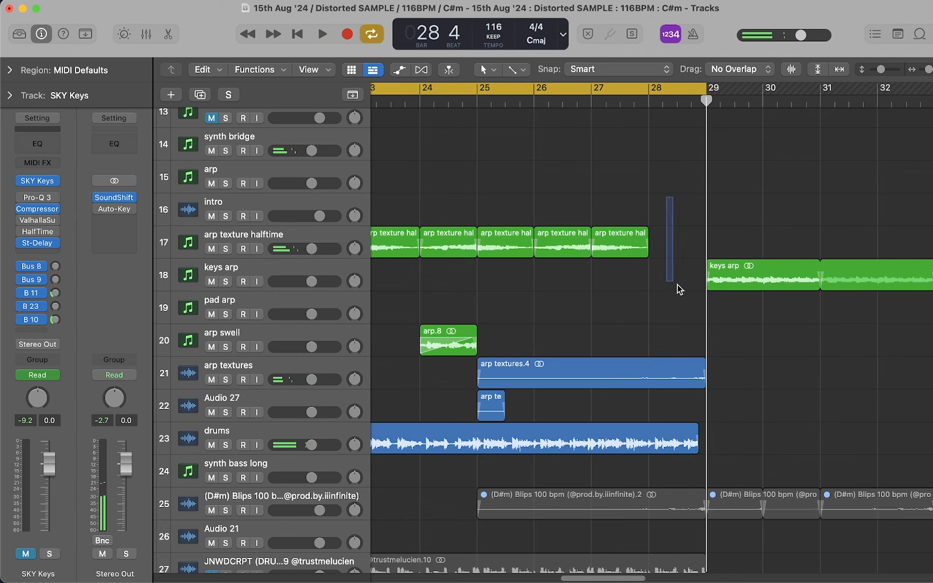
Turn off cycle mode and place the playhead at bar 27
{"action": "key", "text": "super+Left"}
{"action": "key", "text": "super+Left"}
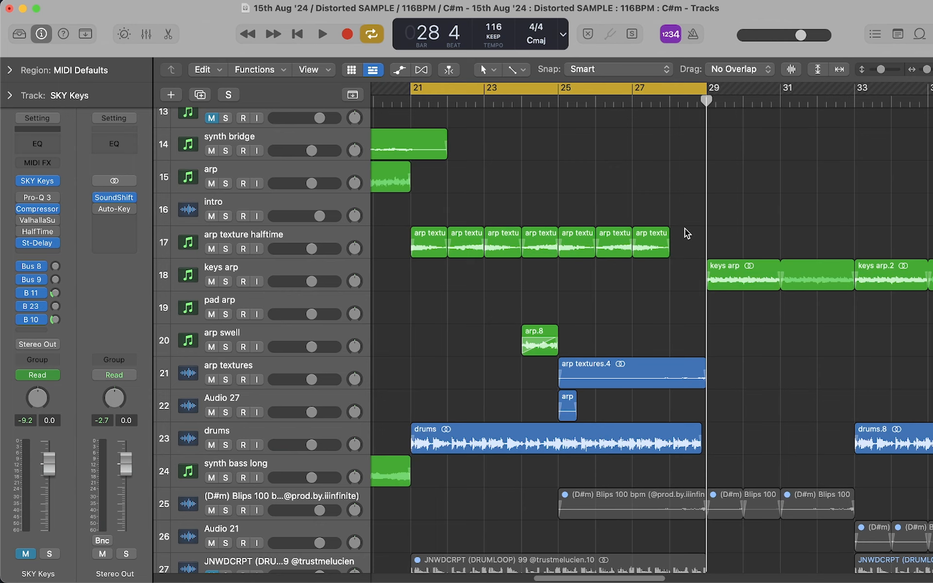
{"action": "key", "text": "c"}
{"action": "key", "text": "super+Left"}
{"action": "key", "text": "super+Left"}
{"action": "key", "text": "super+Left"}
{"action": "left_click", "coordinate": [682, 99]}
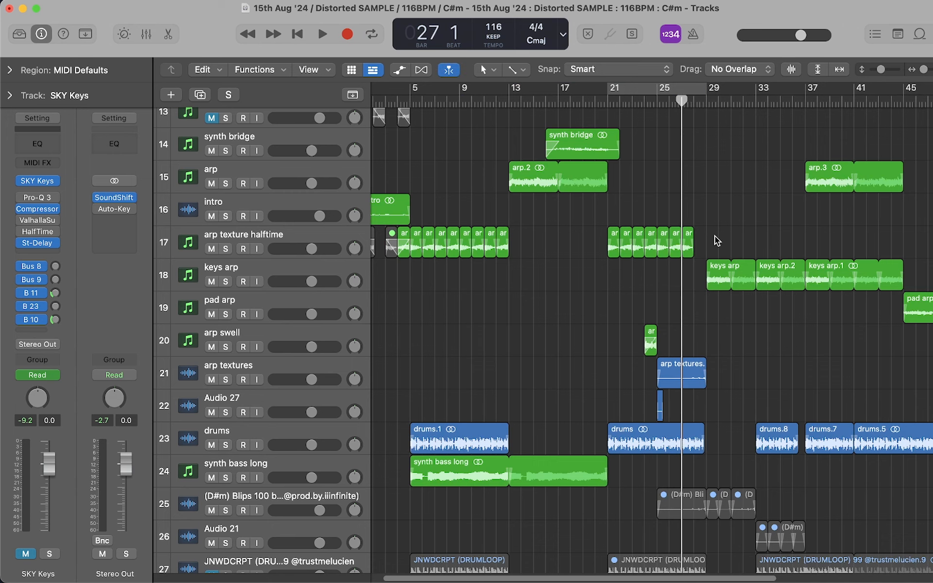
Select the arp texture halftime regions from bar 21 together with the keys arp region at bar 29
{"action": "key", "text": "super+Right"}
{"action": "key", "text": "super+Right"}
{"action": "key", "text": "super+Right"}
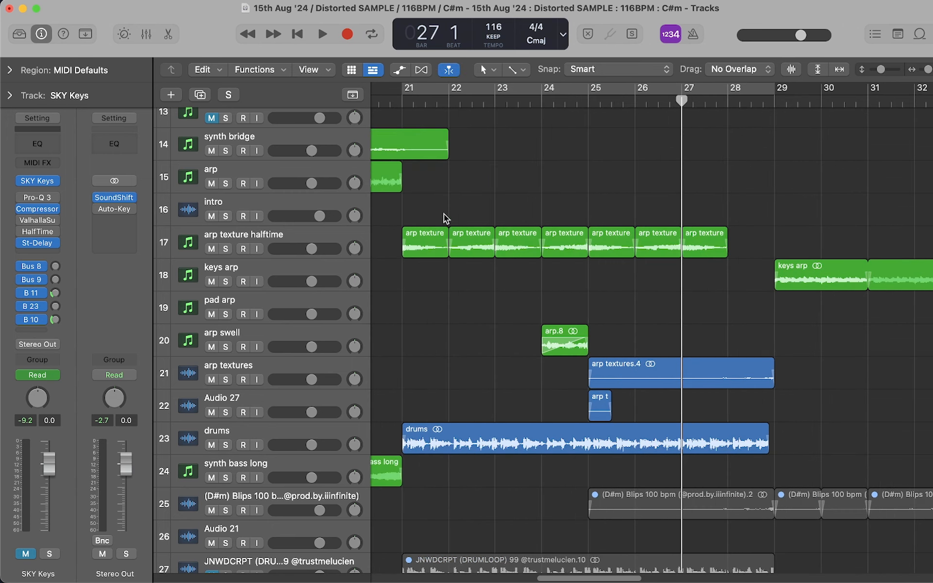
{"action": "left_click_drag", "start_coordinate": [444, 213], "coordinate": [824, 267]}
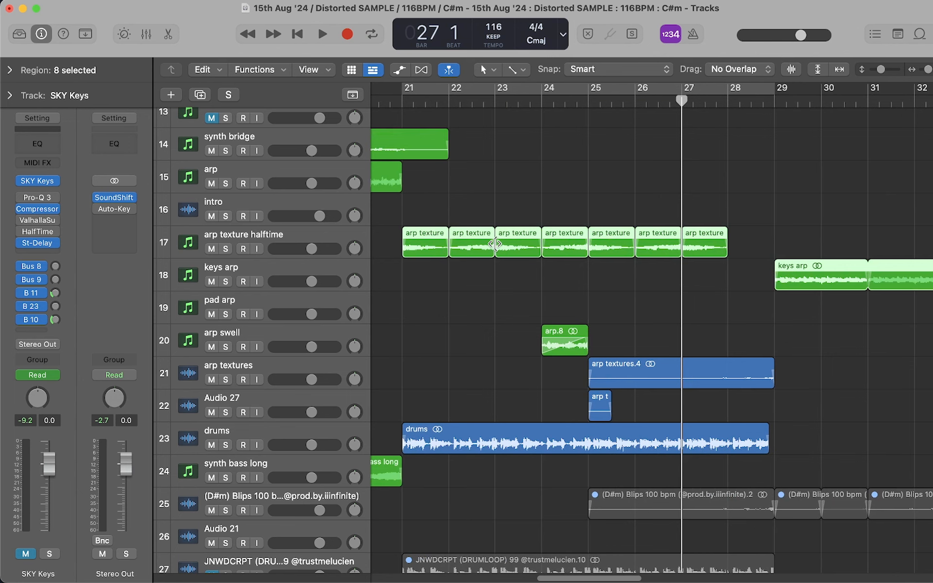
{"action": "scroll", "coordinate": [595, 290], "scroll_direction": "left", "scroll_amount": 2}
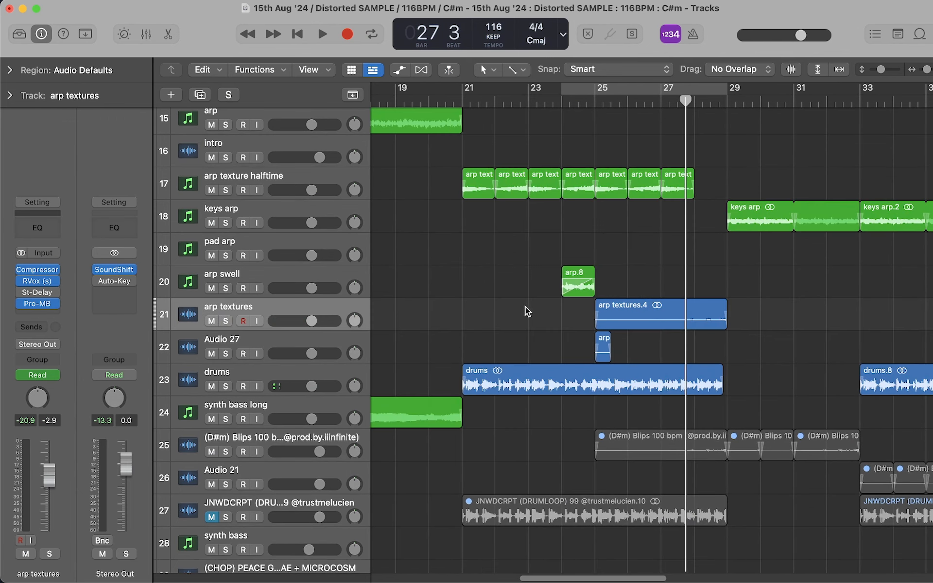
Set the cycle range from bar 21 to bar 30 and turn cycle mode off again
{"action": "left_click_drag", "start_coordinate": [468, 100], "coordinate": [761, 99]}
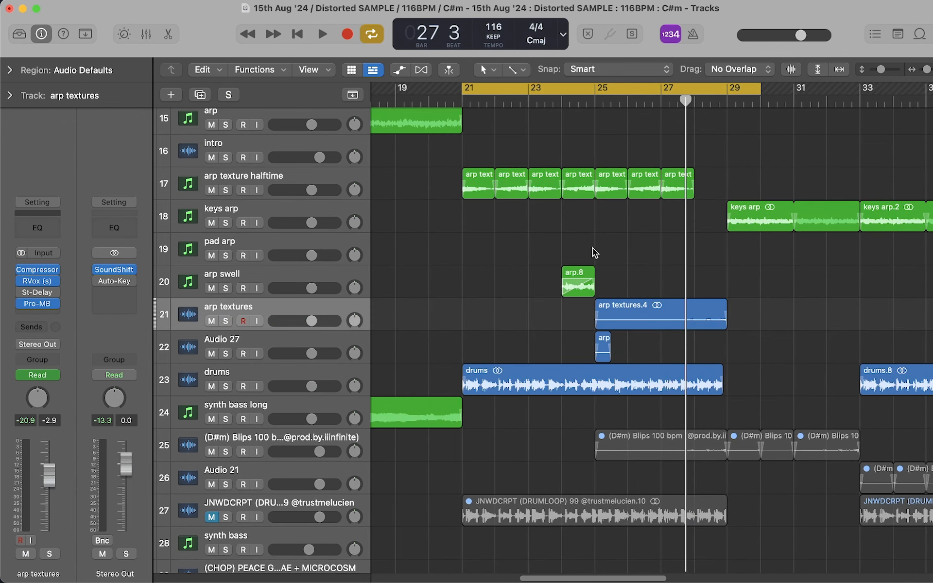
{"action": "key", "text": "c"}
{"action": "scroll", "coordinate": [499, 218], "scroll_direction": "left", "scroll_amount": 5}
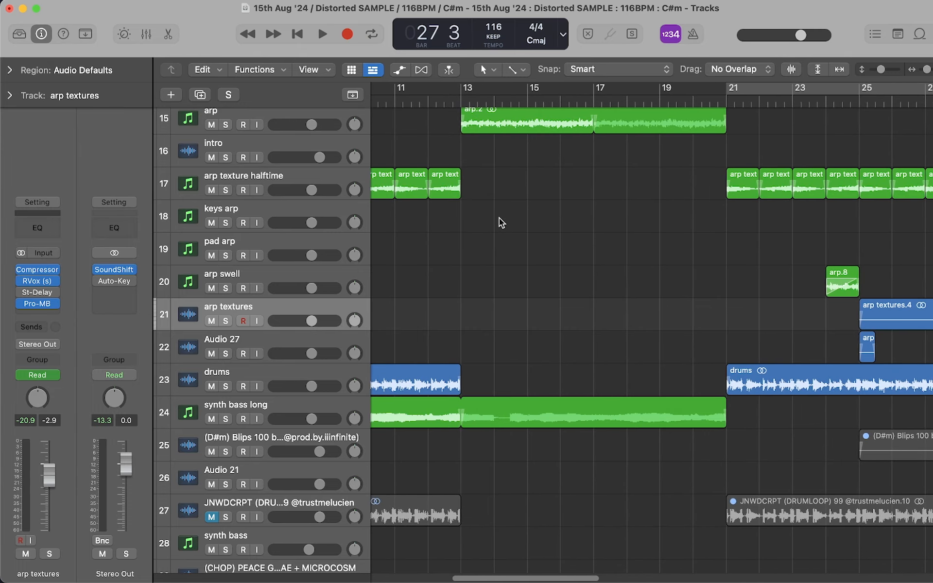
Select the arp texture halftime and drums regions between bars 5 and 13, and the synth bass long region at bar 13
{"action": "scroll", "coordinate": [524, 211], "scroll_direction": "down", "scroll_amount": 3}
{"action": "left_click_drag", "start_coordinate": [525, 190], "coordinate": [388, 382]}
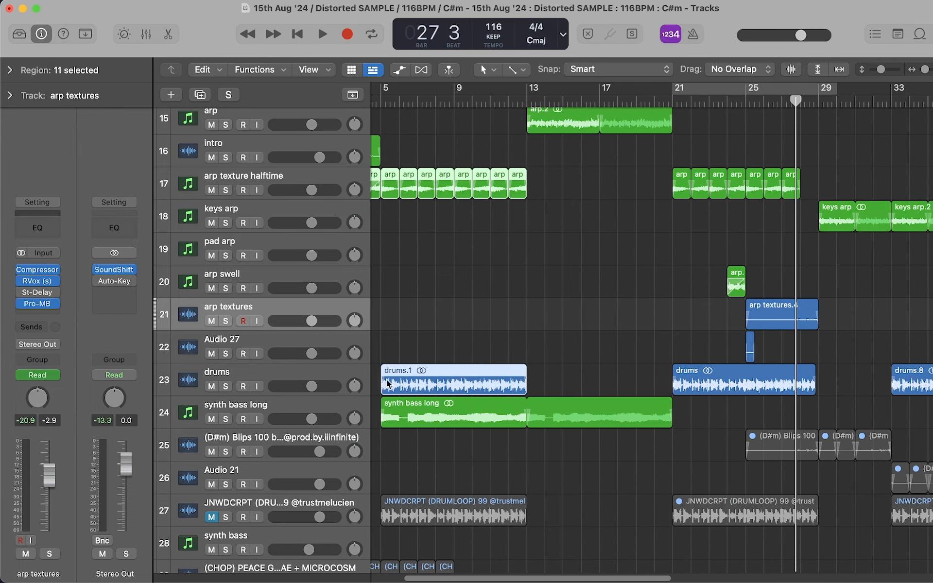
{"action": "scroll", "coordinate": [626, 337], "scroll_direction": "right", "scroll_amount": 2}
{"action": "left_click", "coordinate": [626, 337]}
{"action": "left_click", "coordinate": [537, 426]}
{"action": "scroll", "coordinate": [535, 423], "scroll_direction": "right", "scroll_amount": 5}
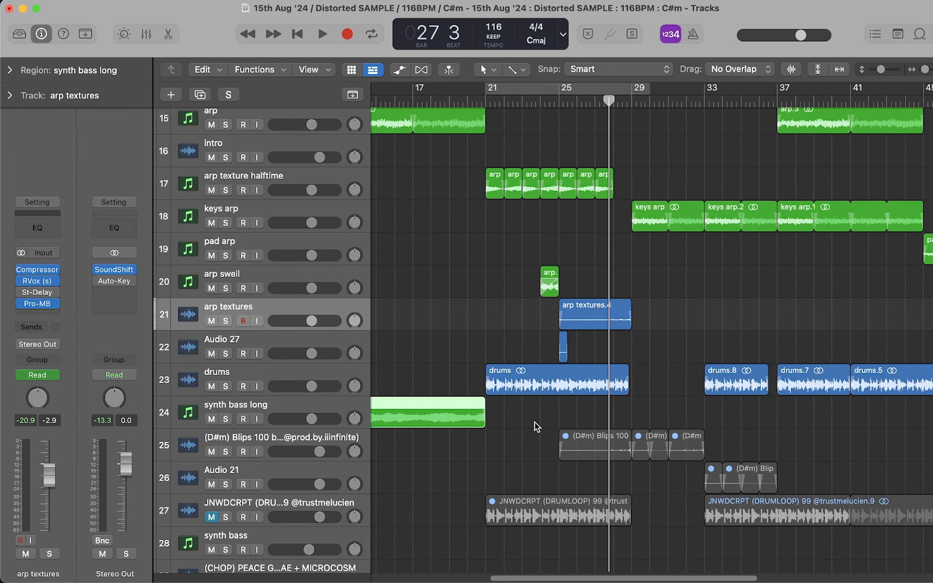
Select the arp swell, arp textures and Audio 27 regions around bar 25, and make arp swell the selected track
{"action": "key", "text": "super+Right"}
{"action": "key", "text": "super+Right"}
{"action": "scroll", "coordinate": [517, 292], "scroll_direction": "left", "scroll_amount": 2}
{"action": "left_click_drag", "start_coordinate": [495, 267], "coordinate": [601, 339]}
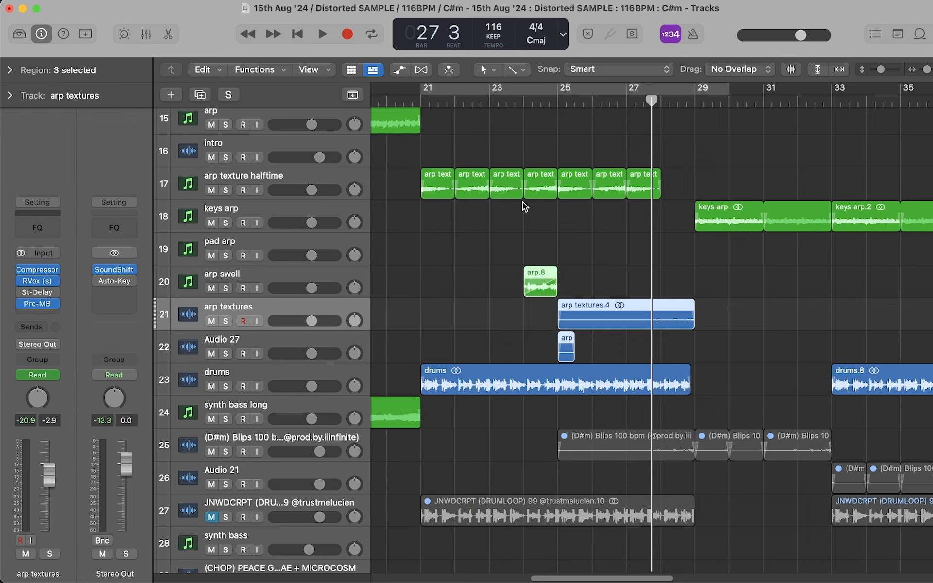
{"action": "left_click", "coordinate": [546, 275]}
{"action": "left_click", "coordinate": [342, 280]}
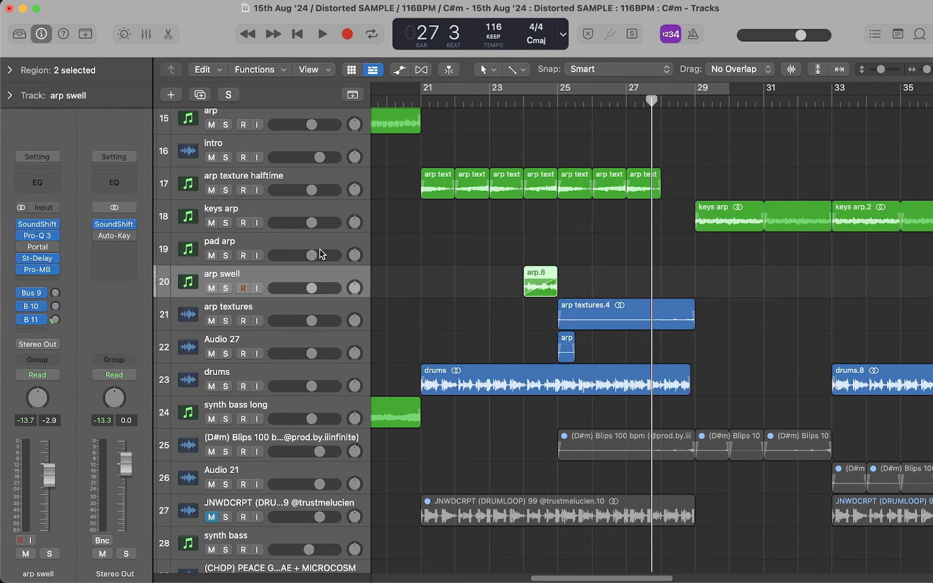
Solo the arp textures and Audio 27 tracks and play them in a cycle from bar 25 to bar 34
{"action": "left_click_drag", "start_coordinate": [567, 95], "coordinate": [867, 95]}
{"action": "left_click", "coordinate": [316, 303]}
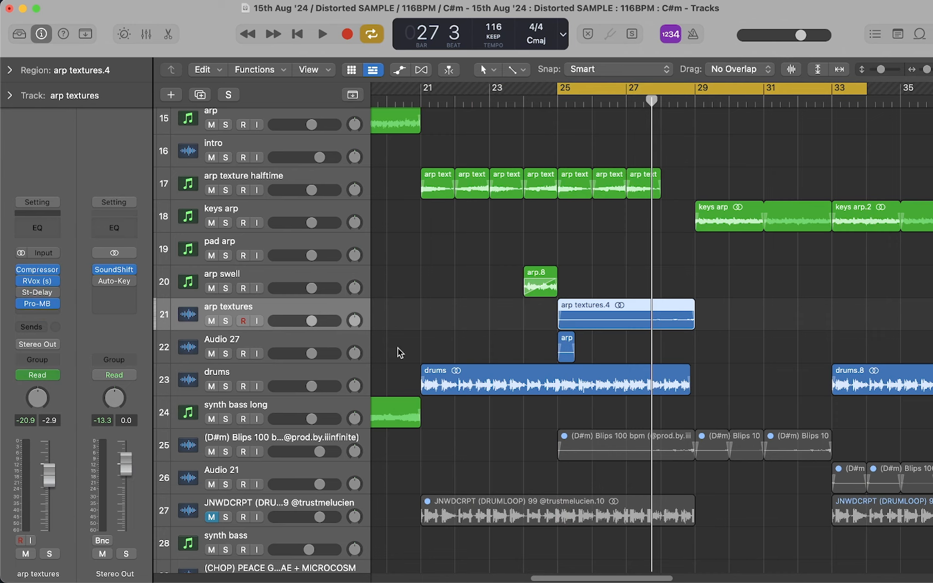
{"action": "left_click", "coordinate": [321, 339], "text": "shift"}
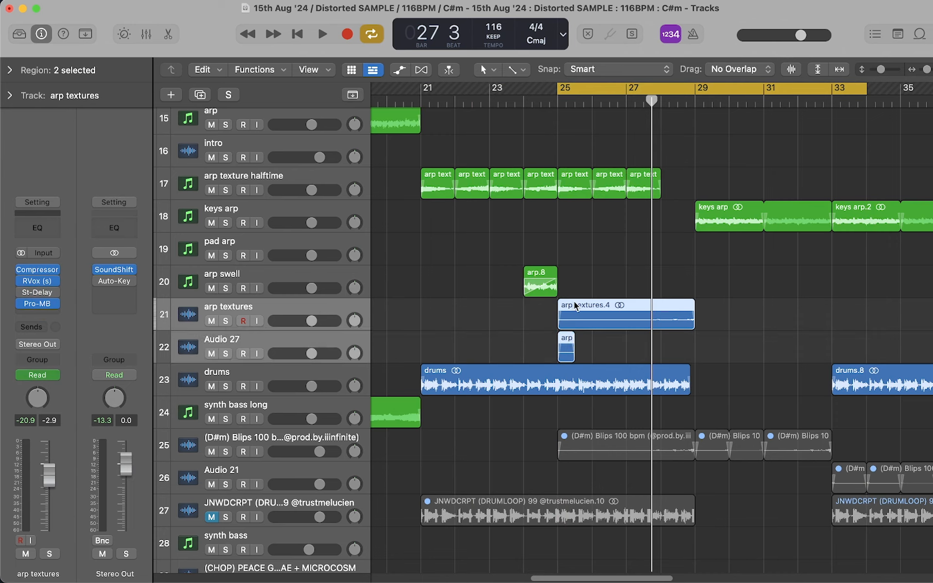
{"action": "key", "text": "ctrl+s"}
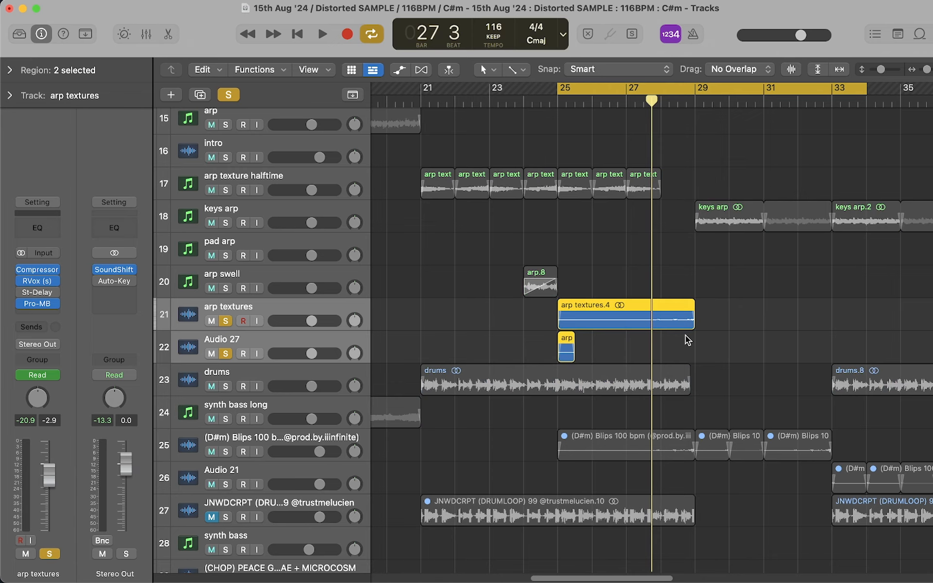
{"action": "key", "text": "space"}
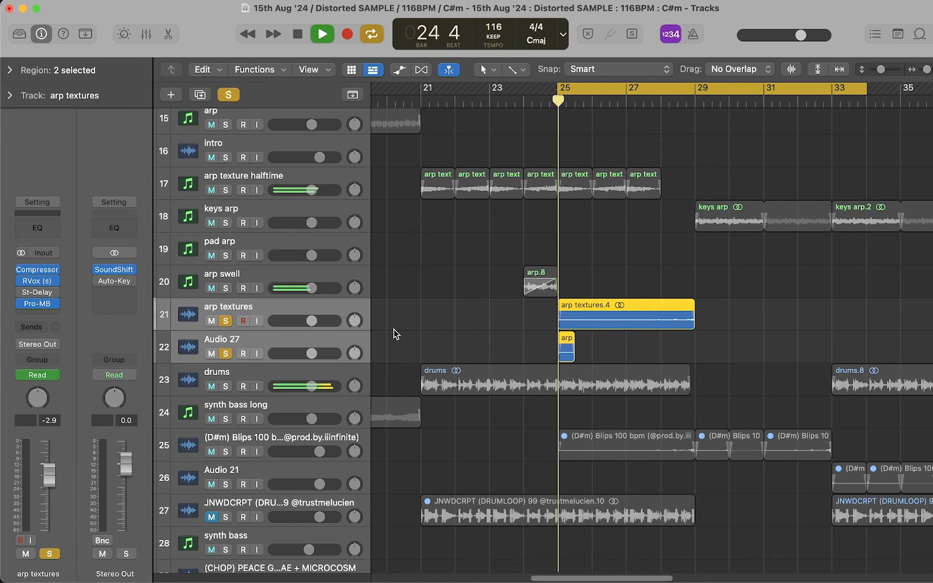
Solo only the arp textures track and audition its region from bar 25 to bar 29
{"action": "left_click", "coordinate": [227, 321]}
{"action": "left_click", "coordinate": [226, 320]}
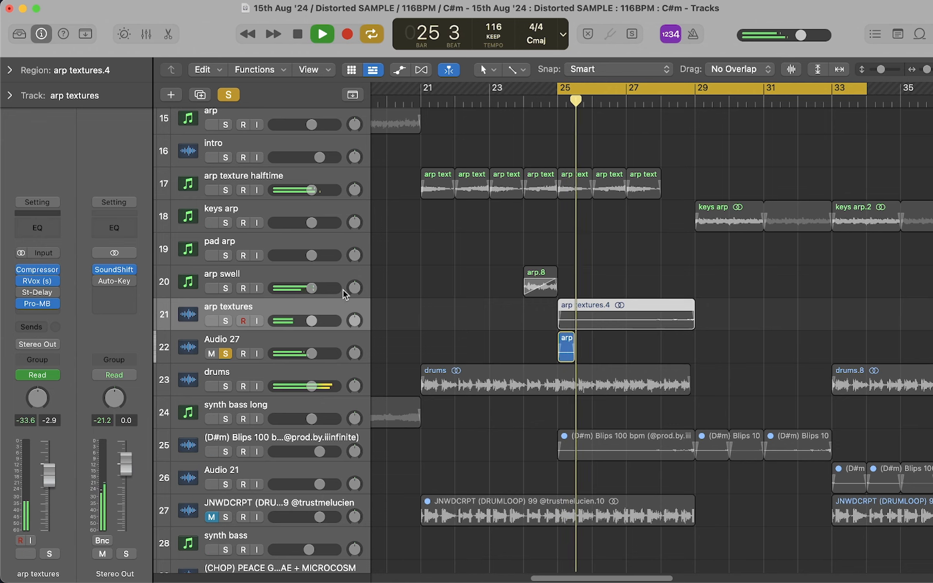
{"action": "key", "text": "space"}
{"action": "left_click", "coordinate": [225, 354]}
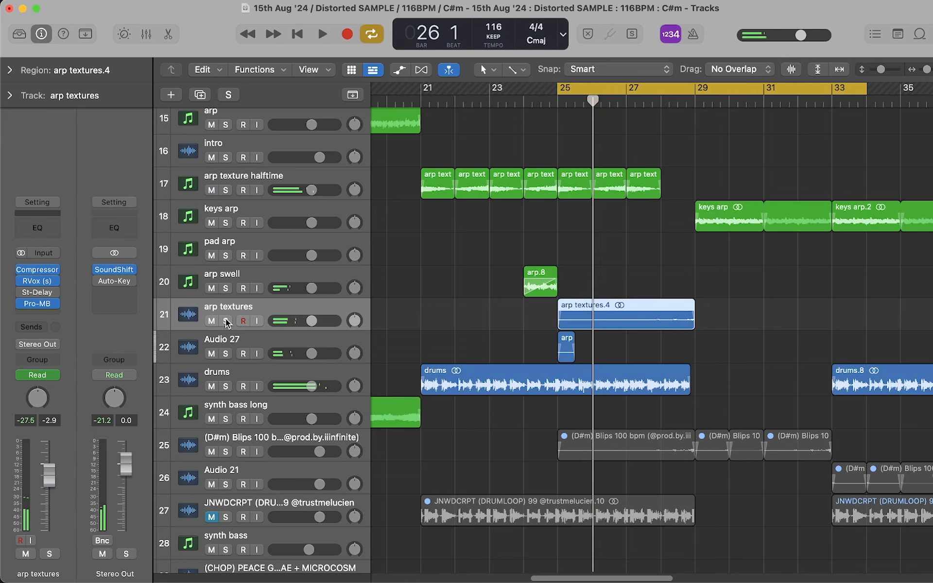
{"action": "left_click", "coordinate": [227, 321]}
{"action": "key", "text": "space"}
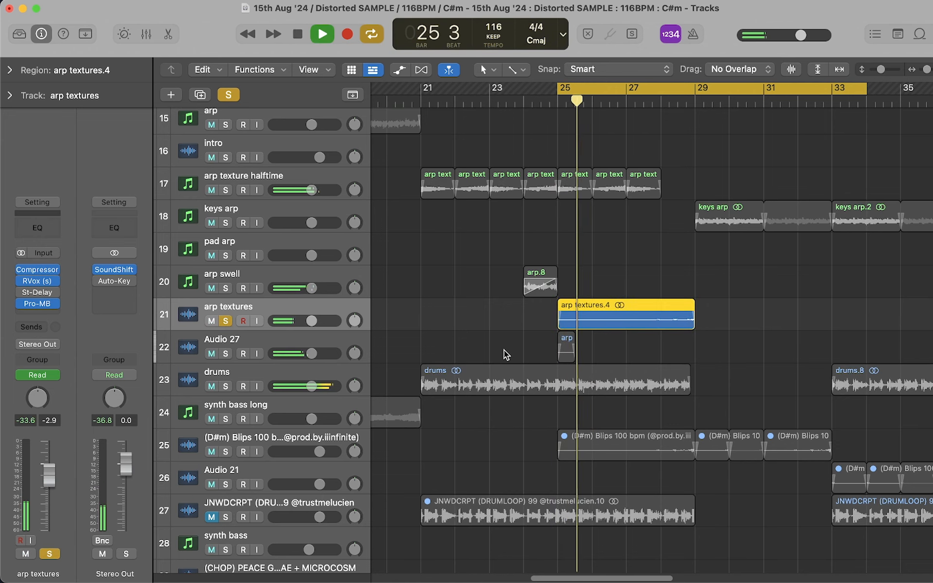
{"action": "scroll", "coordinate": [641, 352], "scroll_direction": "up", "scroll_amount": 5}
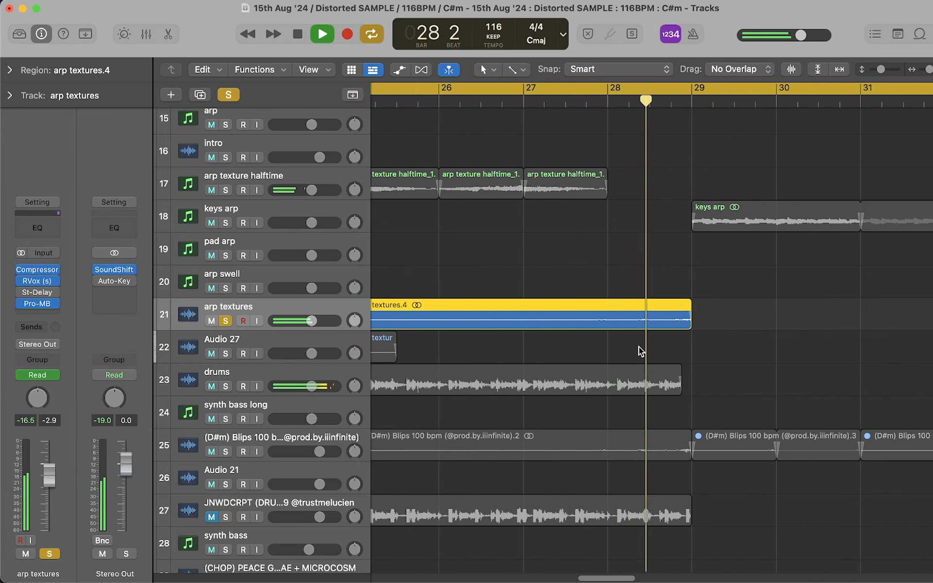
{"action": "key", "text": "space"}
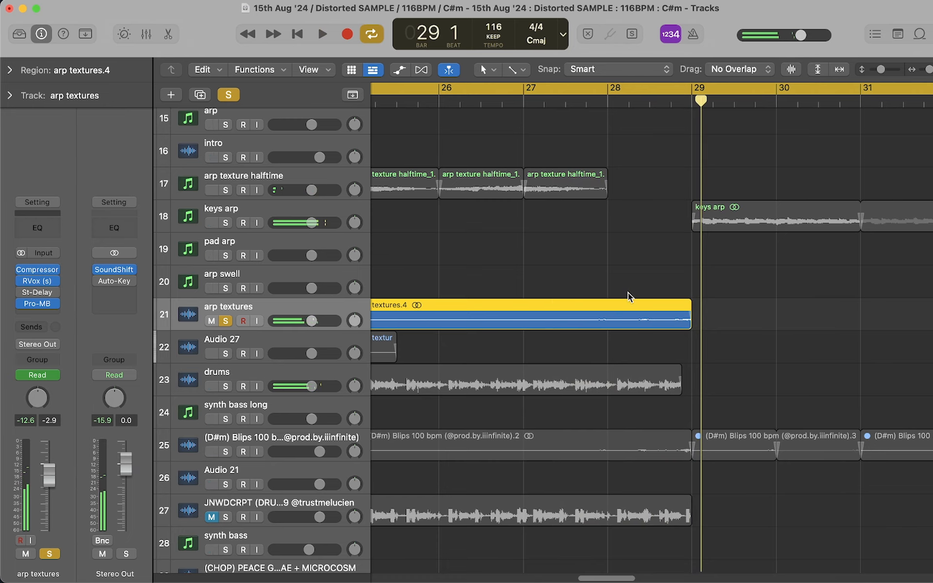
{"action": "scroll", "coordinate": [630, 297], "scroll_direction": "down", "scroll_amount": 10}
{"action": "scroll", "coordinate": [536, 316], "scroll_direction": "up", "scroll_amount": 8}
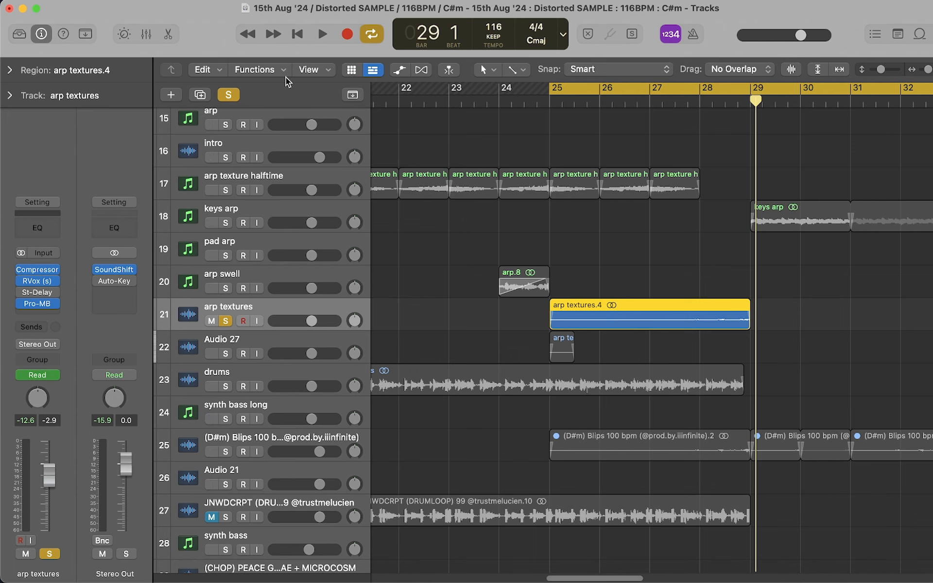
Review the Pro-MB settings on the arp textures track and turn off solo and cycle mode
{"action": "left_click", "coordinate": [234, 94]}
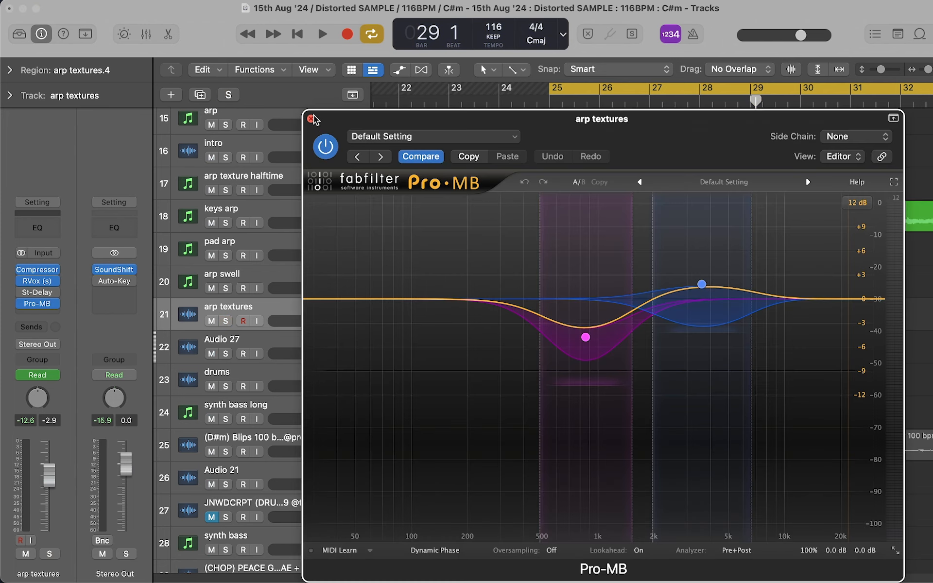
{"action": "left_click", "coordinate": [313, 120]}
{"action": "key", "text": "super+Left"}
{"action": "key", "text": "super+Left"}
{"action": "key", "text": "super+Left"}
{"action": "key", "text": "super+Left"}
{"action": "key", "text": "c"}
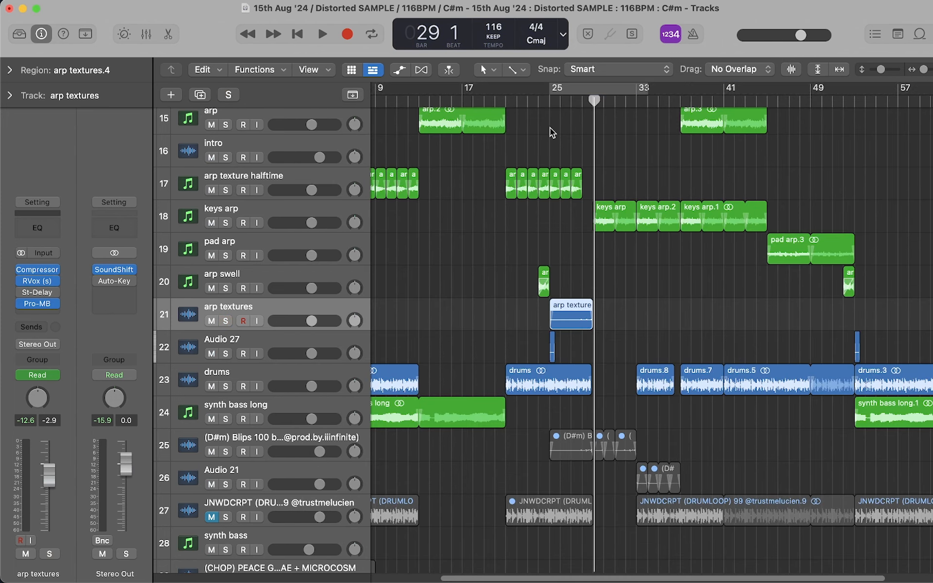
Place the playhead at bar 27 and start playback
{"action": "left_click", "coordinate": [570, 102]}
{"action": "key", "text": "super+Right"}
{"action": "key", "text": "super+Right"}
{"action": "key", "text": "super+Right"}
{"action": "key", "text": "super+Right"}
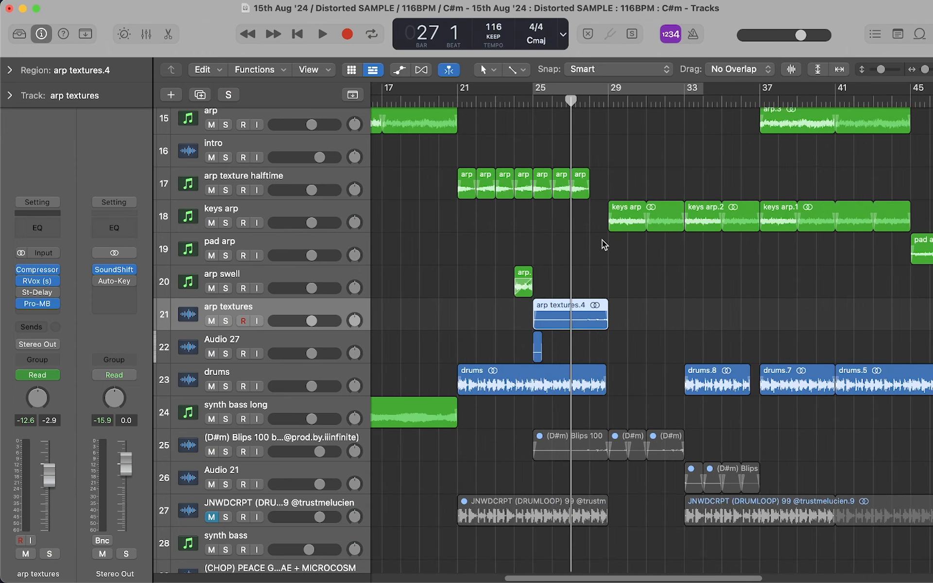
{"action": "key", "text": "super+Left"}
{"action": "key", "text": "super+Left"}
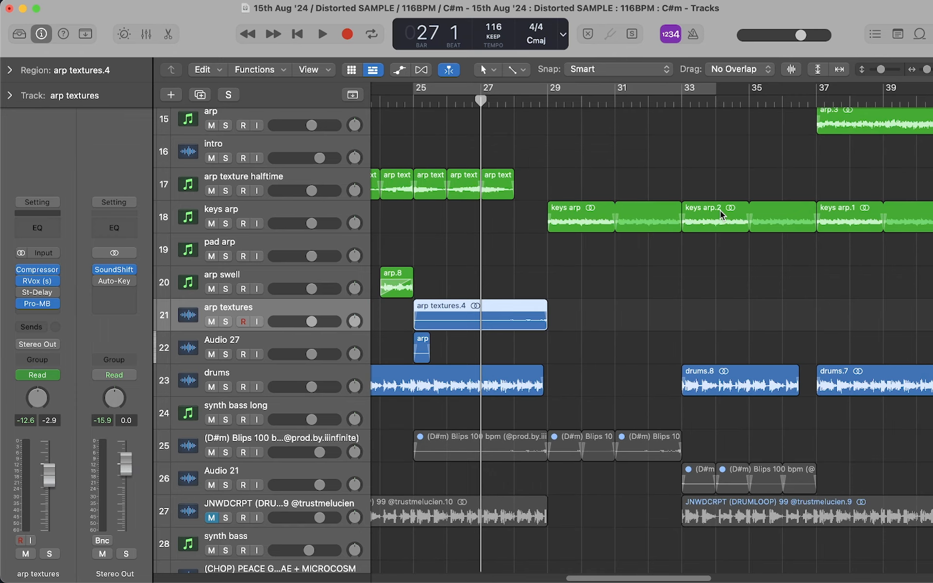
{"action": "key", "text": "space"}
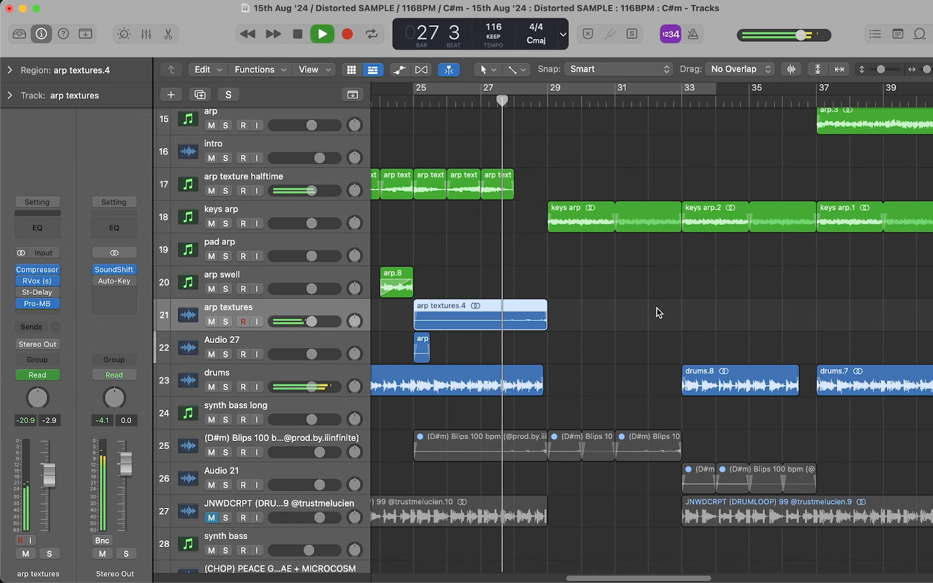
Audition the transition into bar 29 and the section up to bar 37, examining the keys arp, drums and blips regions
{"action": "key", "text": "super+Right"}
{"action": "key", "text": "super+Right"}
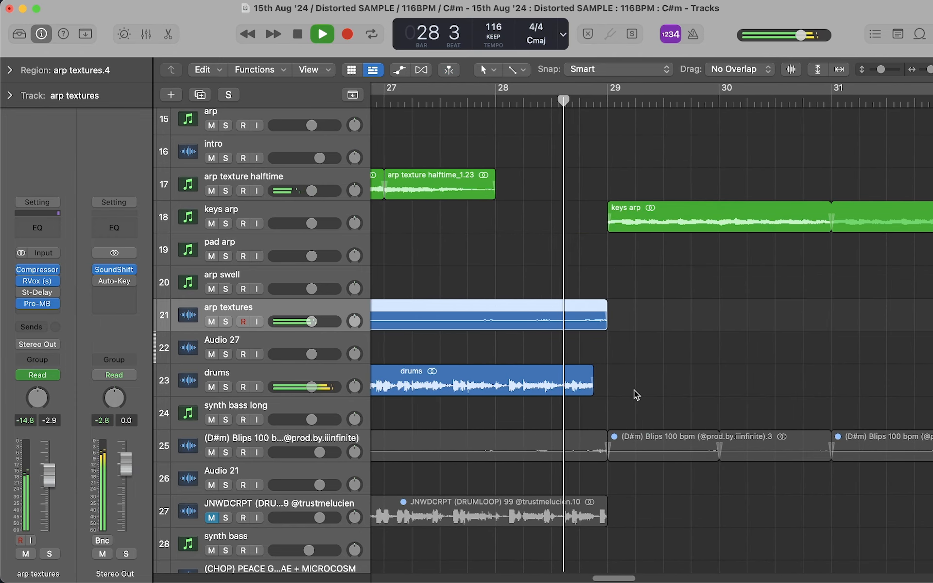
{"action": "scroll", "coordinate": [633, 390], "scroll_direction": "right", "scroll_amount": 5}
{"action": "key", "text": "super+Left"}
{"action": "key", "text": "super+Left"}
{"action": "key", "text": "super+Left"}
{"action": "key", "text": "super+Left"}
{"action": "key", "text": "super+Left"}
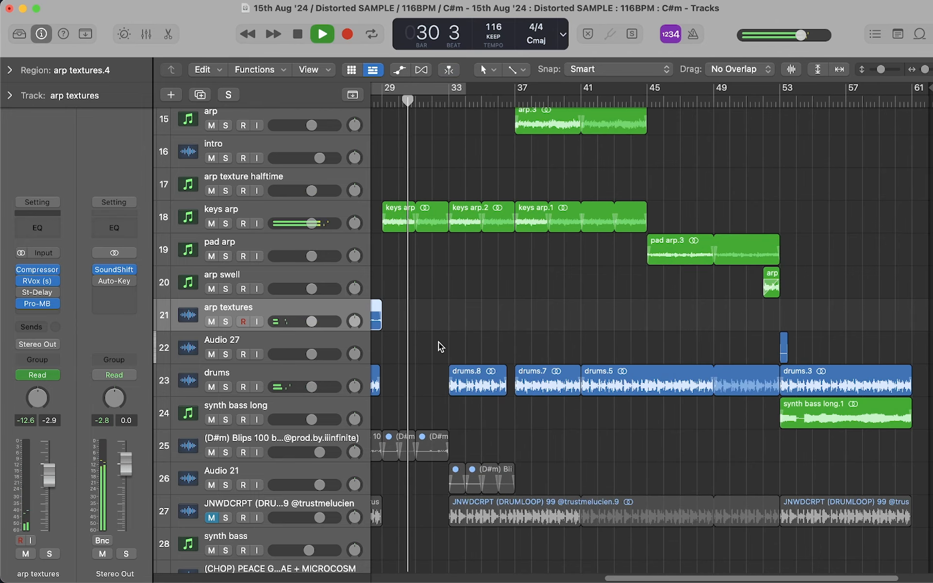
{"action": "scroll", "coordinate": [439, 342], "scroll_direction": "left", "scroll_amount": 5}
{"action": "scroll", "coordinate": [438, 342], "scroll_direction": "left", "scroll_amount": 2}
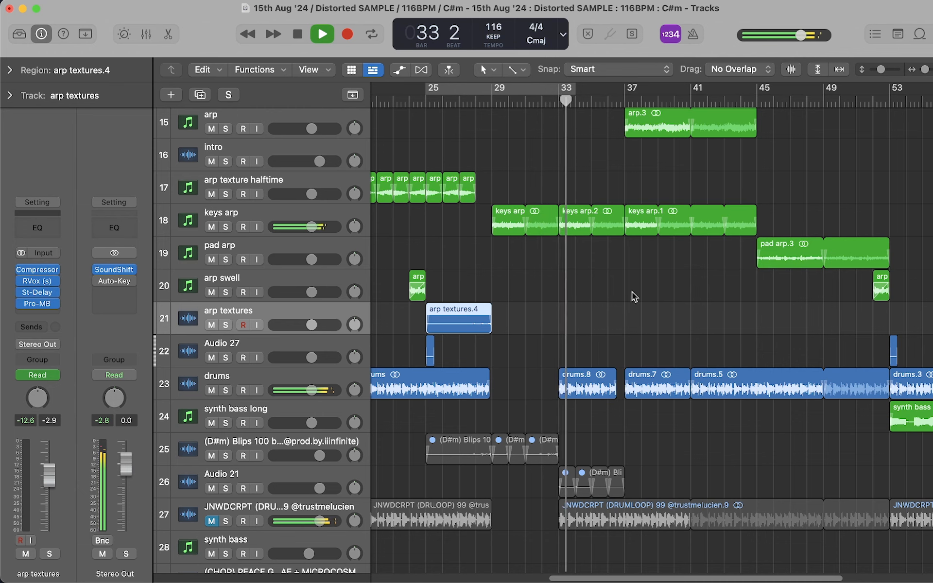
{"action": "scroll", "coordinate": [707, 281], "scroll_direction": "up", "scroll_amount": 2}
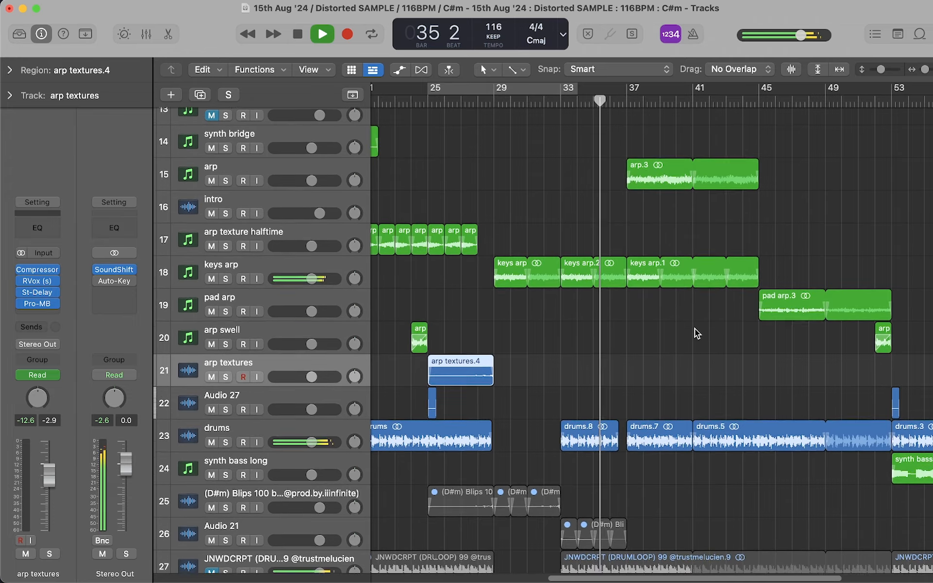
{"action": "scroll", "coordinate": [695, 328], "scroll_direction": "up", "scroll_amount": 2}
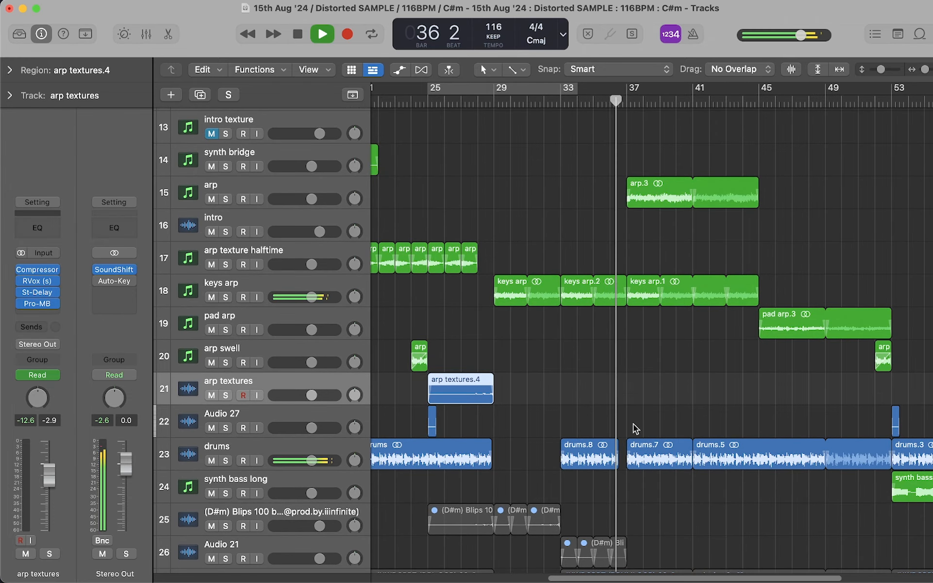
{"action": "key", "text": "space"}
Set the cycle range from bar 29 to bar 37 and audition the keys arp track in solo
{"action": "scroll", "coordinate": [617, 456], "scroll_direction": "up", "scroll_amount": 5}
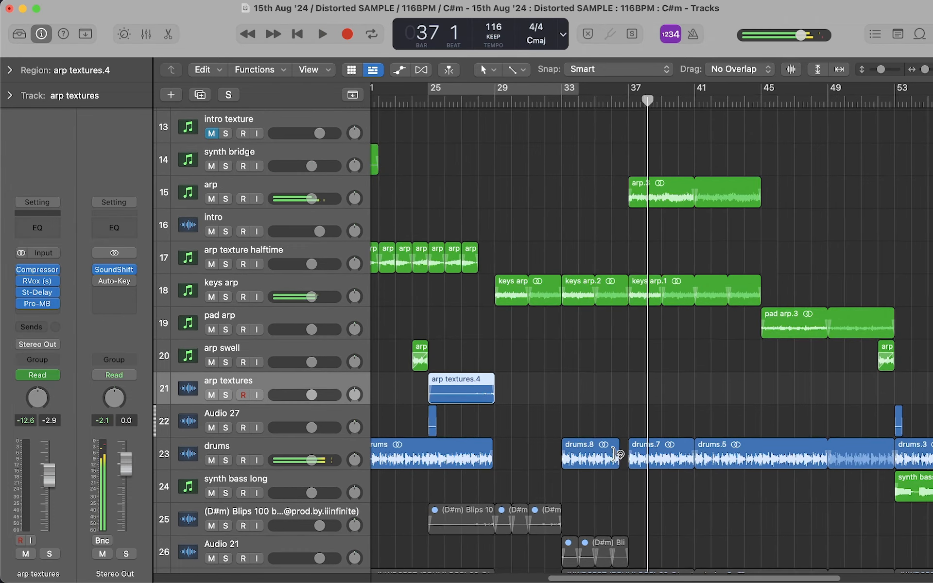
{"action": "left_click", "coordinate": [837, 434]}
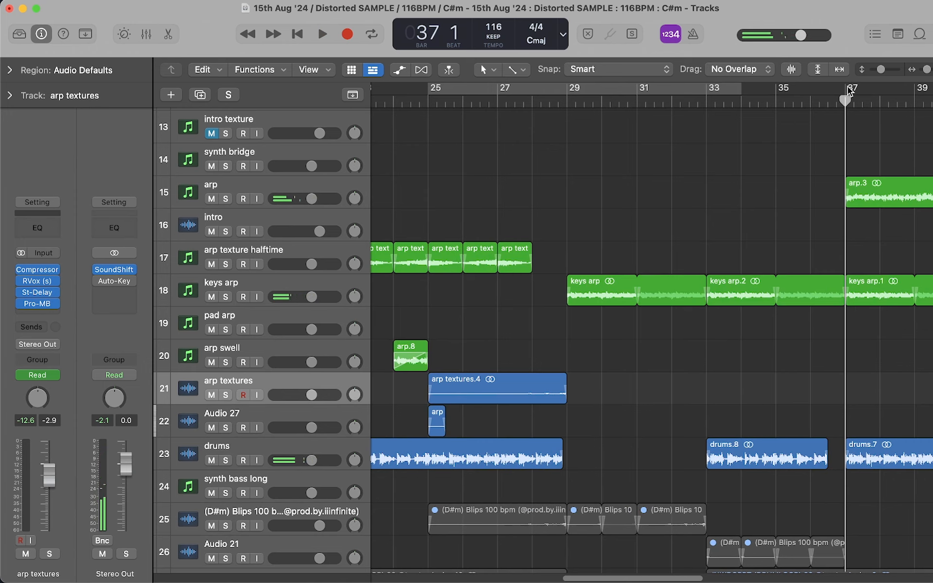
{"action": "left_click_drag", "start_coordinate": [847, 90], "coordinate": [568, 93]}
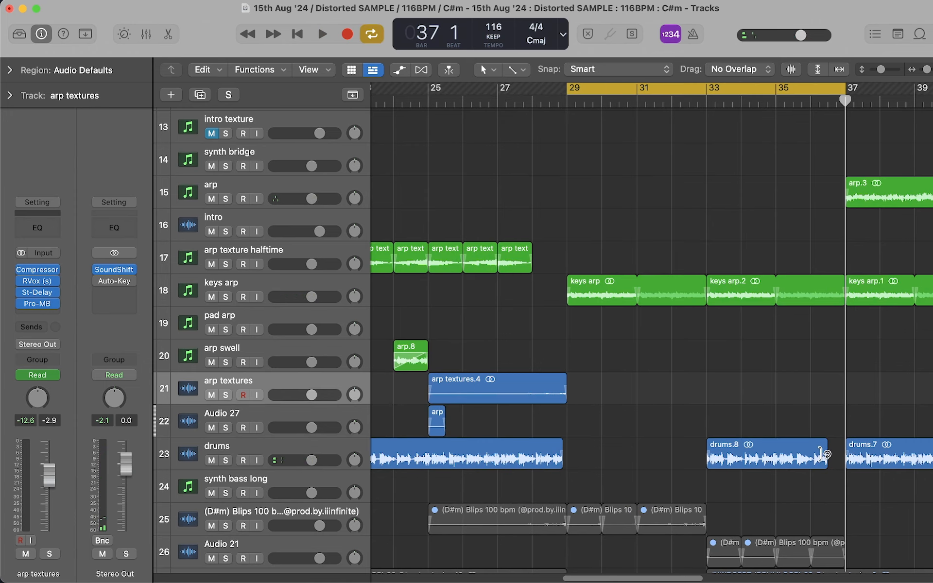
{"action": "scroll", "coordinate": [824, 454], "scroll_direction": "right", "scroll_amount": 3}
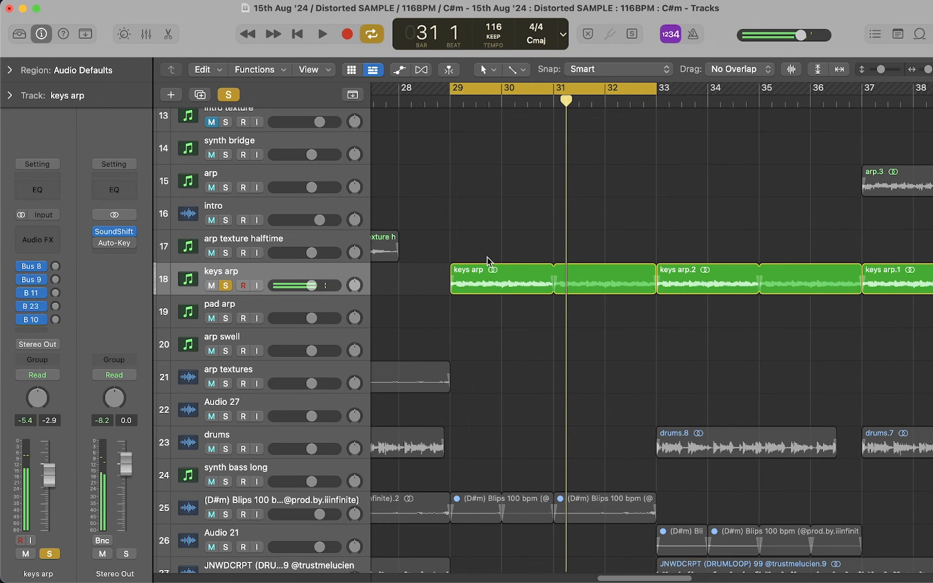
Return to the project start and open the Scorch region at bar 1 in the Piano Roll
{"action": "key", "text": "Return"}
{"action": "scroll", "coordinate": [406, 267], "scroll_direction": "down", "scroll_amount": 5}
{"action": "scroll", "coordinate": [406, 266], "scroll_direction": "up", "scroll_amount": 4}
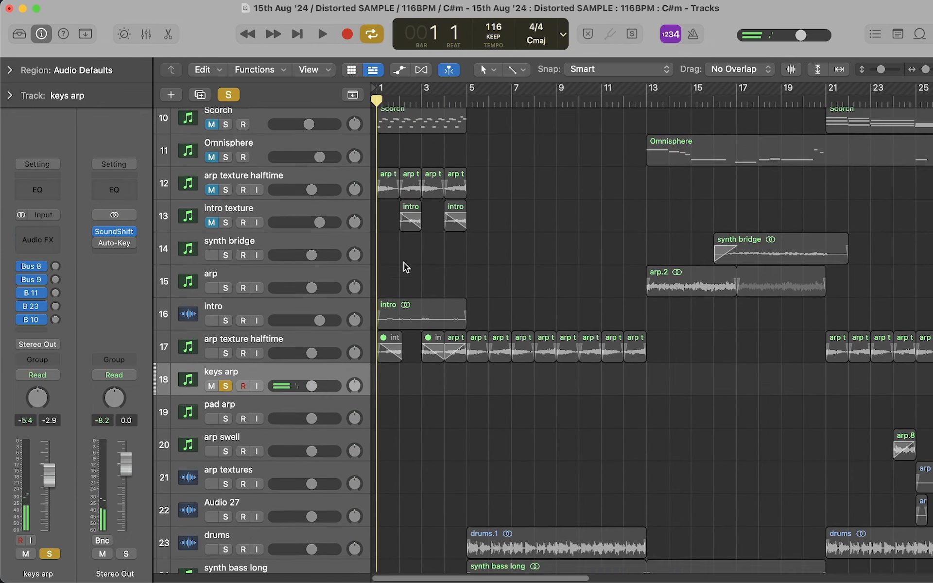
{"action": "scroll", "coordinate": [440, 131], "scroll_direction": "up", "scroll_amount": 2}
{"action": "double_click", "coordinate": [410, 205]}
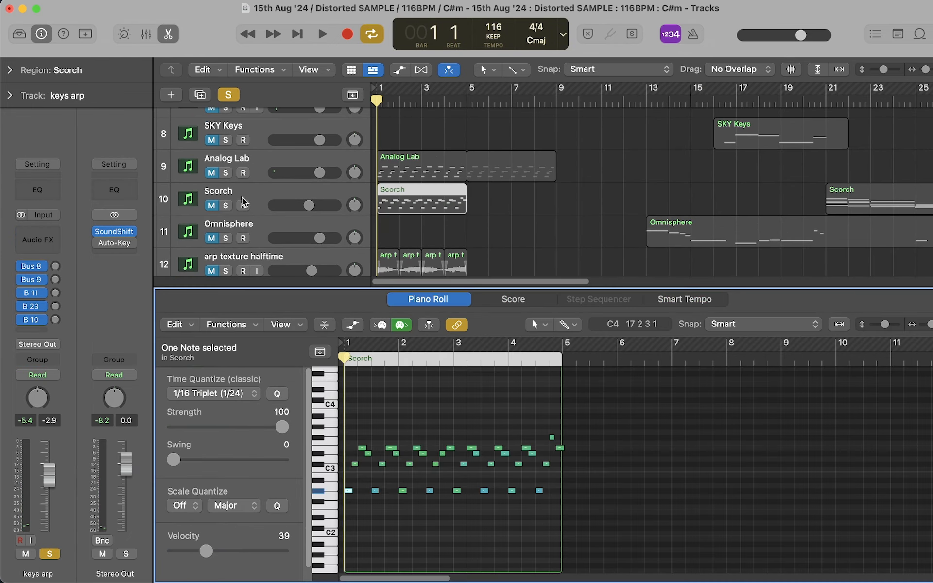
Solo and select the Scorch track, with the cycle range set to its region from bar 1 to bar 5
{"action": "left_click", "coordinate": [227, 205]}
{"action": "key", "text": "super+u"}
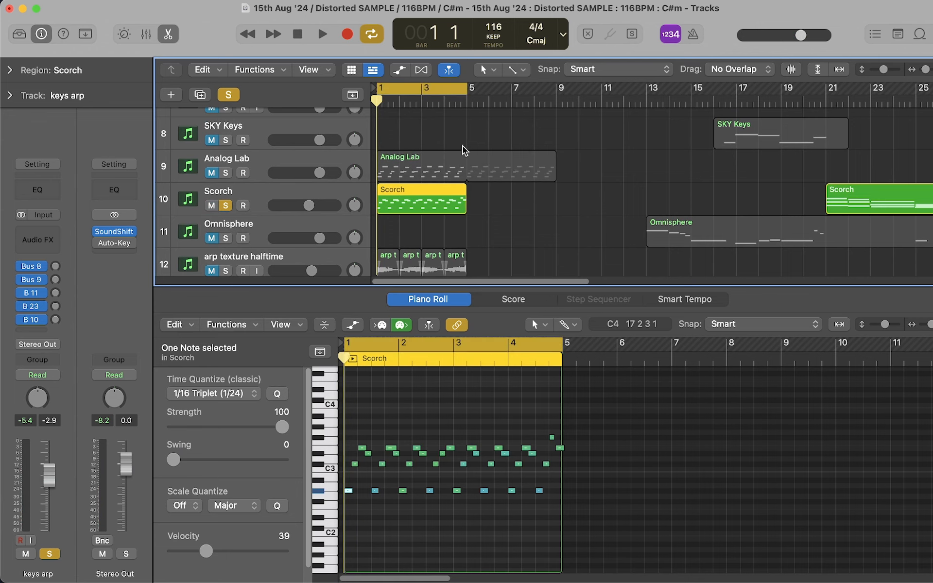
{"action": "left_click", "coordinate": [330, 192]}
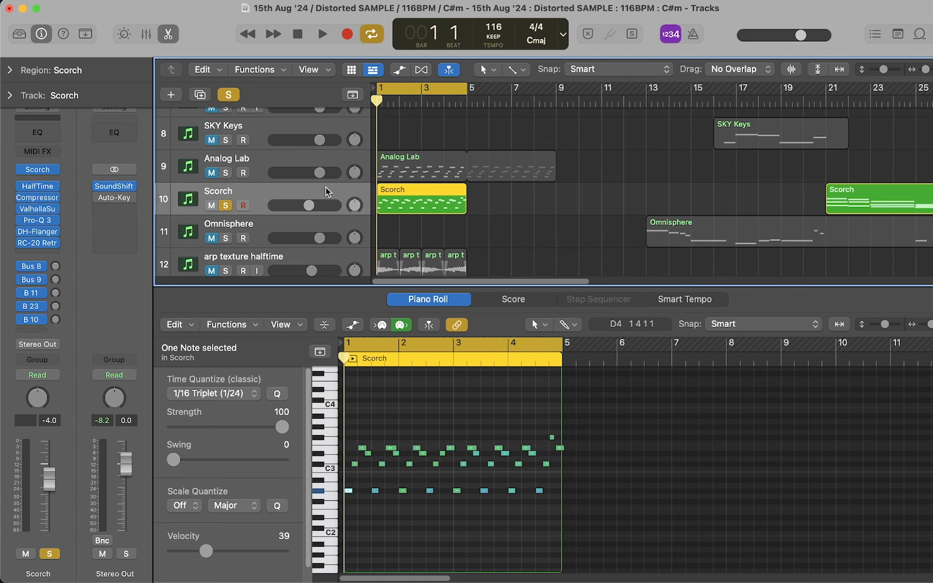
Audition the soloed Scorch region from the project start, examine its Piano Roll notes and select the notes in the region's second half
{"action": "key", "text": "space"}
{"action": "scroll", "coordinate": [415, 518], "scroll_direction": "up", "scroll_amount": 5}
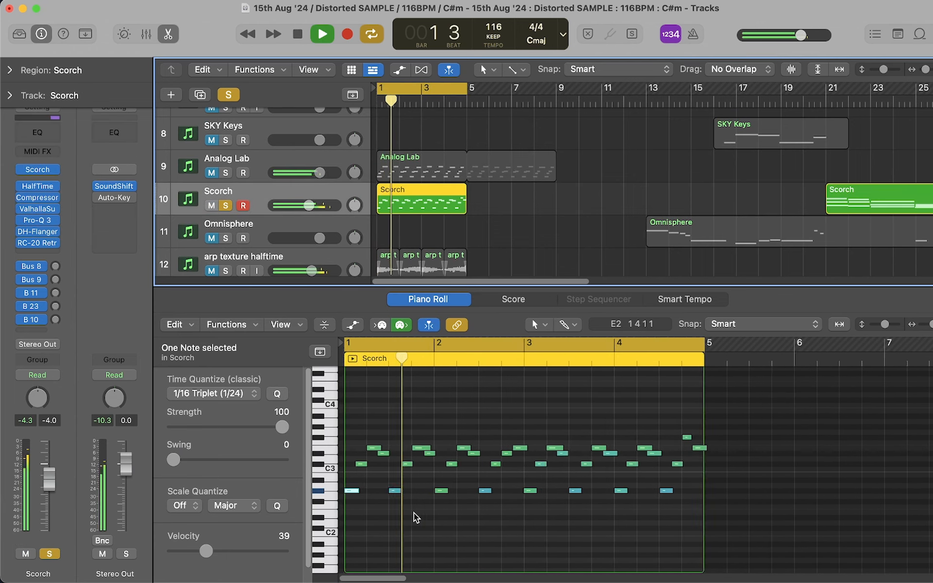
{"action": "scroll", "coordinate": [416, 518], "scroll_direction": "down", "scroll_amount": 1}
{"action": "key", "text": "Return"}
{"action": "key", "text": "space"}
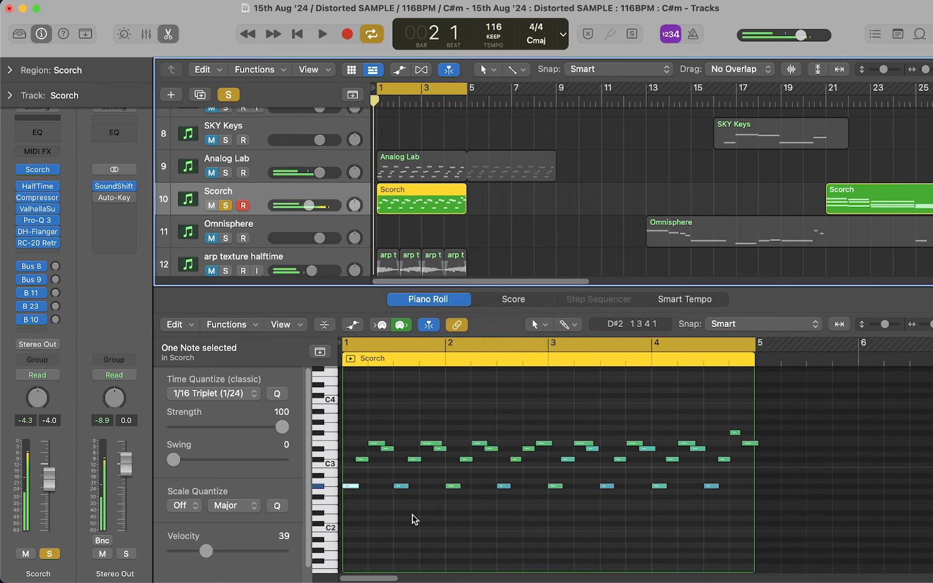
{"action": "scroll", "coordinate": [418, 514], "scroll_direction": "down", "scroll_amount": 1}
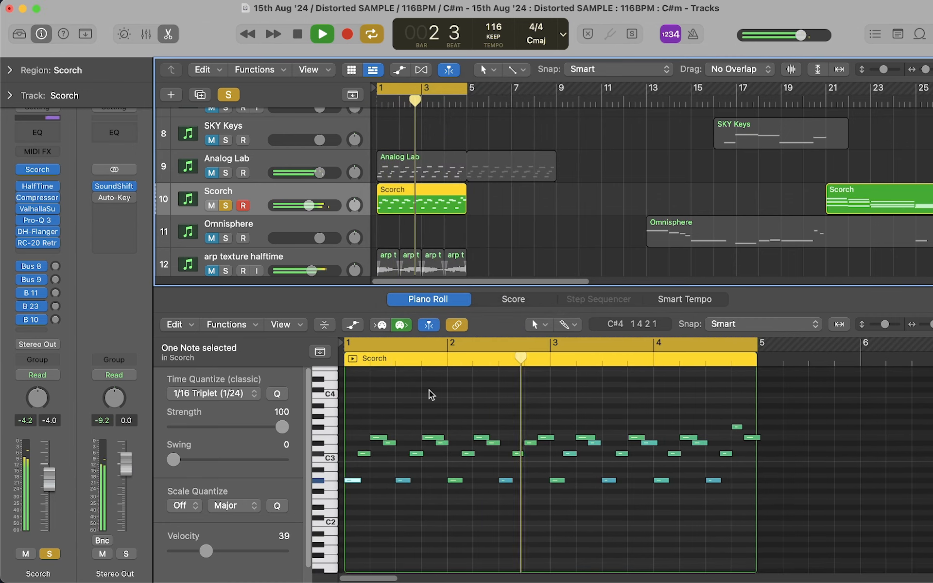
{"action": "scroll", "coordinate": [430, 394], "scroll_direction": "down", "scroll_amount": 1}
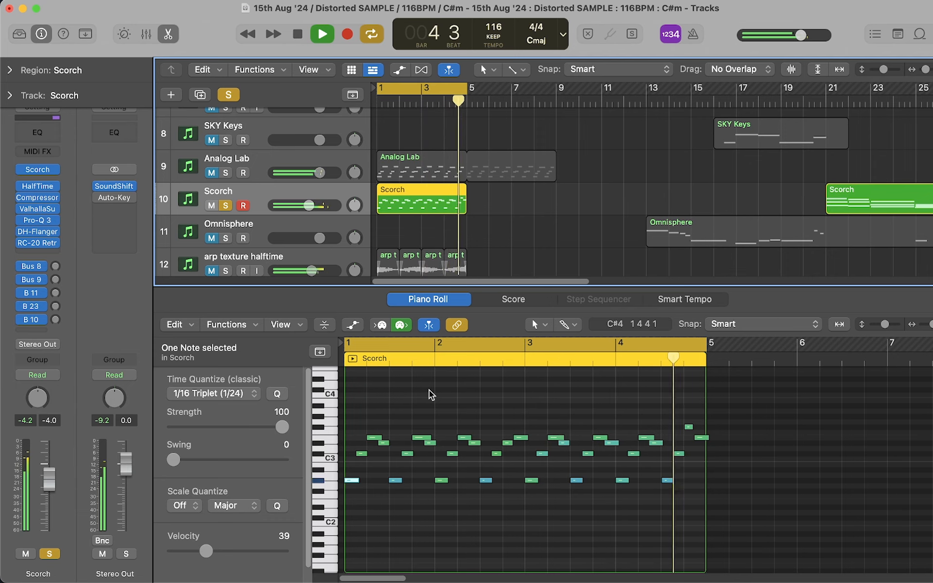
{"action": "scroll", "coordinate": [430, 394], "scroll_direction": "down", "scroll_amount": 2}
{"action": "key", "text": "space"}
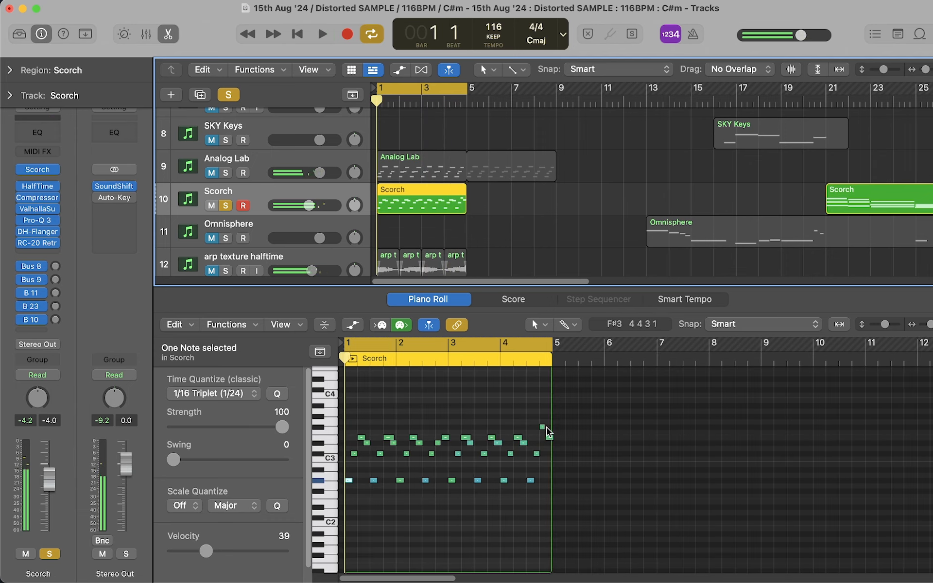
{"action": "left_click_drag", "start_coordinate": [458, 413], "coordinate": [619, 539]}
Turn off solo on the Scorch track and close the Piano Roll
{"action": "scroll", "coordinate": [525, 244], "scroll_direction": "down", "scroll_amount": 4}
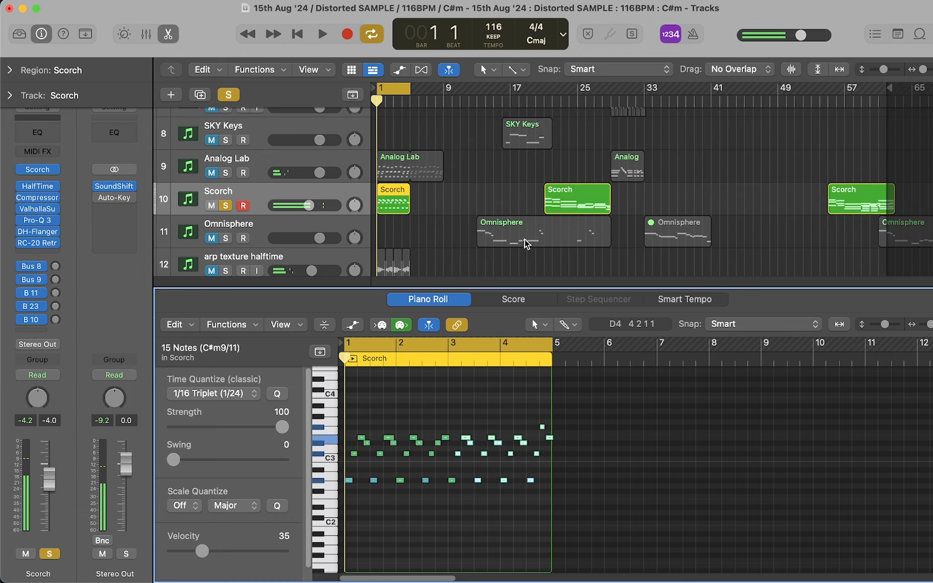
{"action": "left_click", "coordinate": [227, 205]}
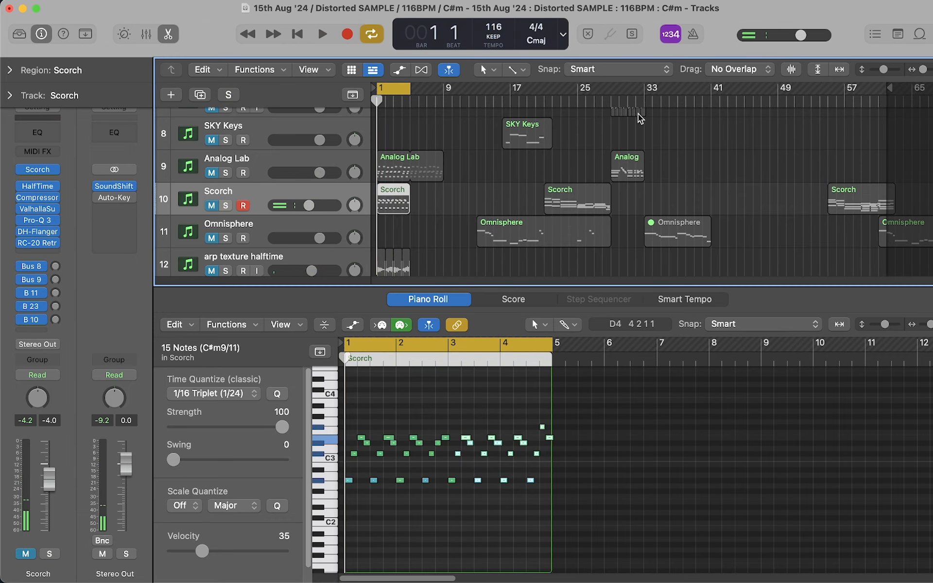
{"action": "key", "text": "p"}
{"action": "scroll", "coordinate": [635, 223], "scroll_direction": "up", "scroll_amount": 4}
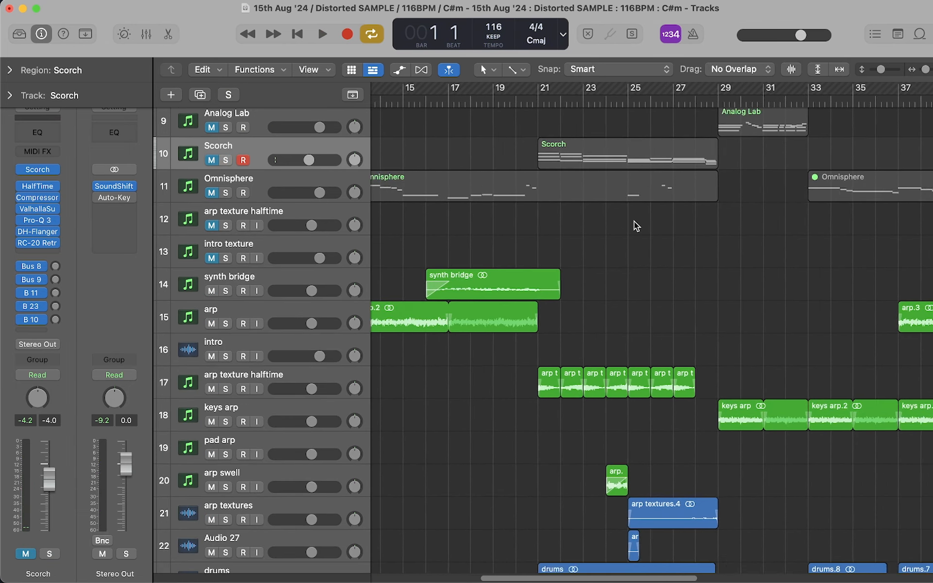
Turn off cycle mode and audition the arrangement section leading up to bar 37
{"action": "scroll", "coordinate": [635, 225], "scroll_direction": "right", "scroll_amount": 5}
{"action": "scroll", "coordinate": [635, 225], "scroll_direction": "down", "scroll_amount": 2}
{"action": "scroll", "coordinate": [652, 211], "scroll_direction": "right", "scroll_amount": 2}
{"action": "key", "text": "c"}
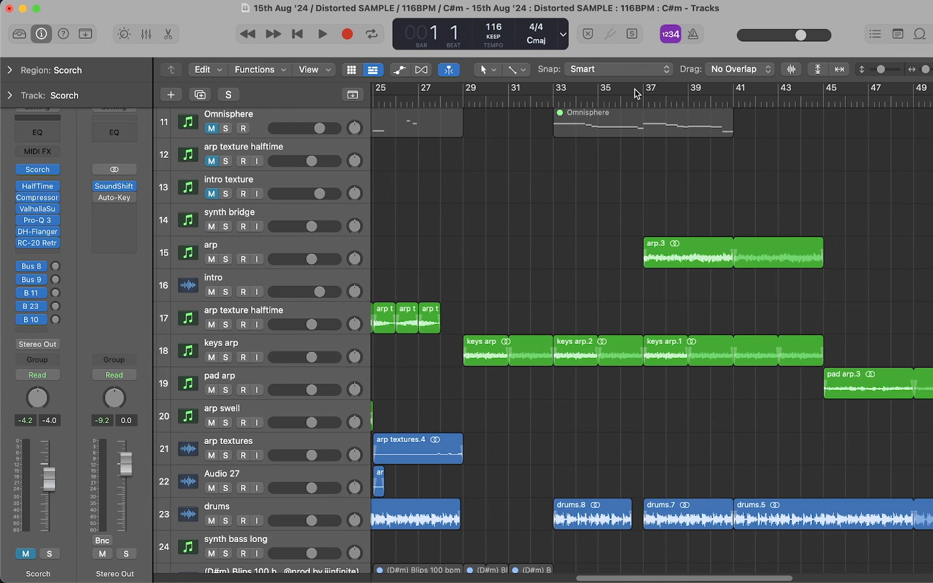
{"action": "key", "text": "space"}
{"action": "scroll", "coordinate": [632, 287], "scroll_direction": "down", "scroll_amount": 4}
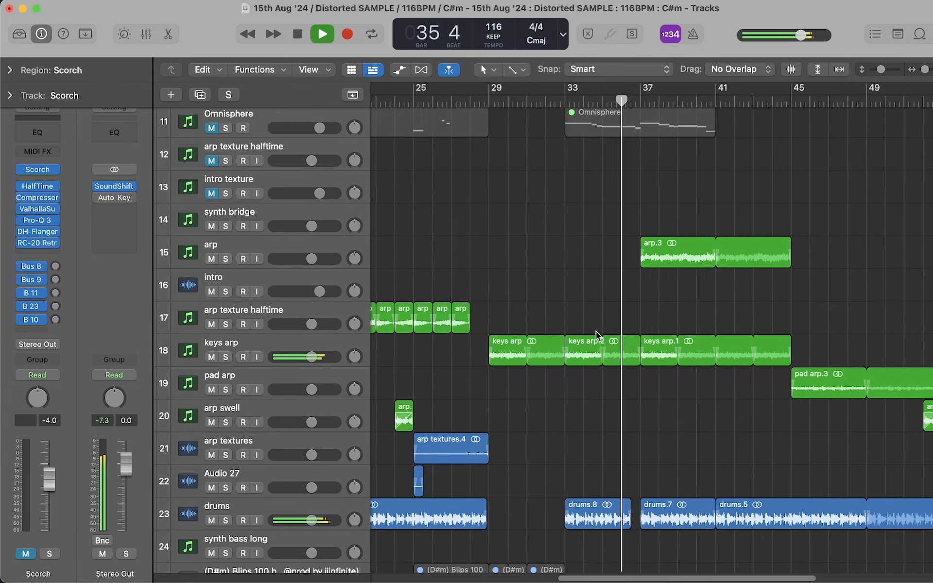
Select the arp.2 and arp.3 regions and audition the section from bar 37 to bar 45
{"action": "left_click_drag", "start_coordinate": [627, 281], "coordinate": [423, 254]}
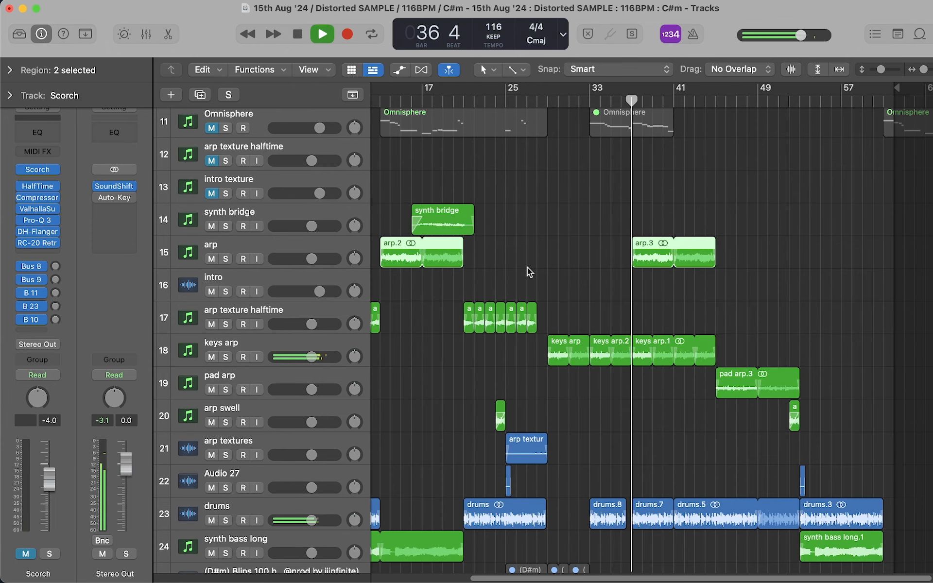
{"action": "scroll", "coordinate": [744, 373], "scroll_direction": "up", "scroll_amount": 1}
{"action": "scroll", "coordinate": [745, 375], "scroll_direction": "up", "scroll_amount": 4}
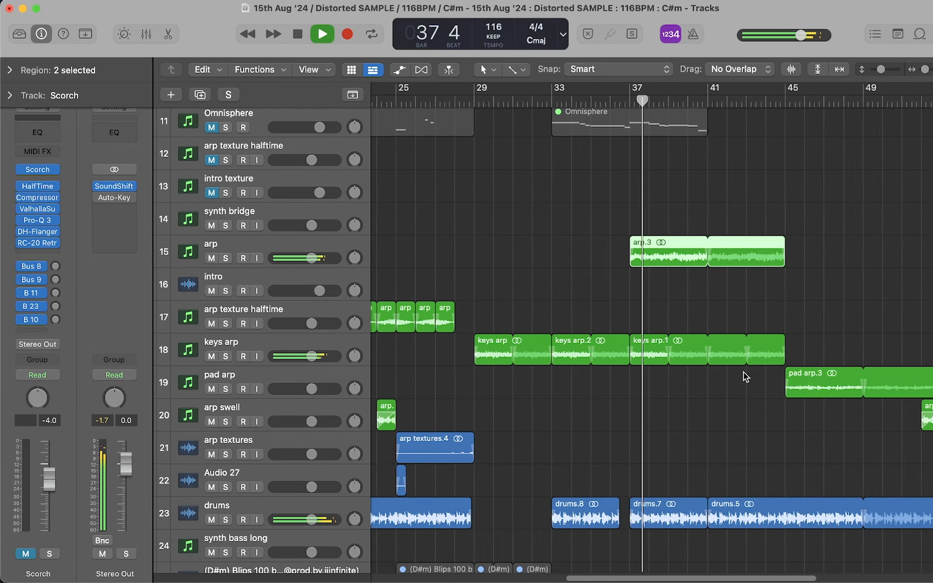
{"action": "scroll", "coordinate": [745, 375], "scroll_direction": "down", "scroll_amount": 1}
{"action": "scroll", "coordinate": [834, 346], "scroll_direction": "right", "scroll_amount": 1}
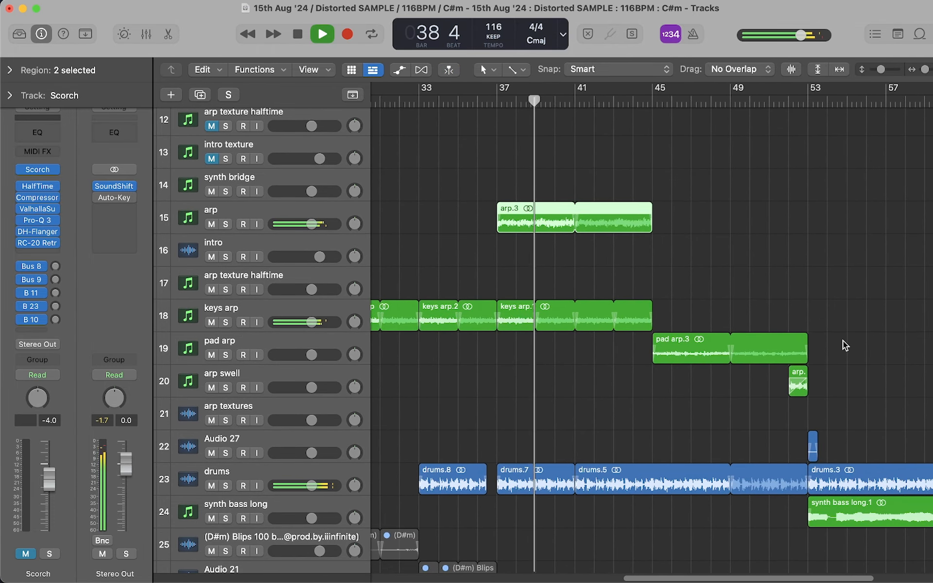
{"action": "scroll", "coordinate": [843, 340], "scroll_direction": "down", "scroll_amount": 1}
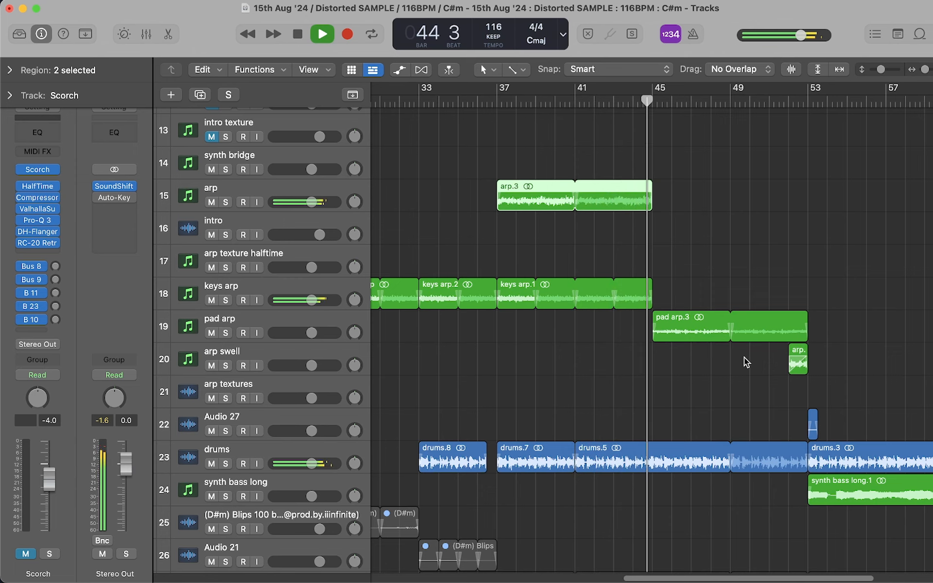
Audition the pad arp section from bar 45, examining the arp swell and drums regions leading to bar 53
{"action": "scroll", "coordinate": [744, 357], "scroll_direction": "down", "scroll_amount": 5}
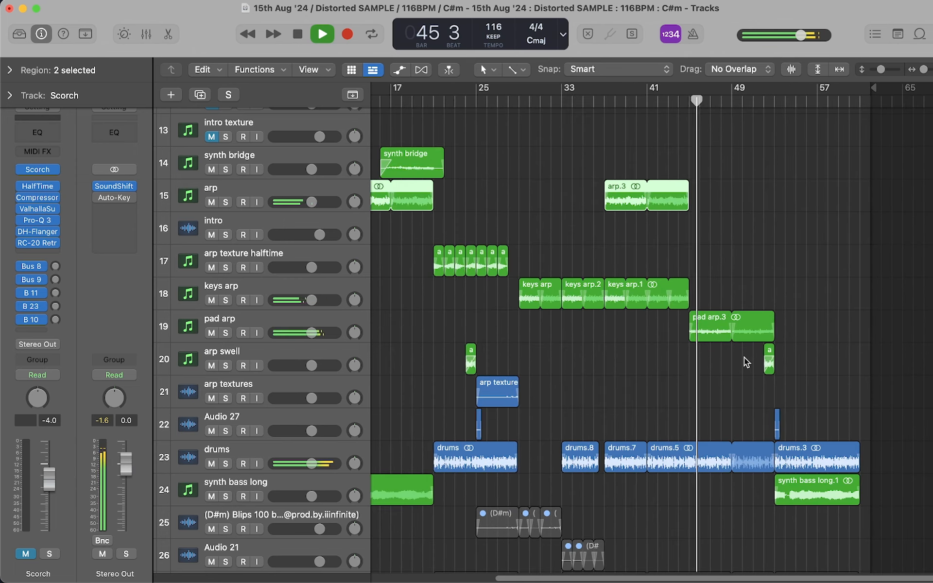
{"action": "scroll", "coordinate": [744, 358], "scroll_direction": "left", "scroll_amount": 5}
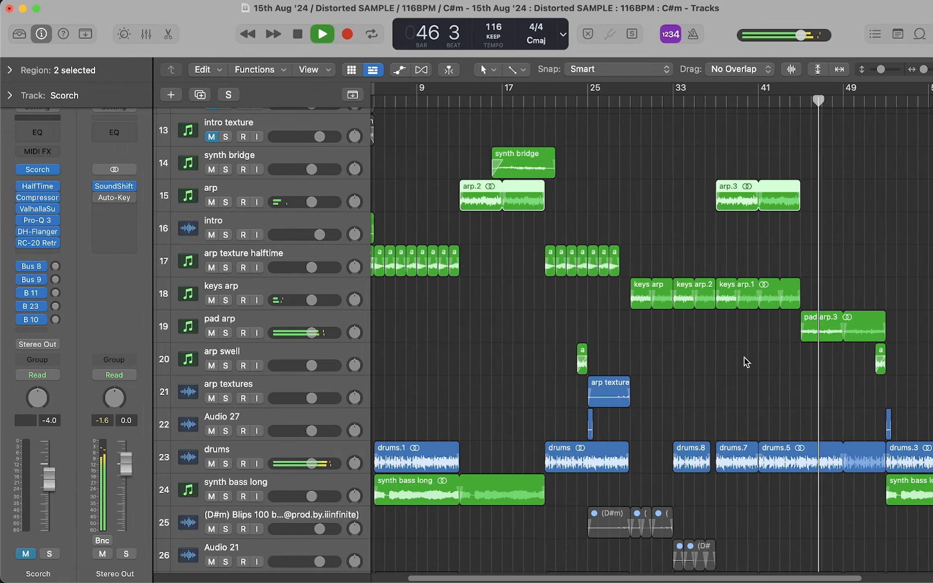
{"action": "scroll", "coordinate": [744, 358], "scroll_direction": "up", "scroll_amount": 5}
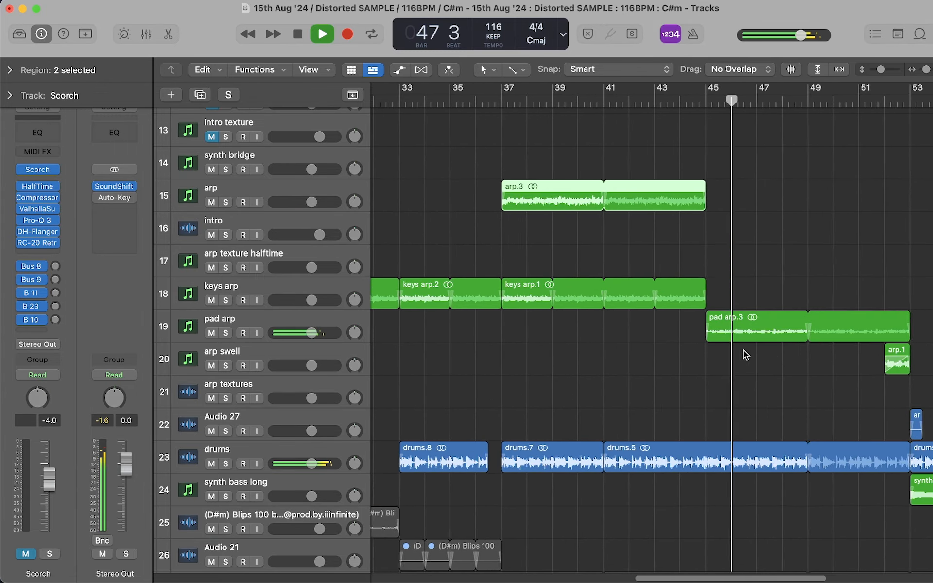
{"action": "scroll", "coordinate": [743, 351], "scroll_direction": "right", "scroll_amount": 5}
{"action": "scroll", "coordinate": [745, 360], "scroll_direction": "up", "scroll_amount": 3}
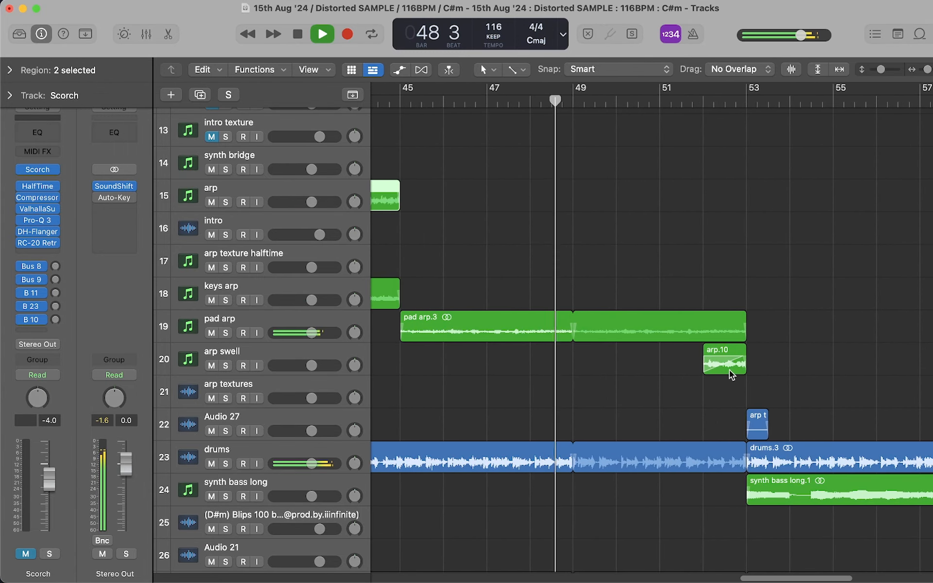
{"action": "scroll", "coordinate": [638, 387], "scroll_direction": "down", "scroll_amount": 3}
{"action": "scroll", "coordinate": [637, 387], "scroll_direction": "left", "scroll_amount": 2}
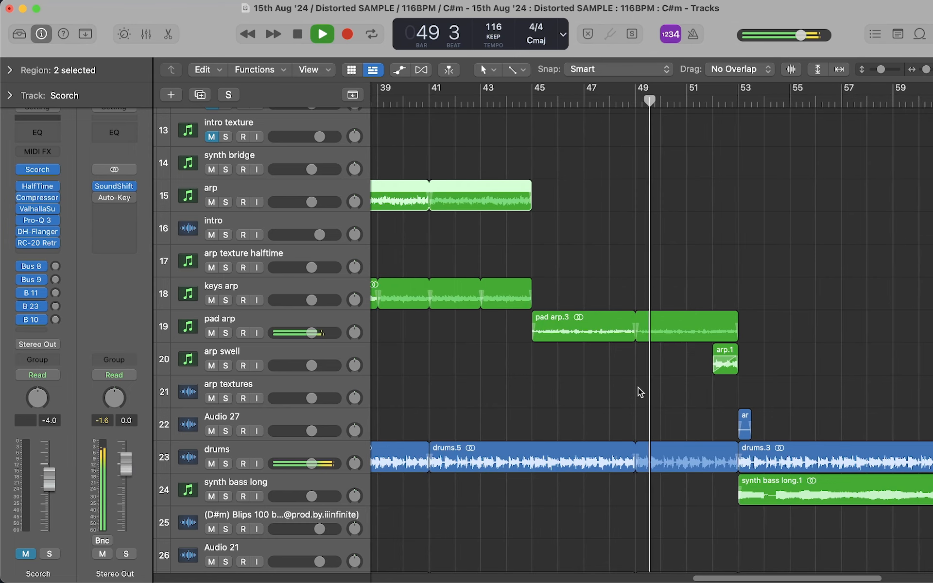
Stop playback, select the pad arp.3 region and return to the project start
{"action": "key", "text": "space"}
{"action": "left_click", "coordinate": [595, 335]}
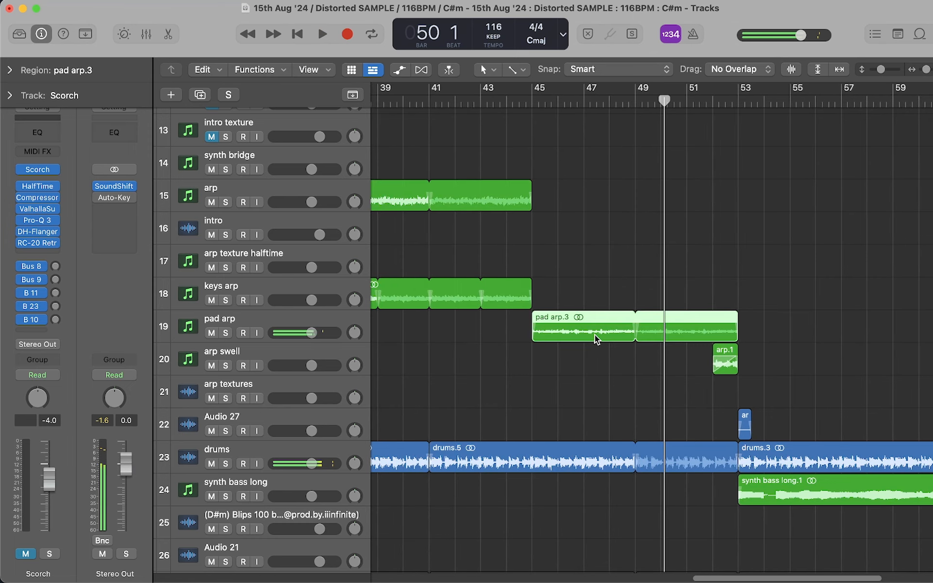
{"action": "key", "text": "Return"}
Audition the Scorch track briefly in solo from the project start
{"action": "scroll", "coordinate": [422, 297], "scroll_direction": "up", "scroll_amount": 5}
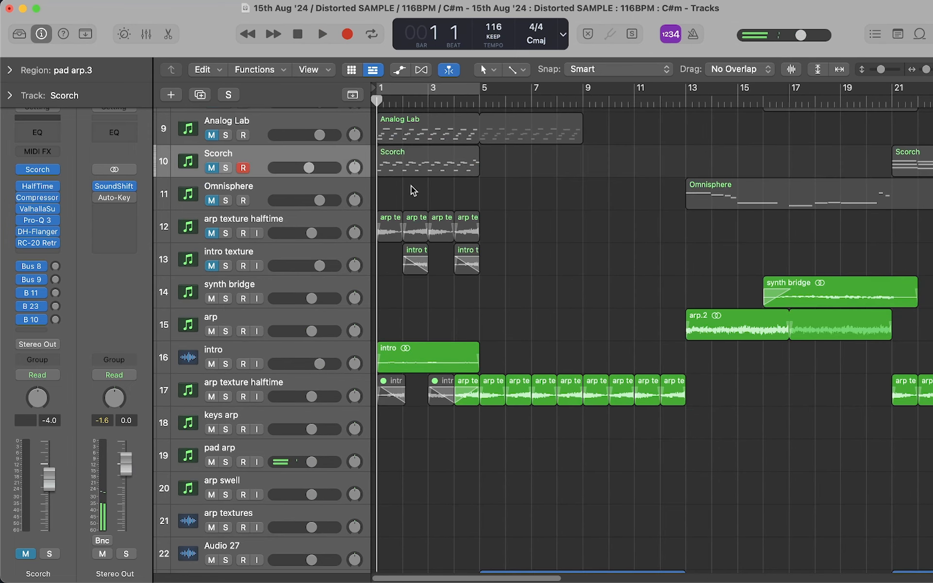
{"action": "left_click", "coordinate": [225, 167]}
{"action": "key", "text": "space"}
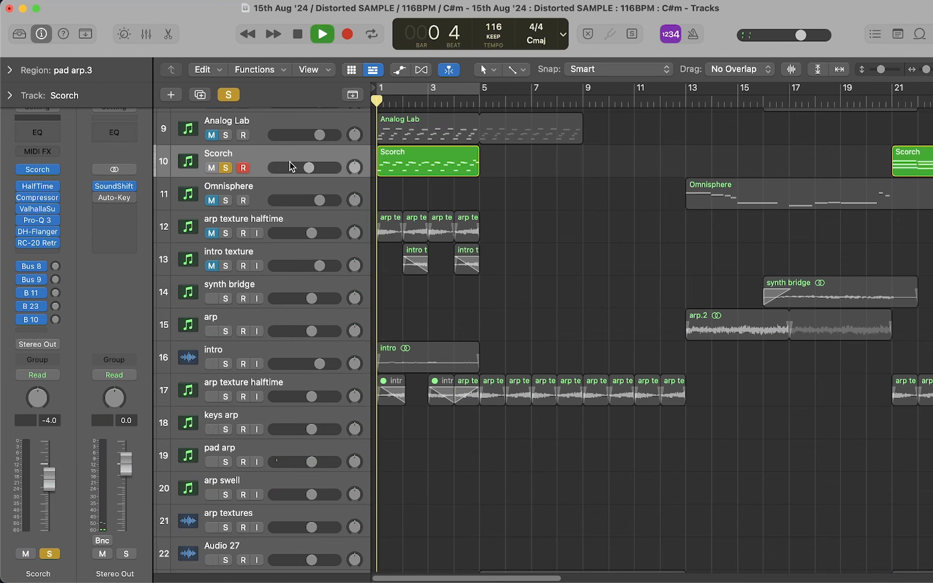
{"action": "left_click", "coordinate": [225, 168]}
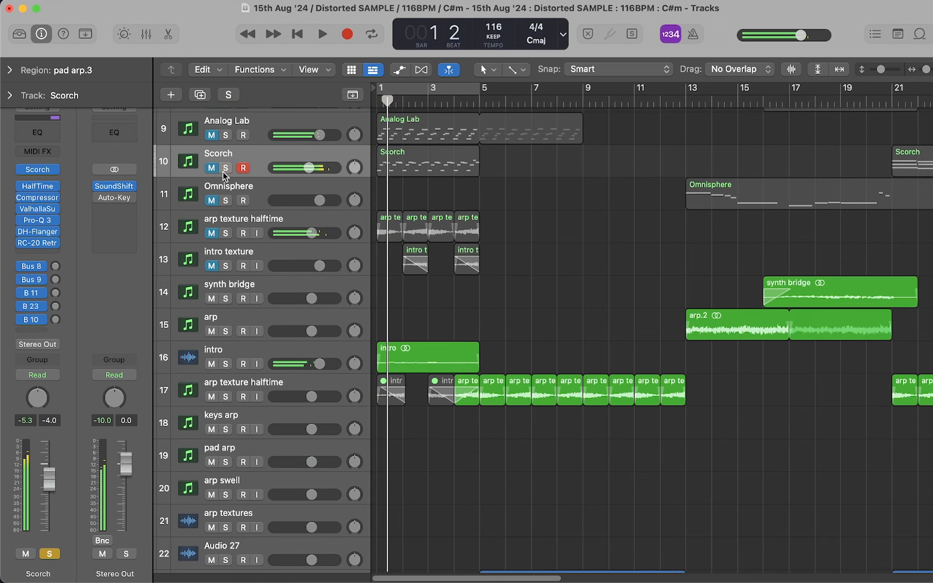
Solo and select the Analog Lab track and audition its region at bar 1
{"action": "left_click", "coordinate": [225, 135]}
{"action": "key", "text": "space"}
{"action": "left_click", "coordinate": [261, 116]}
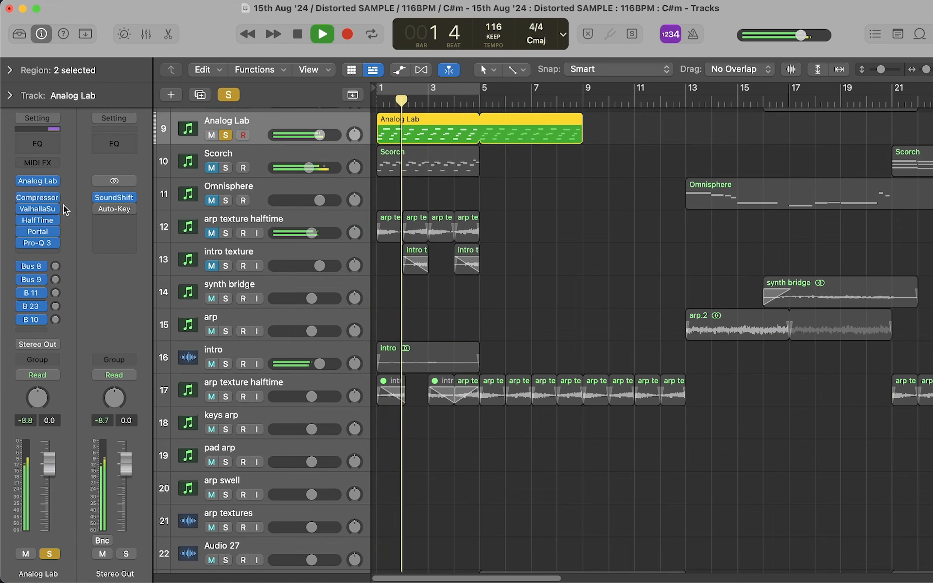
{"action": "key", "text": "space"}
Open the Analog Lab instrument and check the Descent preset's details in the save-as dialog without saving
{"action": "mouse_move", "coordinate": [39, 184]}
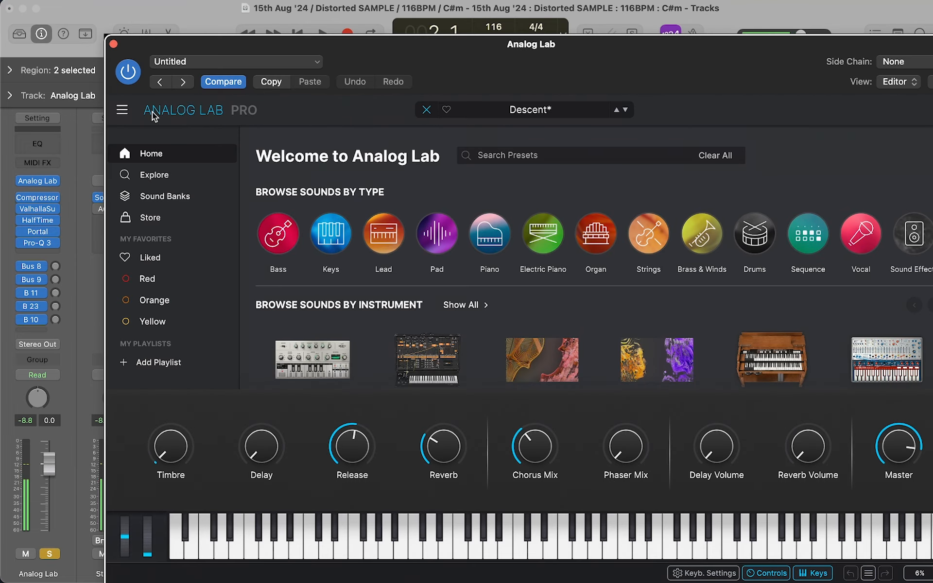
{"action": "left_click", "coordinate": [122, 110]}
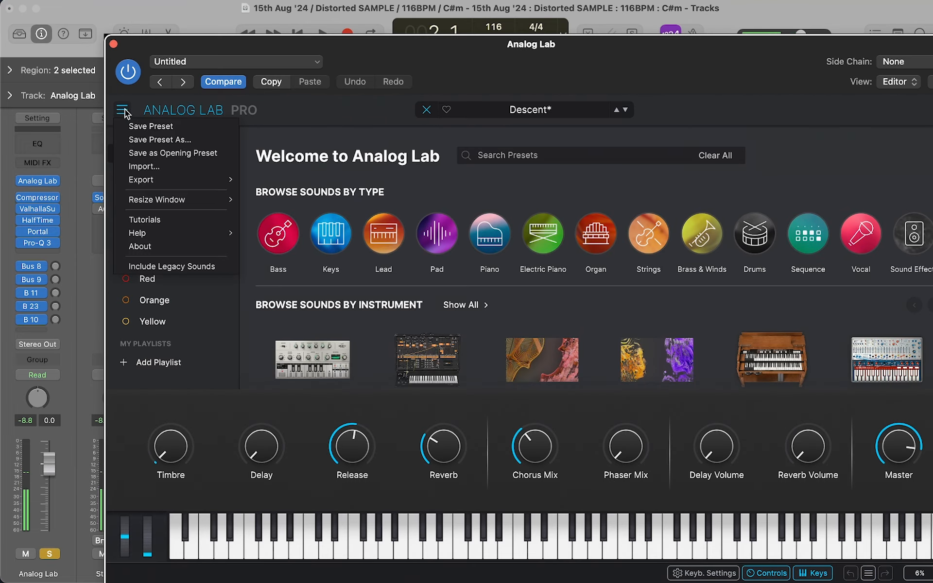
{"action": "left_click", "coordinate": [147, 138]}
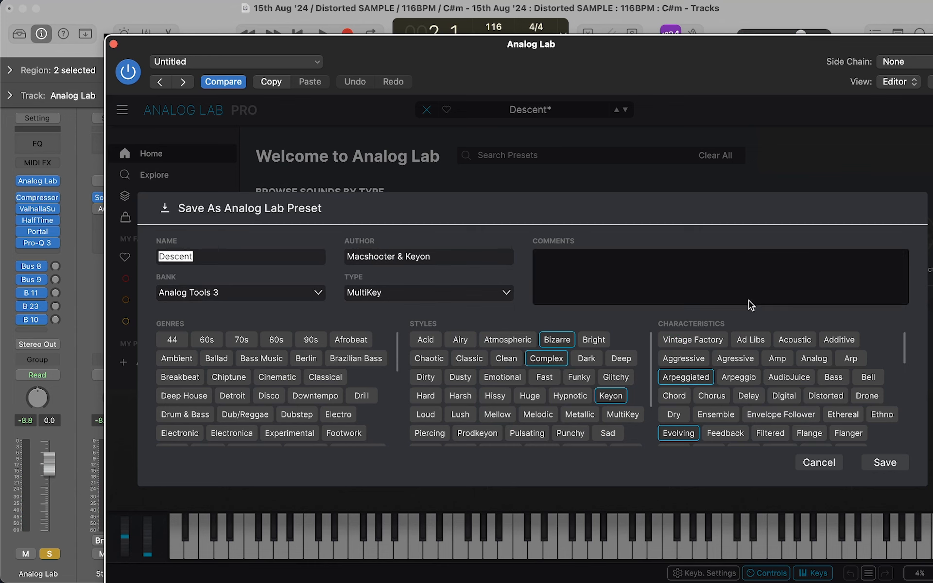
{"action": "left_click", "coordinate": [810, 462]}
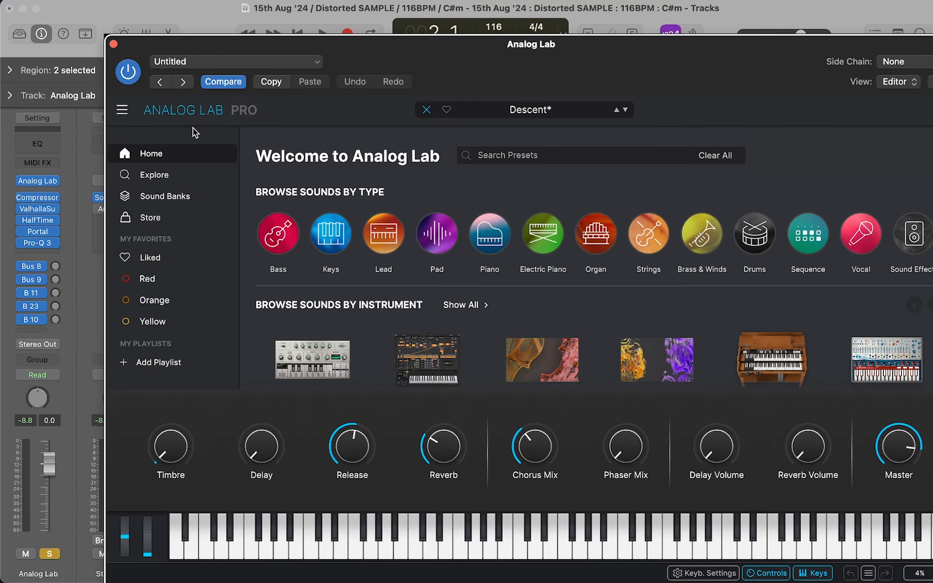
{"action": "left_click", "coordinate": [114, 45]}
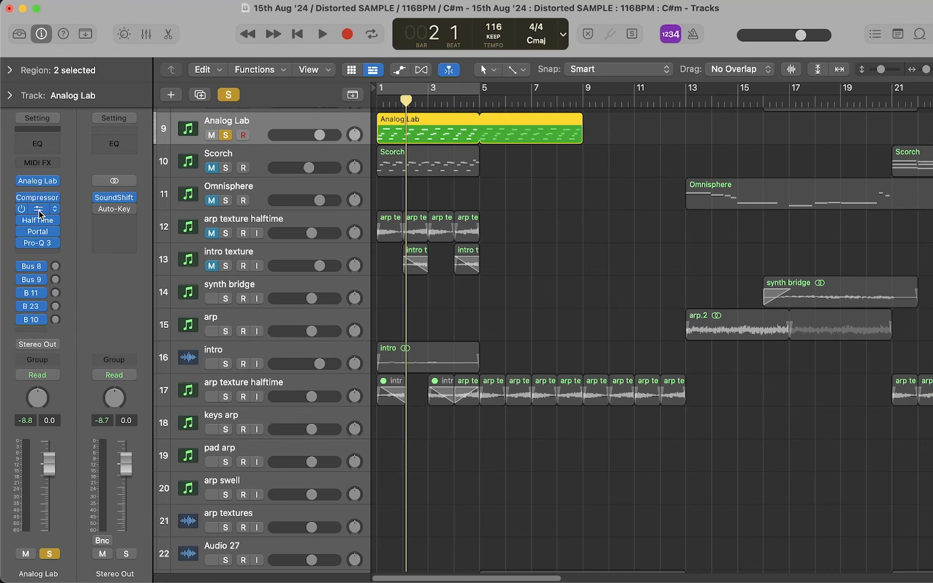
Review the HalfTime and Portal effect settings on the Analog Lab track
{"action": "left_click", "coordinate": [39, 222]}
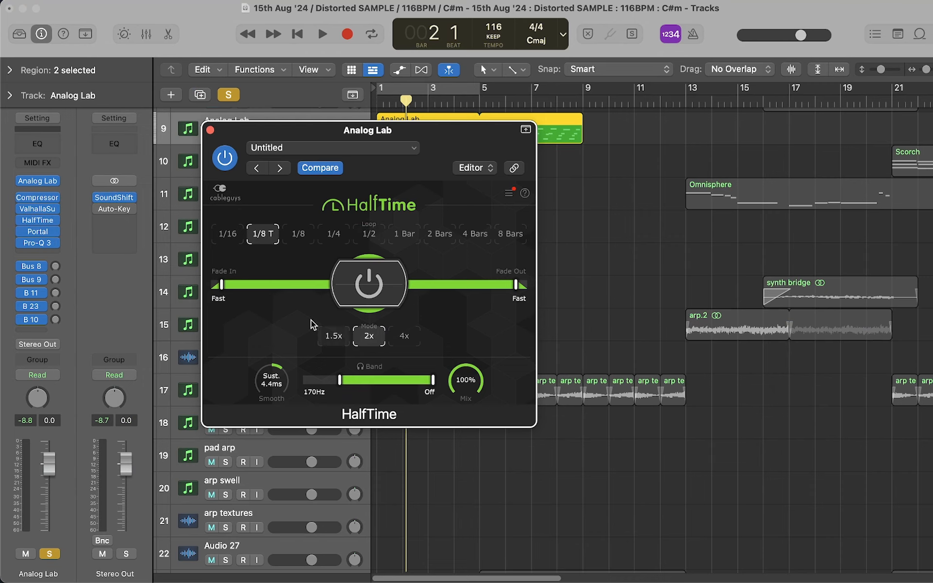
{"action": "left_click", "coordinate": [210, 130]}
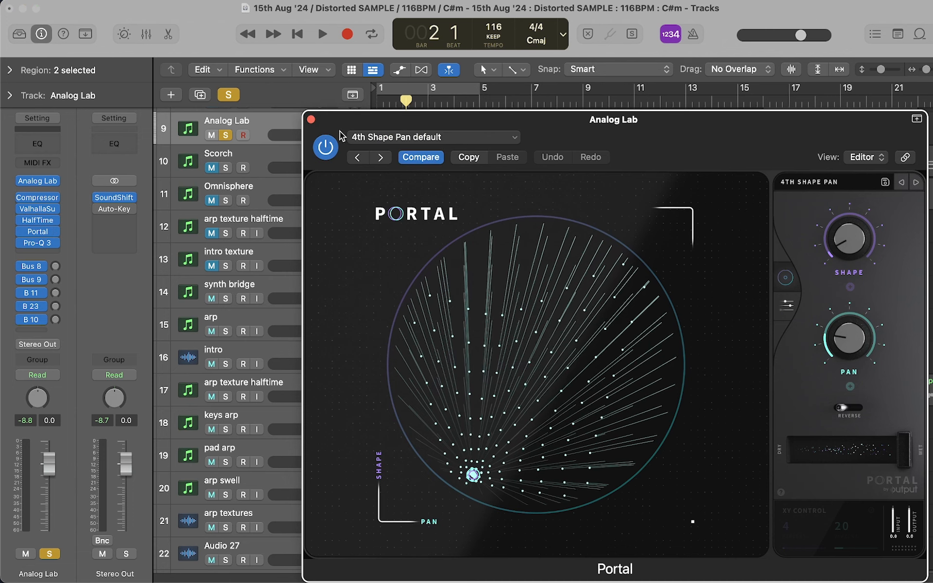
{"action": "left_click", "coordinate": [311, 120]}
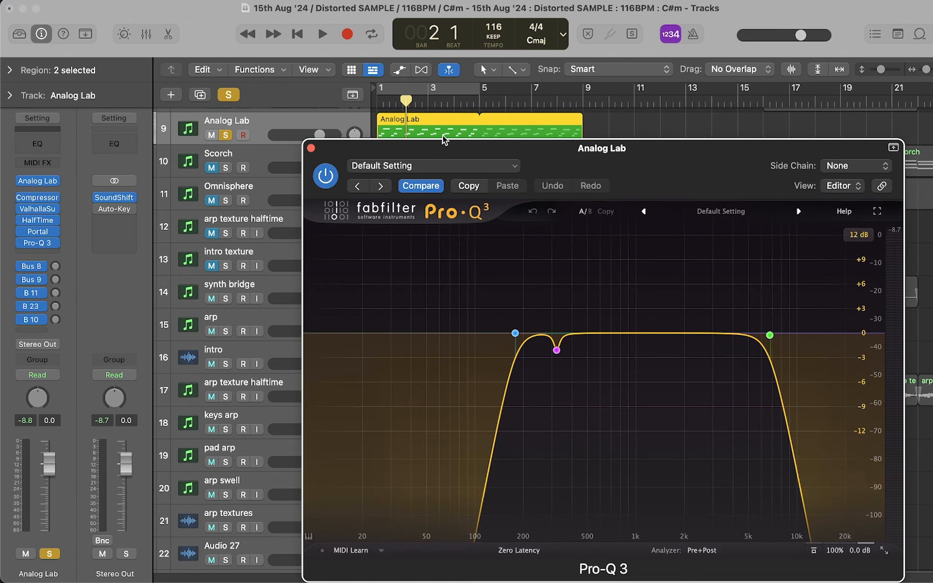
Enable the cycle range from bar 1 to bar 5 and audition Analog Lab while examining its Pro-Q 3 curve
{"action": "left_click", "coordinate": [444, 88]}
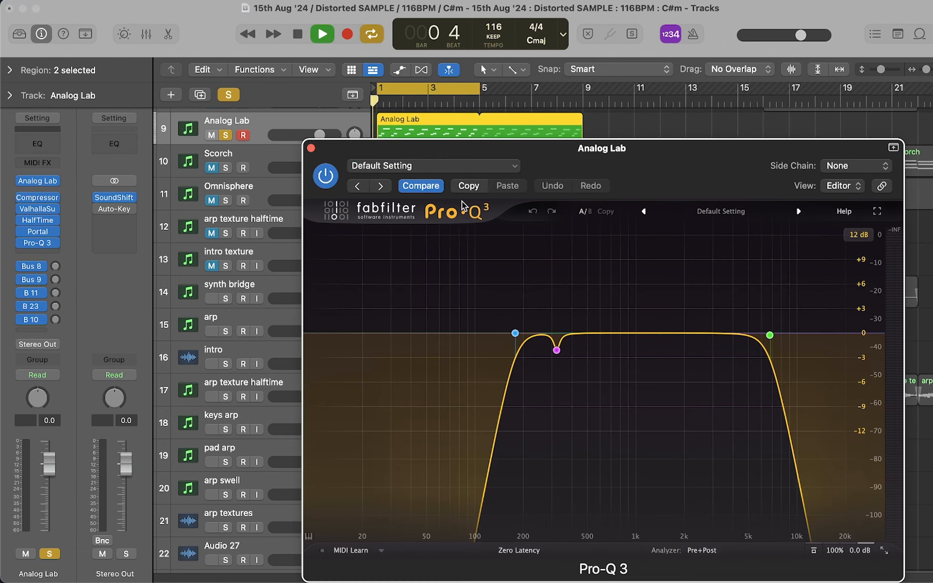
{"action": "left_click_drag", "start_coordinate": [648, 161], "coordinate": [620, 145]}
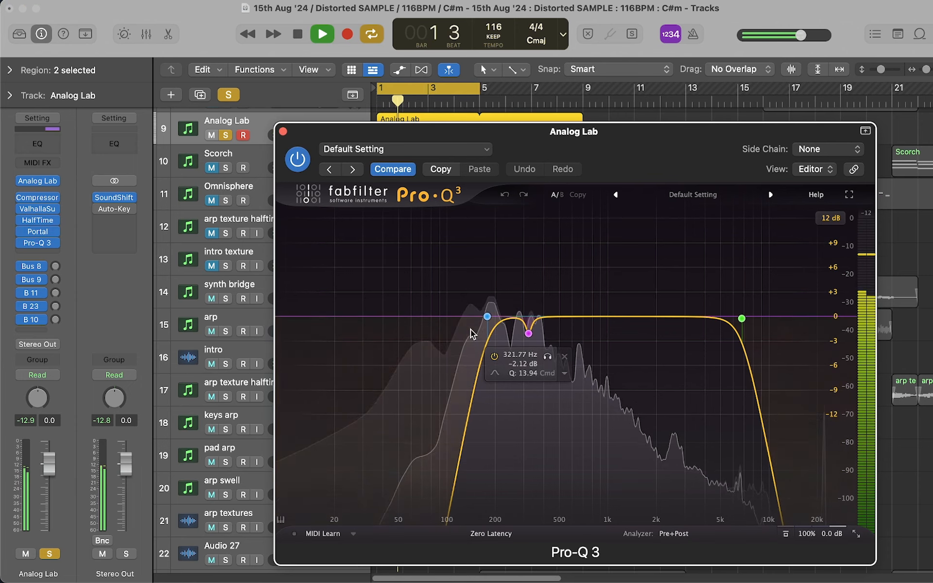
{"action": "left_click", "coordinate": [481, 273]}
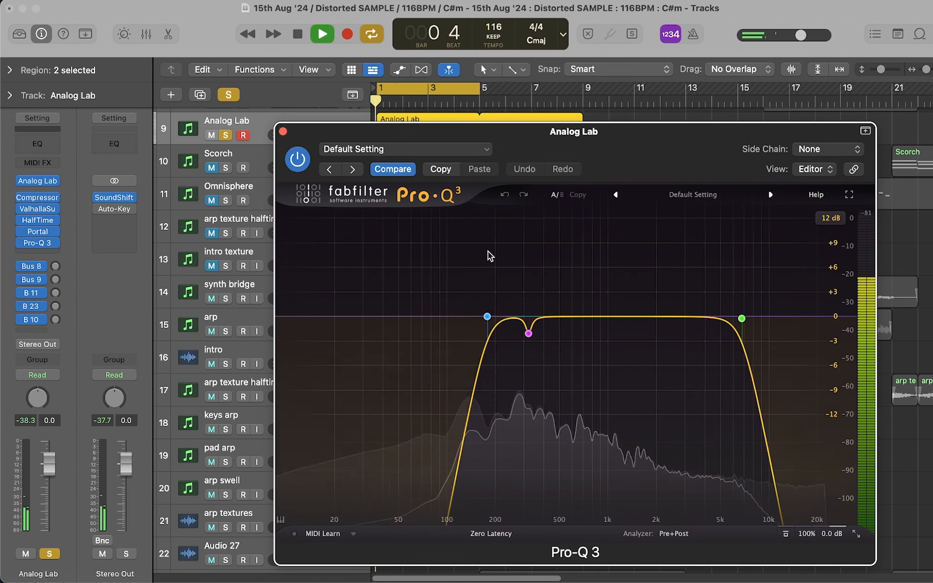
Close the Pro-Q 3 window, then review the Analog Lab region's notes in the piano roll and clear the track solo
{"action": "key", "text": "Return"}
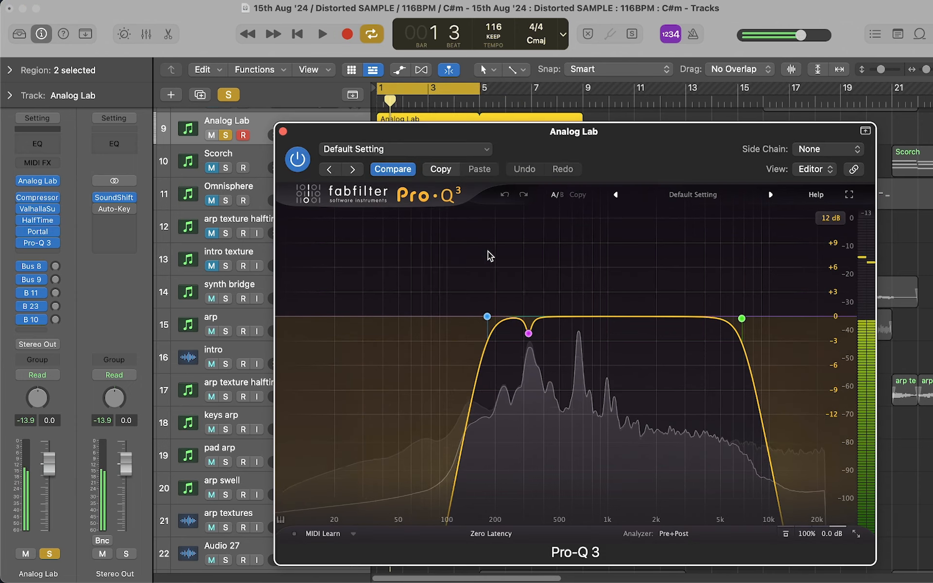
{"action": "left_click", "coordinate": [283, 131]}
{"action": "key", "text": "p"}
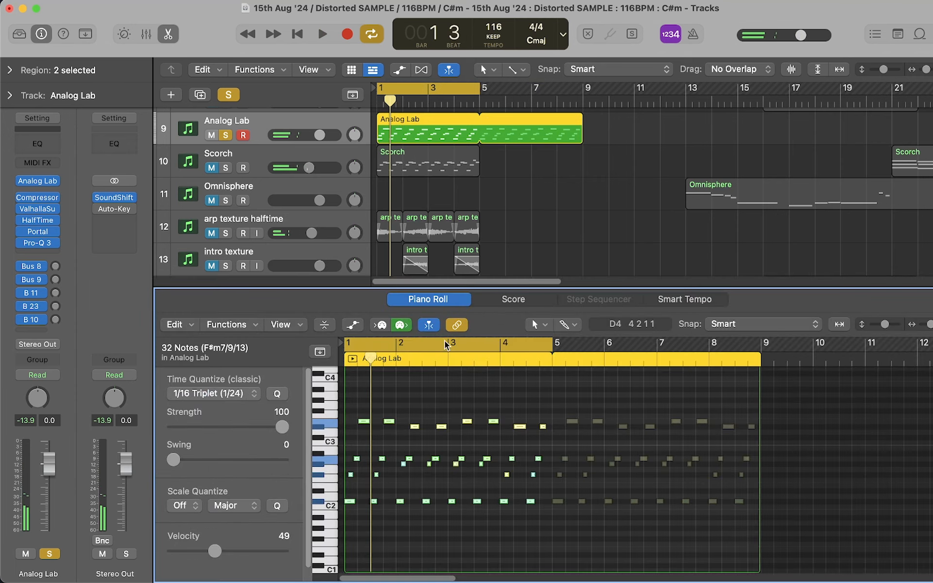
{"action": "left_click", "coordinate": [453, 401]}
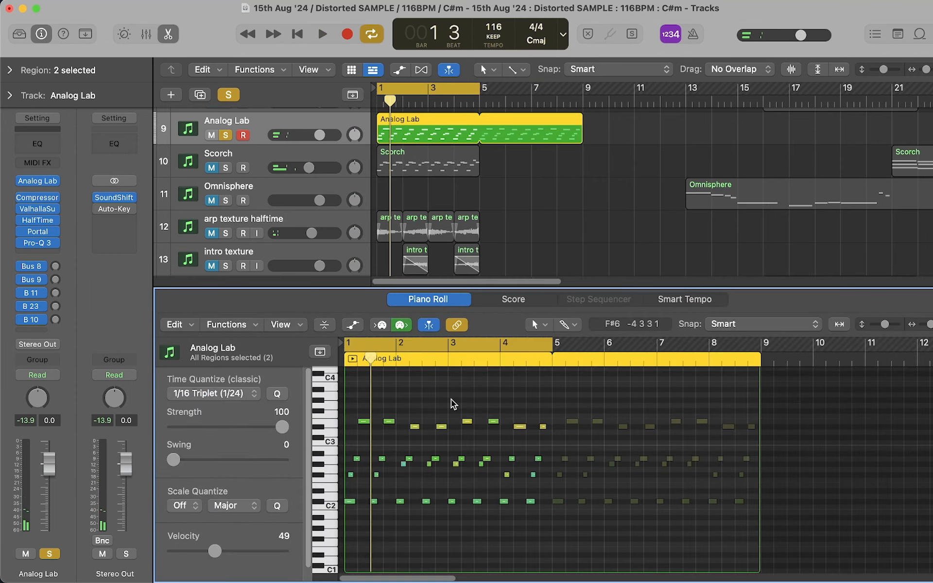
{"action": "left_click", "coordinate": [226, 98]}
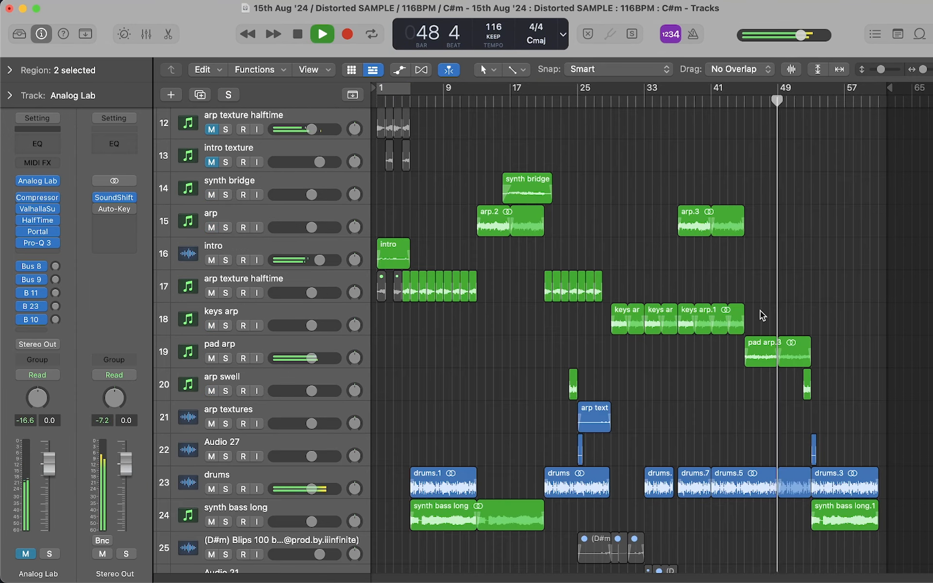
Play the arrangement from about bar 48 through the pad arp and arp swell into the section starting at bar 53
{"action": "scroll", "coordinate": [760, 310], "scroll_direction": "down", "scroll_amount": 1}
{"action": "scroll", "coordinate": [760, 310], "scroll_direction": "right", "scroll_amount": 3}
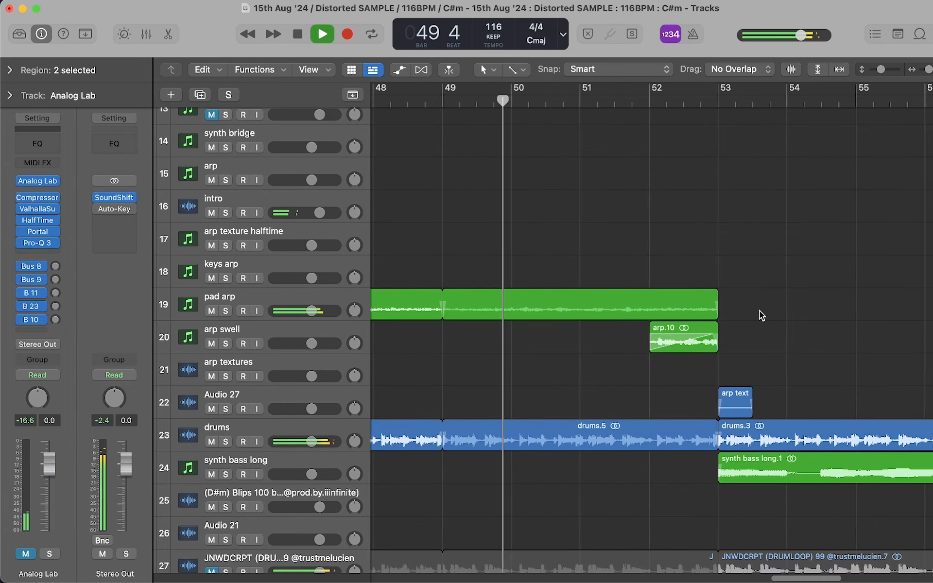
{"action": "scroll", "coordinate": [850, 310], "scroll_direction": "right", "scroll_amount": 2}
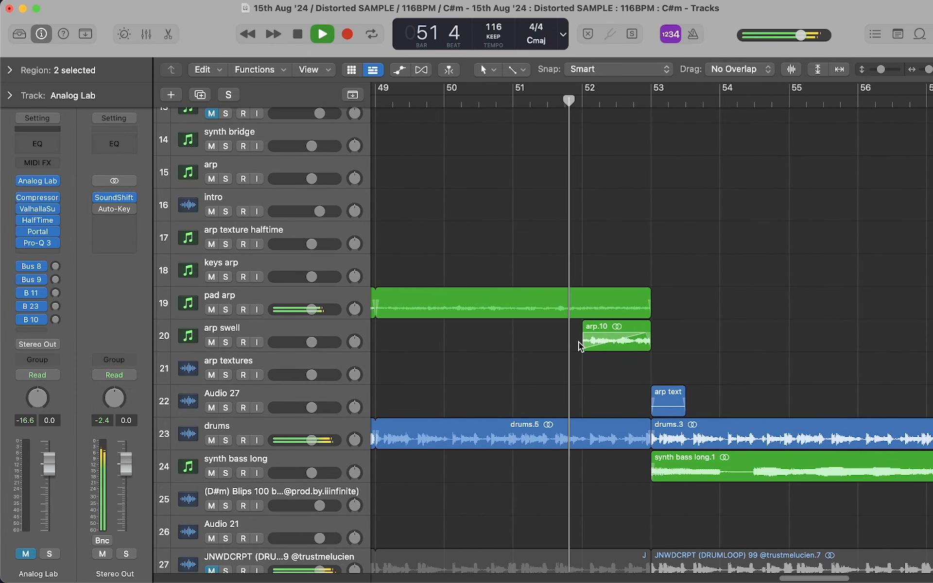
{"action": "scroll", "coordinate": [863, 334], "scroll_direction": "down", "scroll_amount": 1}
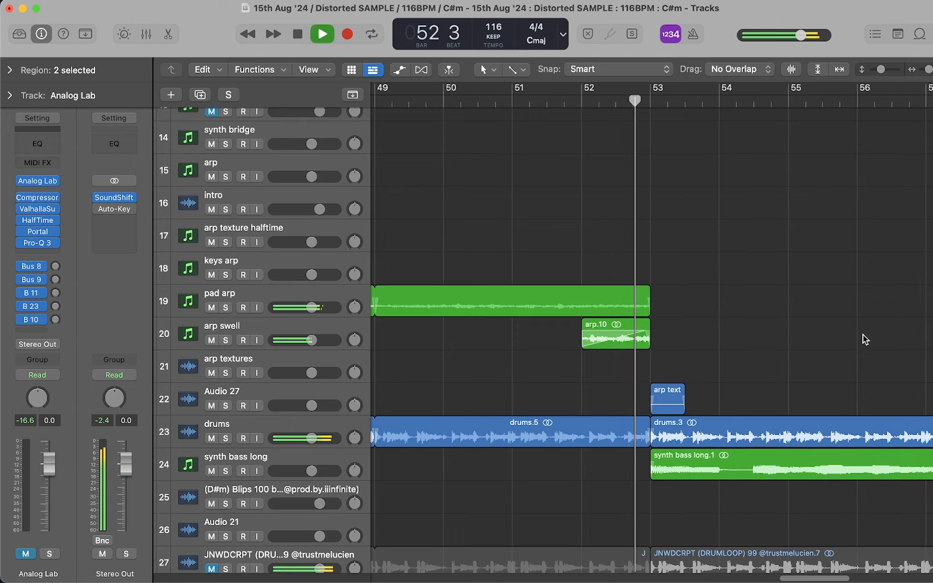
{"action": "scroll", "coordinate": [862, 334], "scroll_direction": "right", "scroll_amount": 3}
{"action": "scroll", "coordinate": [863, 335], "scroll_direction": "right", "scroll_amount": 2}
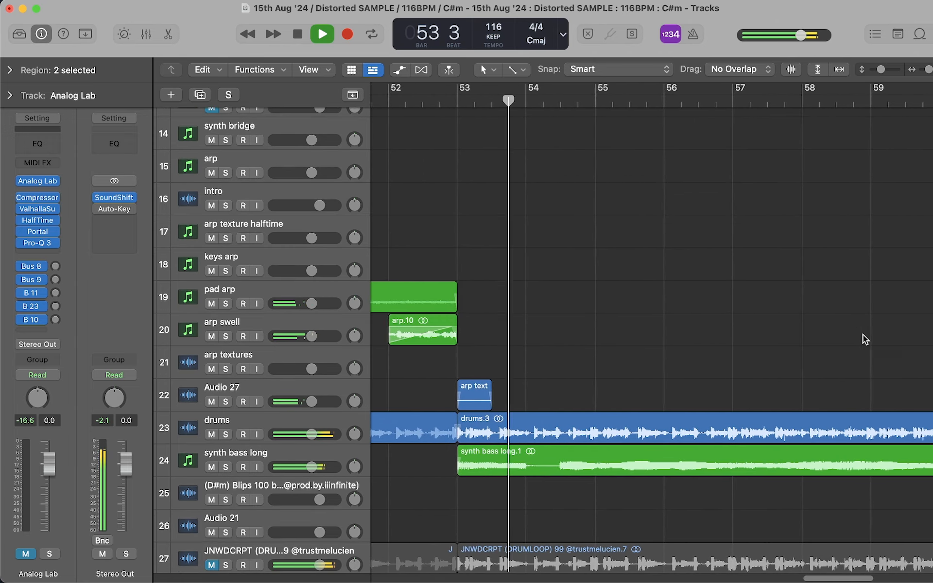
{"action": "key", "text": "super+Left"}
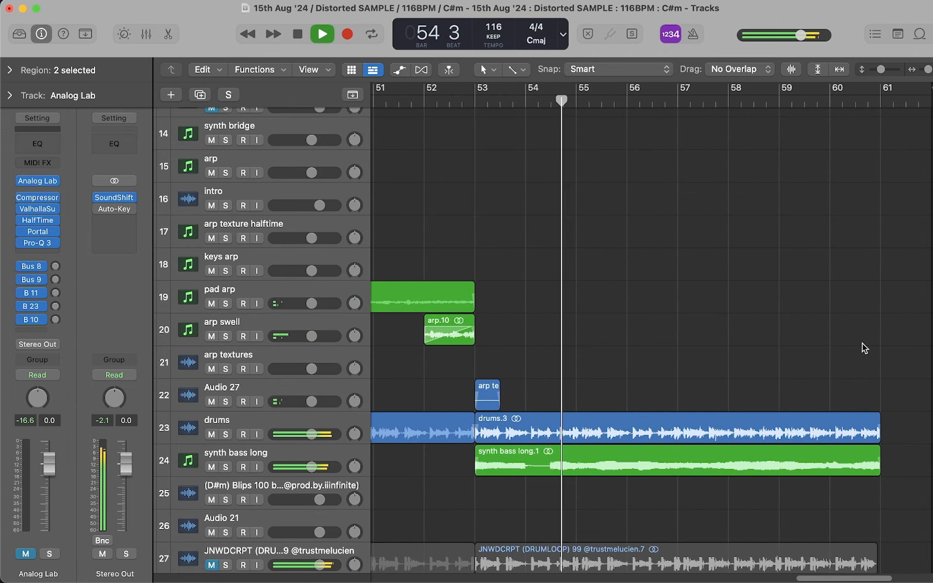
{"action": "key", "text": "super+Left"}
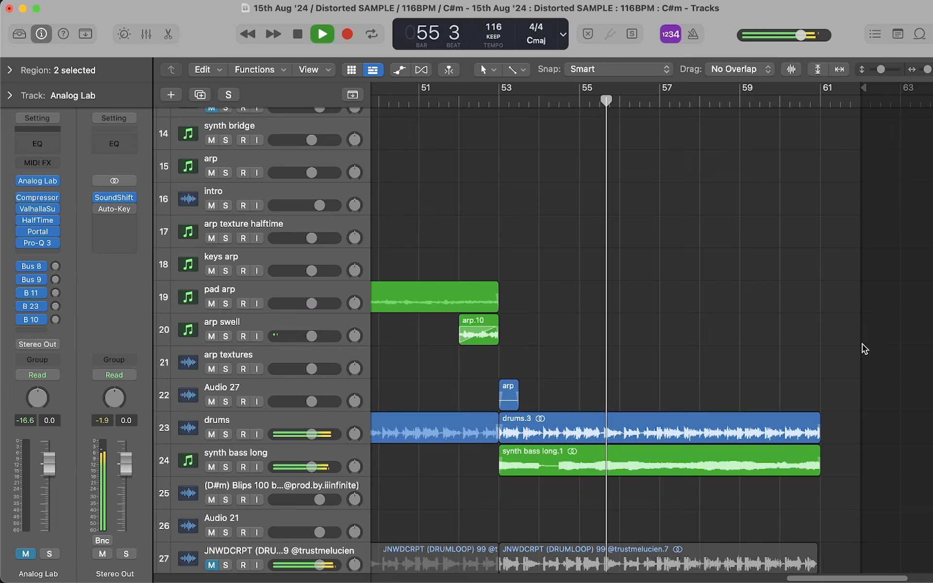
Audition the closing drums and synth bass section through bar 61, then stop playback and return the playhead to bar 1
{"action": "left_click_drag", "start_coordinate": [853, 357], "coordinate": [682, 559]}
{"action": "left_click_drag", "start_coordinate": [713, 516], "coordinate": [789, 408]}
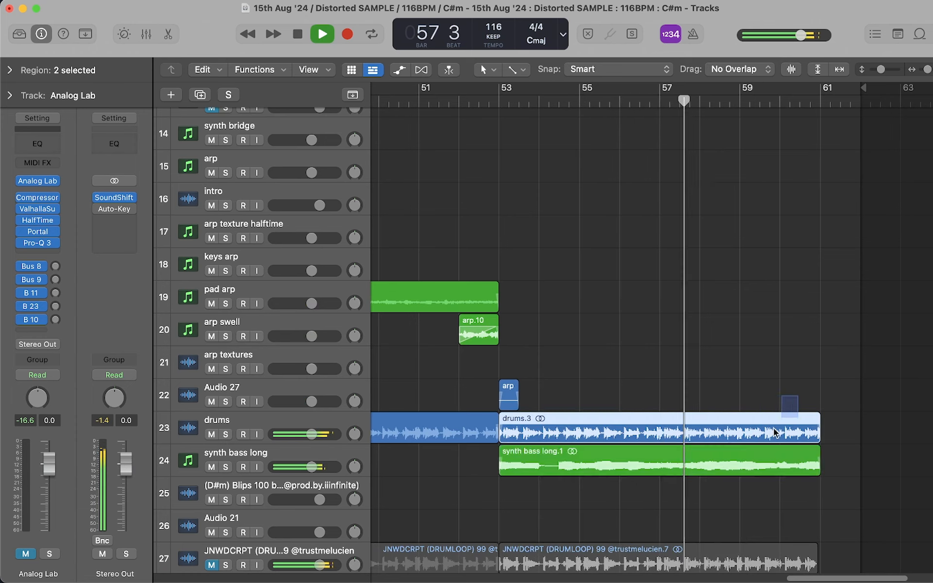
{"action": "left_click", "coordinate": [633, 506]}
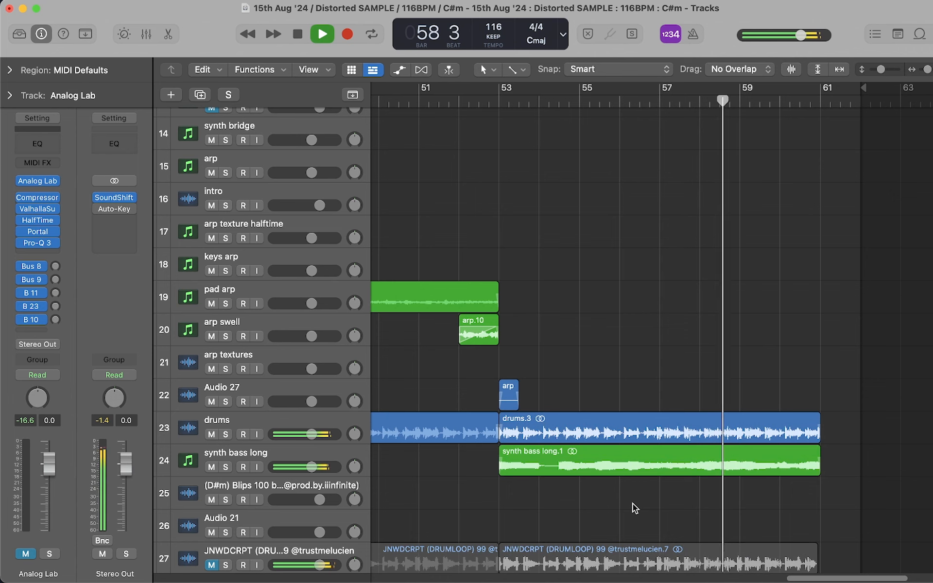
{"action": "left_click_drag", "start_coordinate": [633, 505], "coordinate": [489, 287]}
{"action": "left_click", "coordinate": [539, 215]}
{"action": "scroll", "coordinate": [563, 214], "scroll_direction": "down", "scroll_amount": 2}
{"action": "scroll", "coordinate": [563, 214], "scroll_direction": "right", "scroll_amount": 3}
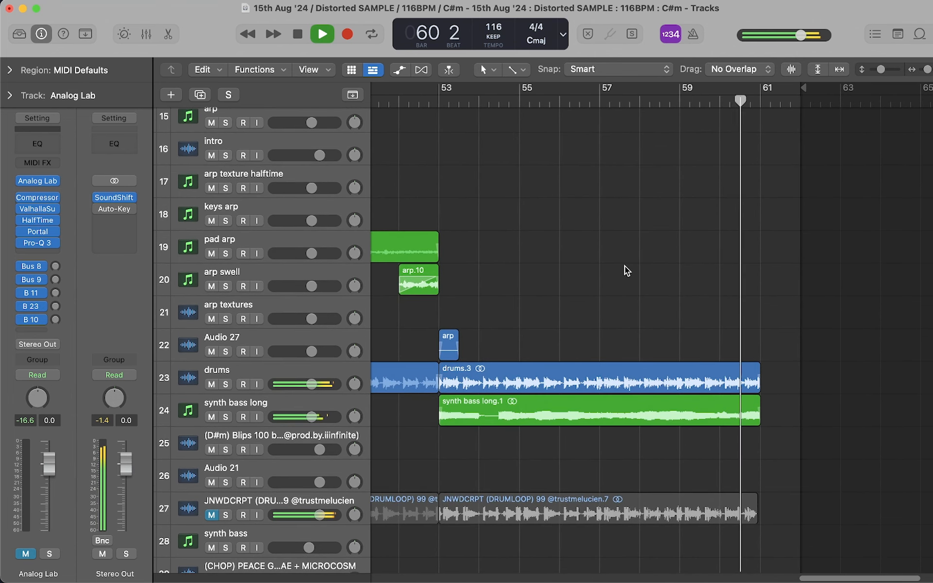
{"action": "key", "text": "space"}
{"action": "scroll", "coordinate": [625, 267], "scroll_direction": "down", "scroll_amount": 5}
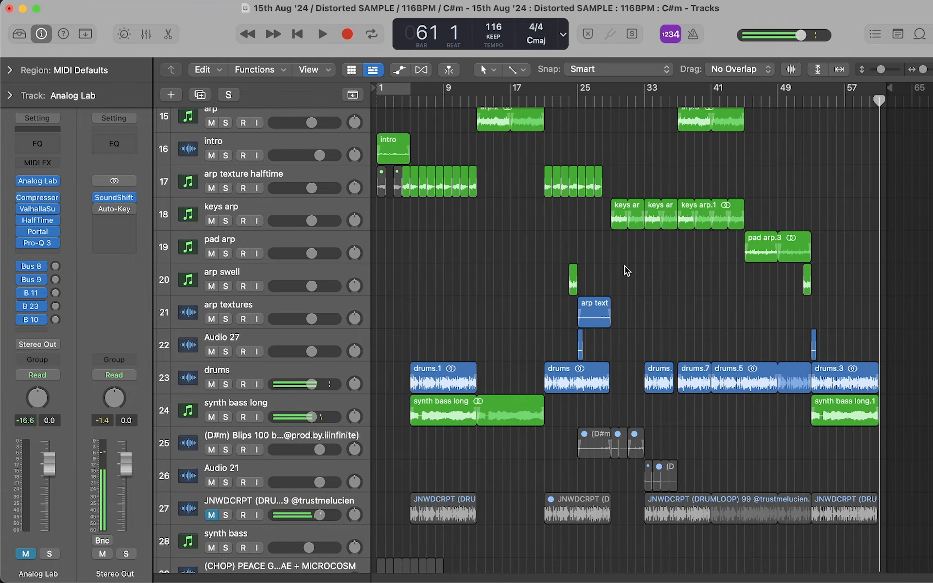
{"action": "key", "text": "Return"}
Look over the arrangement's muted MIDI tracks and the bounced intro, arp, keys, pad and drum regions
{"action": "scroll", "coordinate": [625, 266], "scroll_direction": "up", "scroll_amount": 10}
{"action": "scroll", "coordinate": [588, 360], "scroll_direction": "down", "scroll_amount": 15}
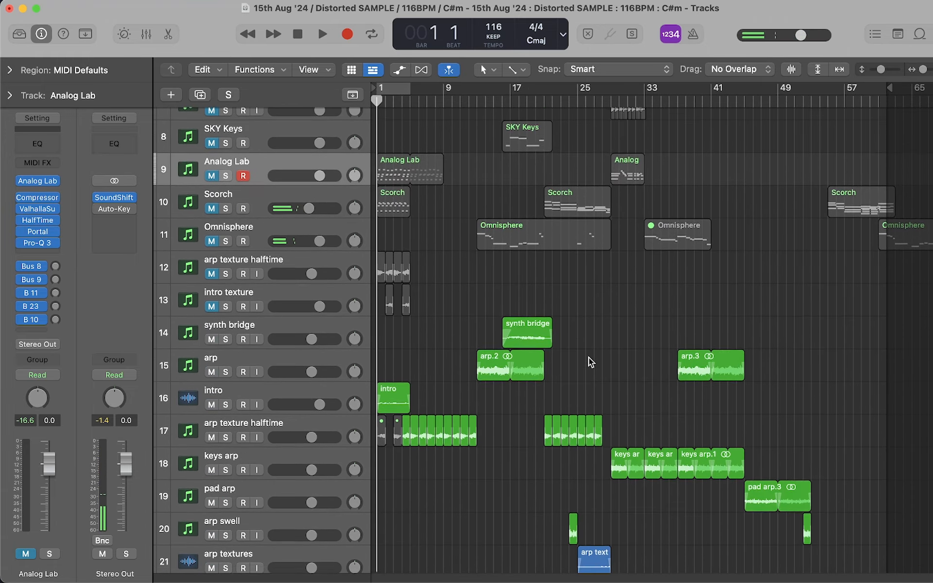
{"action": "scroll", "coordinate": [588, 357], "scroll_direction": "up", "scroll_amount": 9}
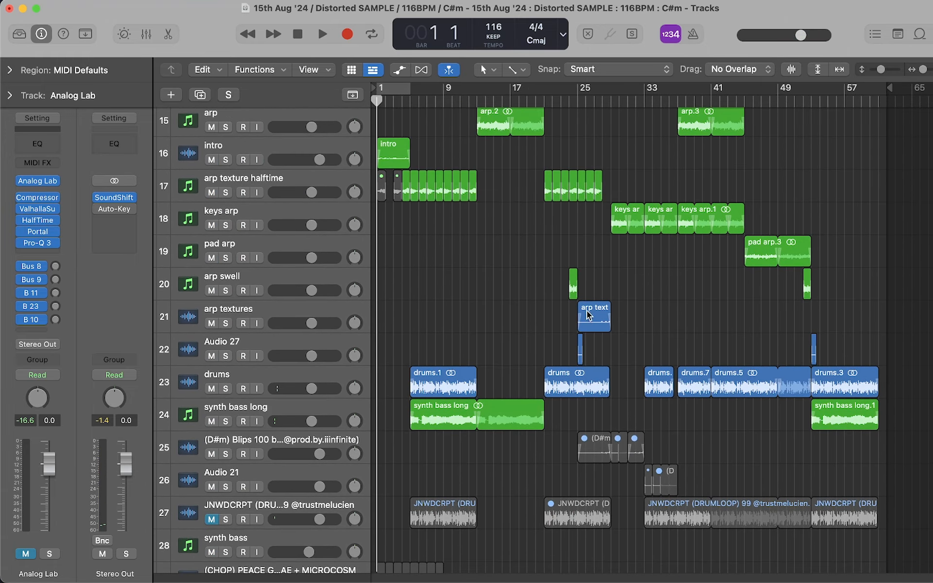
{"action": "scroll", "coordinate": [552, 331], "scroll_direction": "down", "scroll_amount": 4}
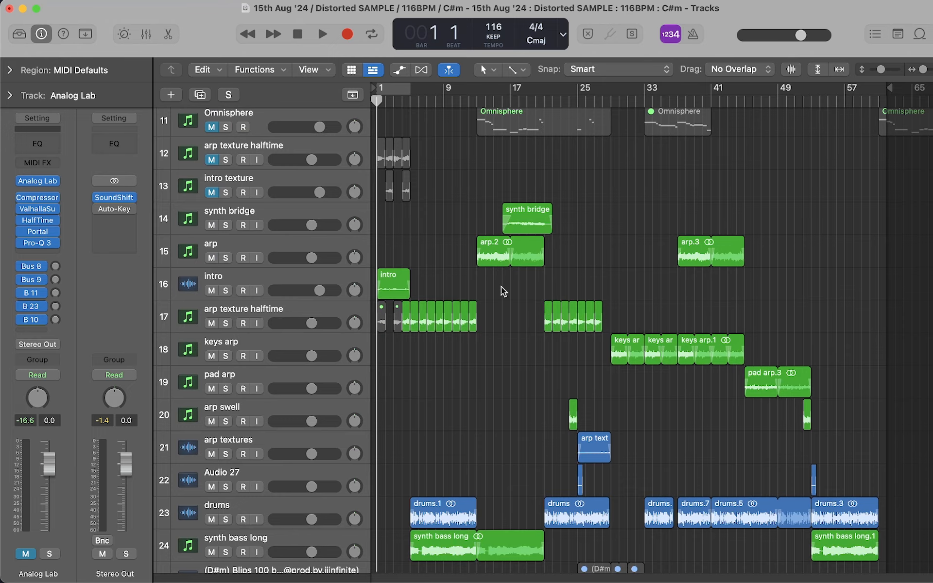
{"action": "scroll", "coordinate": [500, 286], "scroll_direction": "down", "scroll_amount": 3}
{"action": "scroll", "coordinate": [499, 285], "scroll_direction": "up", "scroll_amount": 4}
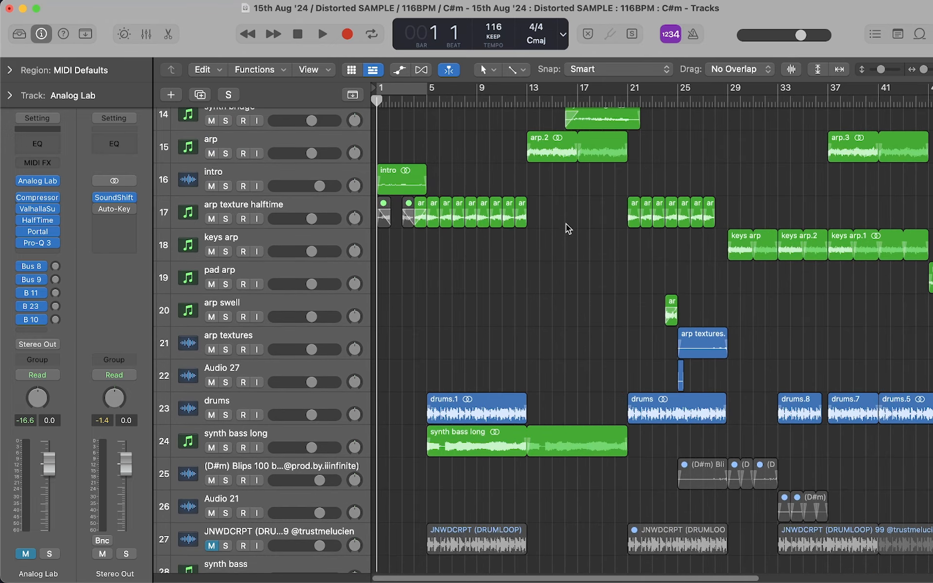
{"action": "scroll", "coordinate": [507, 282], "scroll_direction": "up", "scroll_amount": 3}
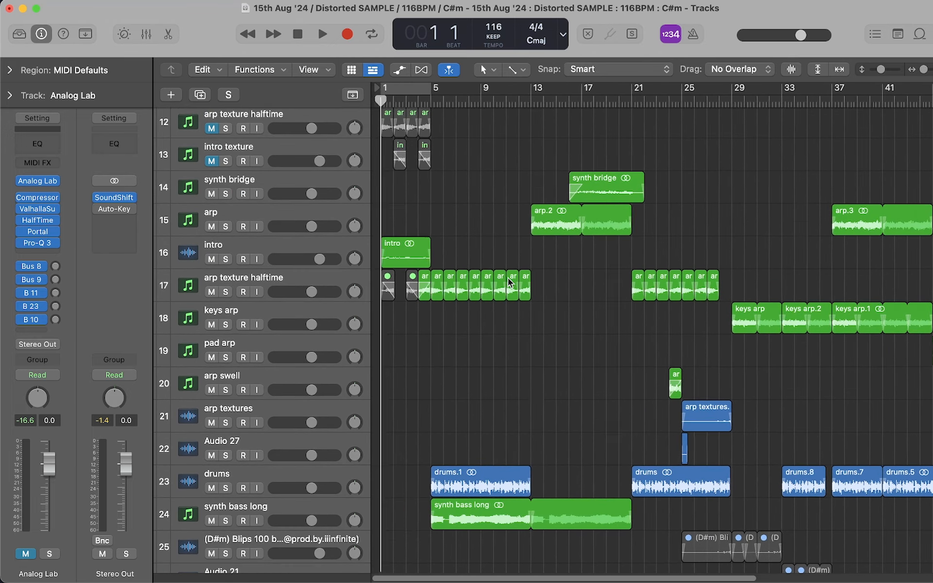
{"action": "scroll", "coordinate": [509, 282], "scroll_direction": "right", "scroll_amount": 1}
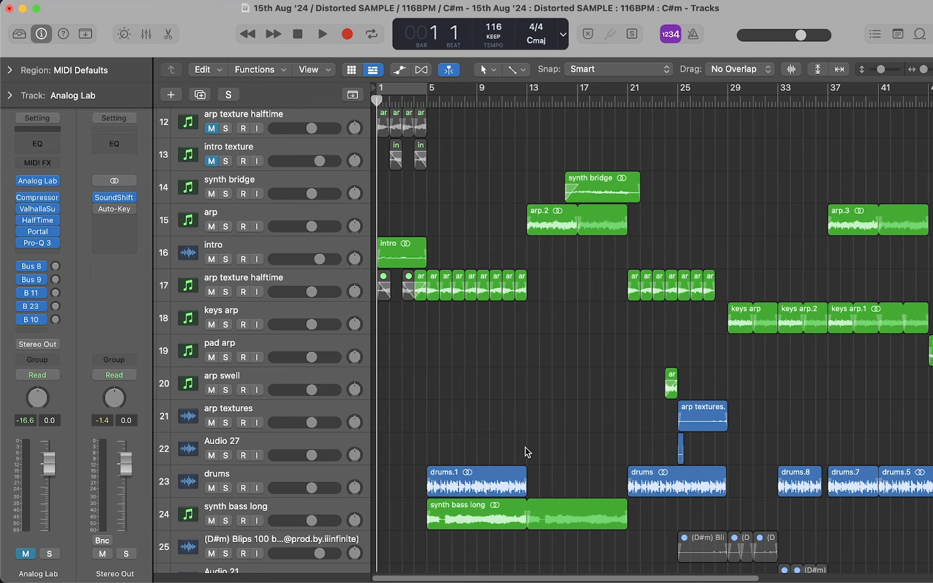
Examine the drums.1 region at bar 5 alongside the synth bass long region and the muted JNWDCRPT drum loop
{"action": "left_click_drag", "start_coordinate": [528, 452], "coordinate": [454, 551]}
{"action": "left_click", "coordinate": [470, 474]}
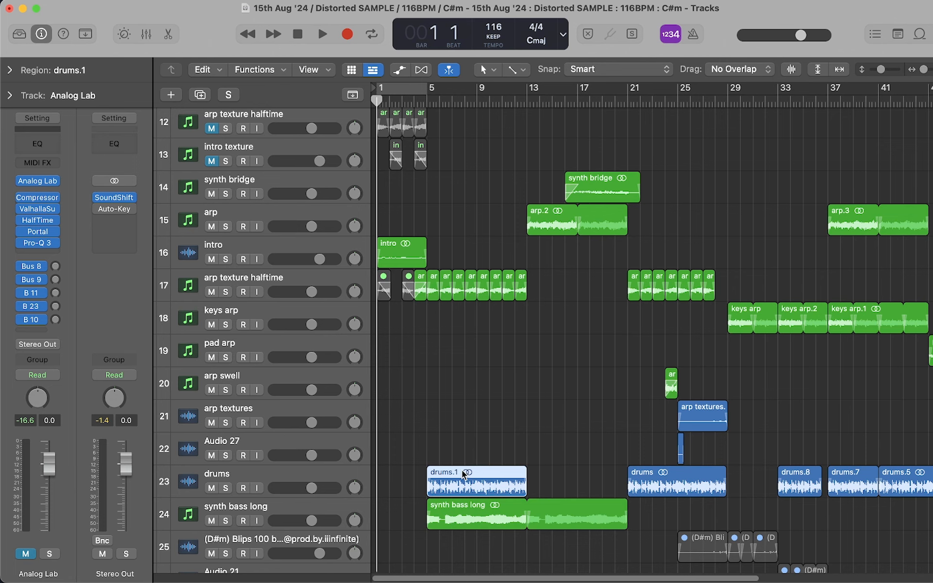
{"action": "scroll", "coordinate": [503, 394], "scroll_direction": "down", "scroll_amount": 10}
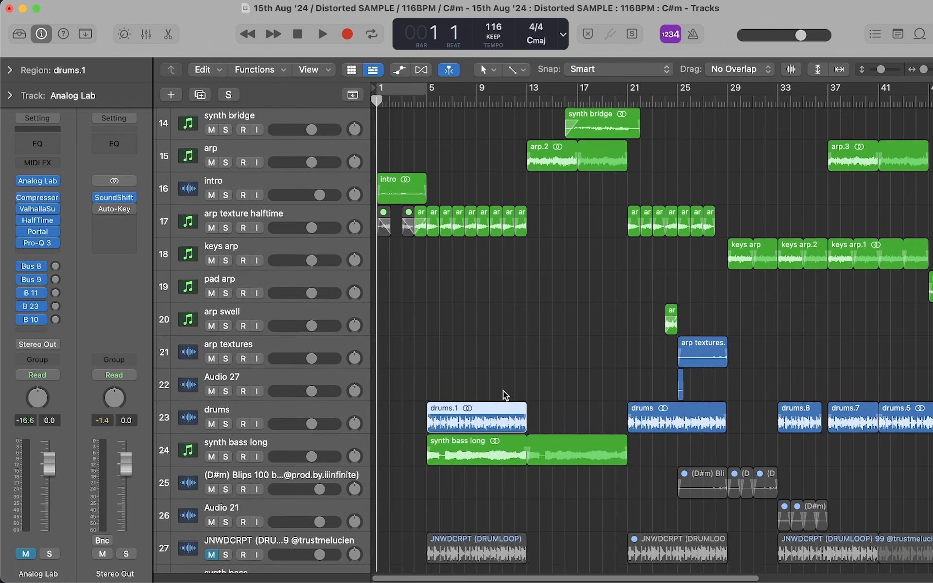
{"action": "left_click", "coordinate": [490, 295]}
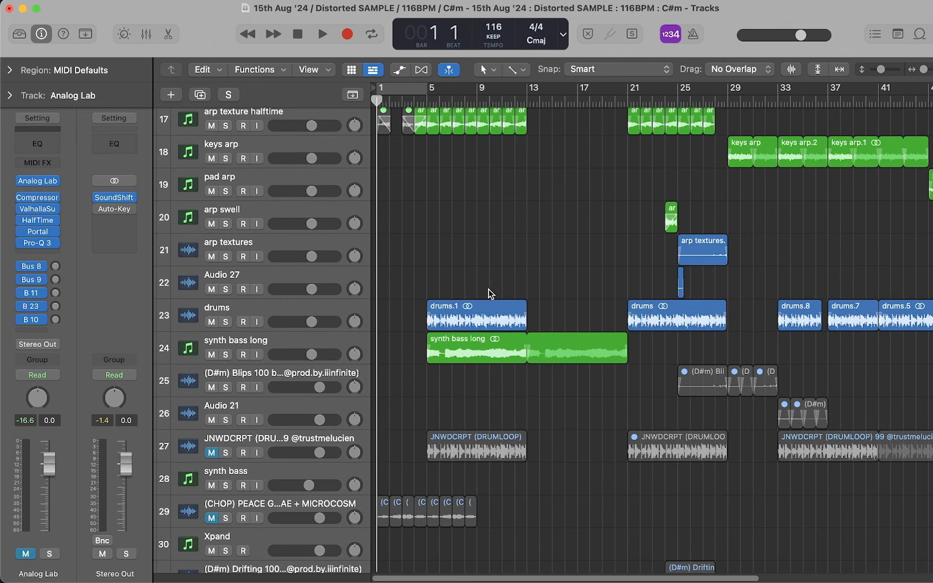
{"action": "left_click_drag", "start_coordinate": [484, 300], "coordinate": [489, 289]}
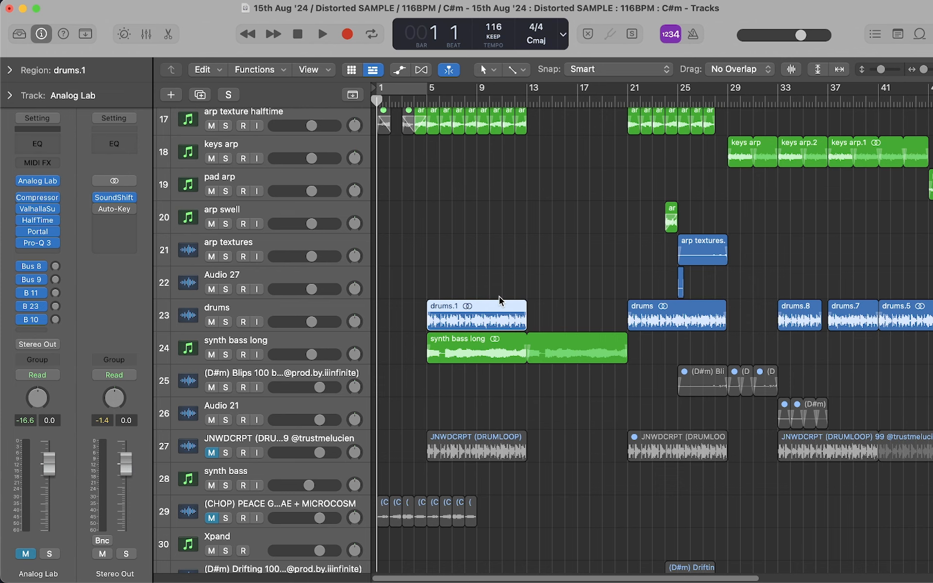
{"action": "key", "text": "super+Right"}
{"action": "left_click", "coordinate": [520, 275]}
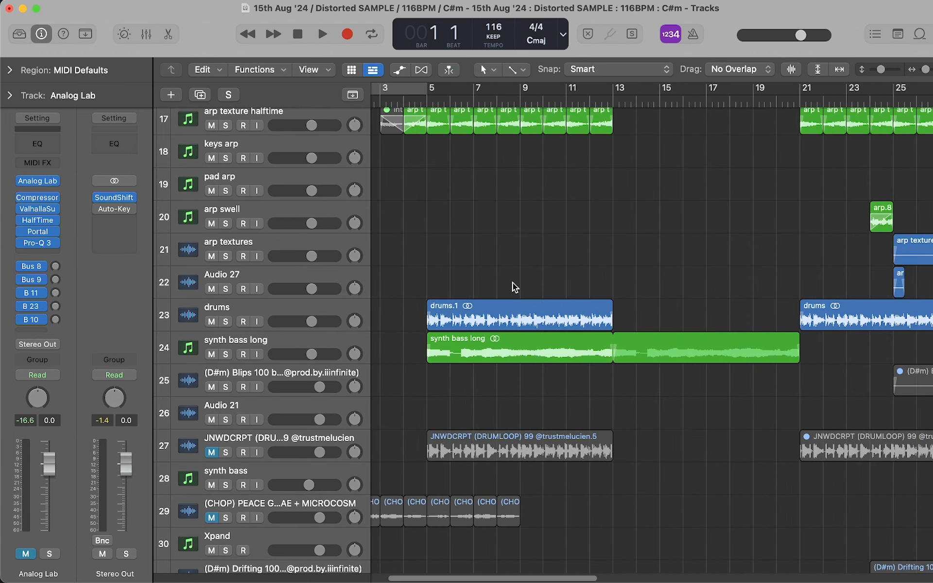
{"action": "scroll", "coordinate": [514, 287], "scroll_direction": "right", "scroll_amount": 2}
{"action": "scroll", "coordinate": [504, 290], "scroll_direction": "up", "scroll_amount": 1}
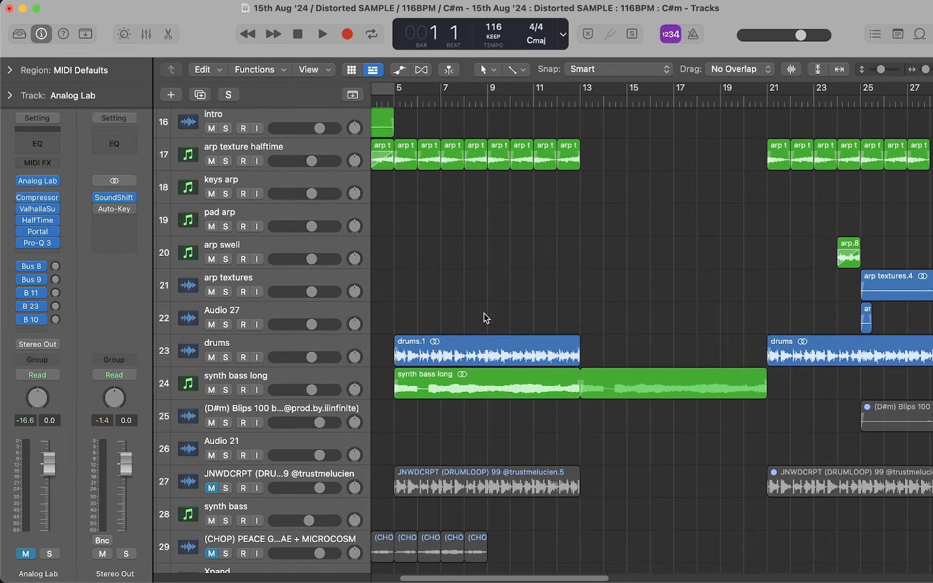
{"action": "left_click", "coordinate": [475, 348]}
Switch to the Finder window with the COLORFUL DRUMS folder, highlight all its drum loops, deselect them and return to Logic Pro
{"action": "key", "text": "ctrl+Up"}
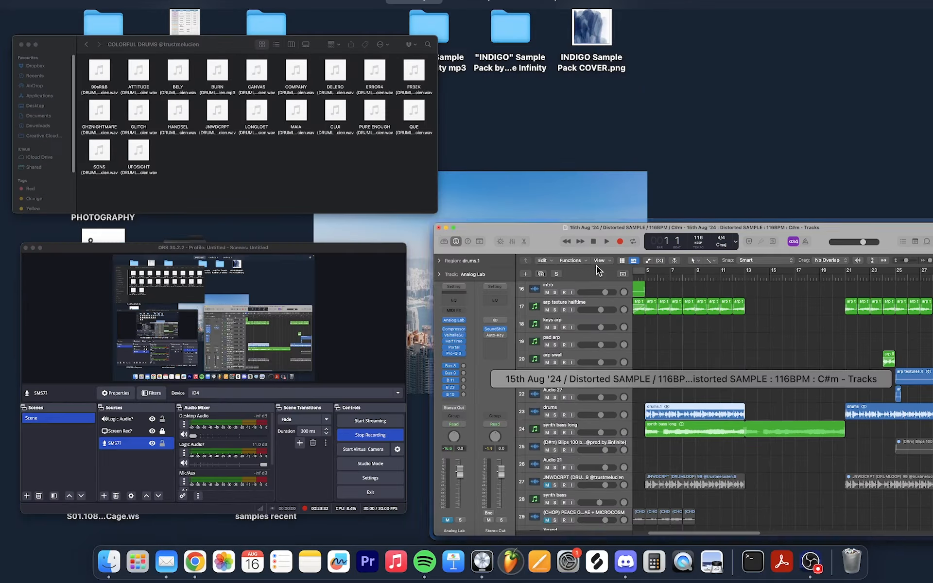
{"action": "left_click", "coordinate": [356, 177]}
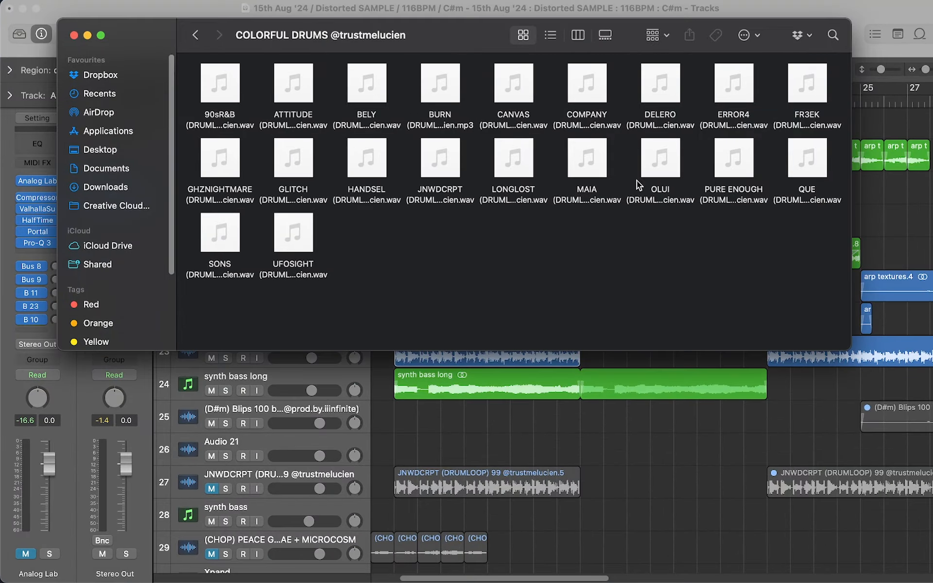
{"action": "left_click_drag", "start_coordinate": [795, 255], "coordinate": [201, 55]}
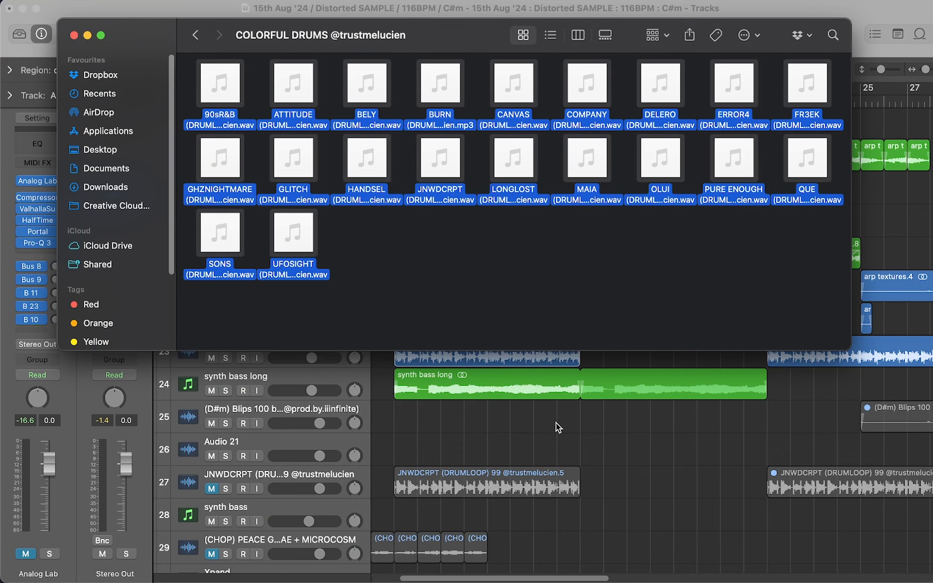
{"action": "left_click", "coordinate": [706, 315]}
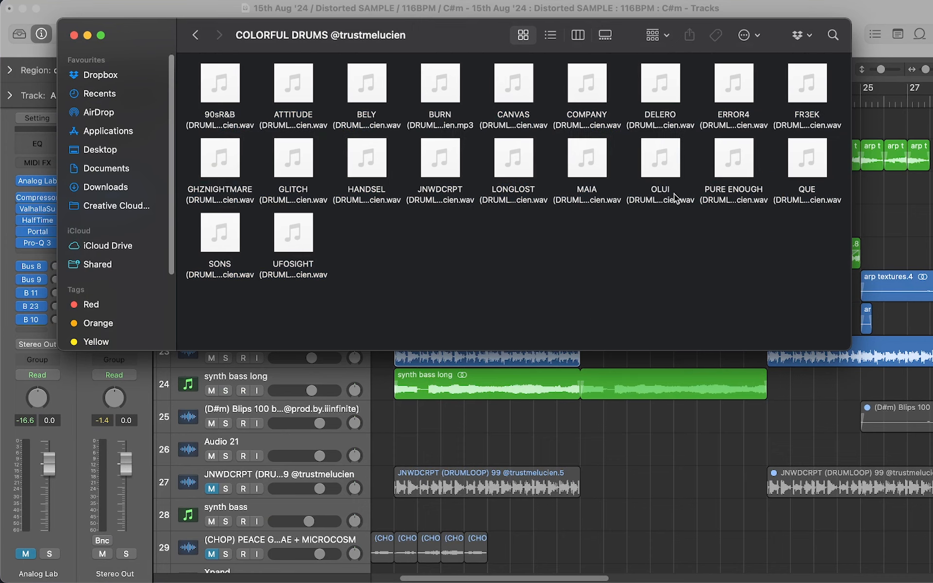
{"action": "mouse_move", "coordinate": [749, 157]}
{"action": "left_click", "coordinate": [685, 467]}
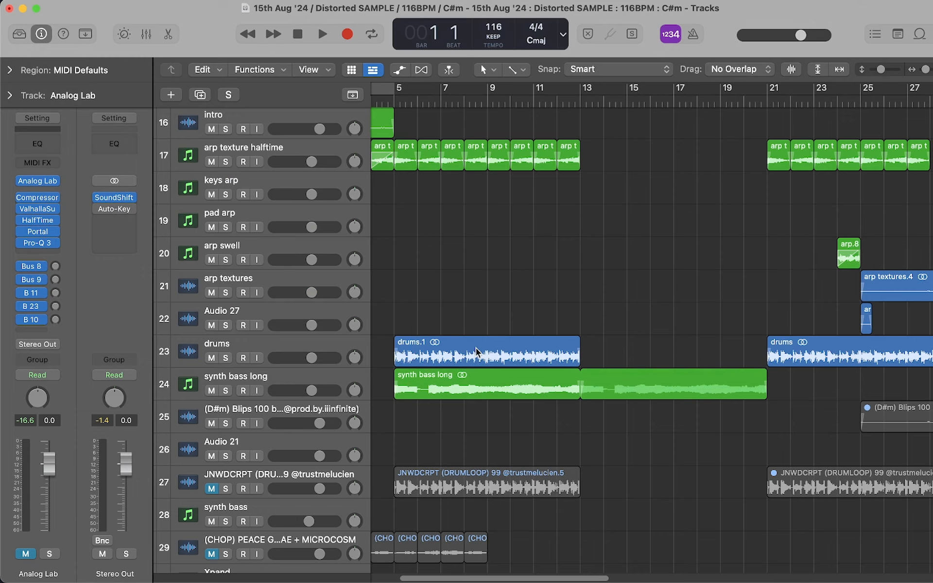
View the full arrangement from bar 1 to bar 61 across the synth bridge, arp, drums and bass tracks
{"action": "key", "text": "super+Left"}
{"action": "scroll", "coordinate": [535, 316], "scroll_direction": "left", "scroll_amount": 3}
{"action": "key", "text": "super+Left"}
{"action": "key", "text": "super+Left"}
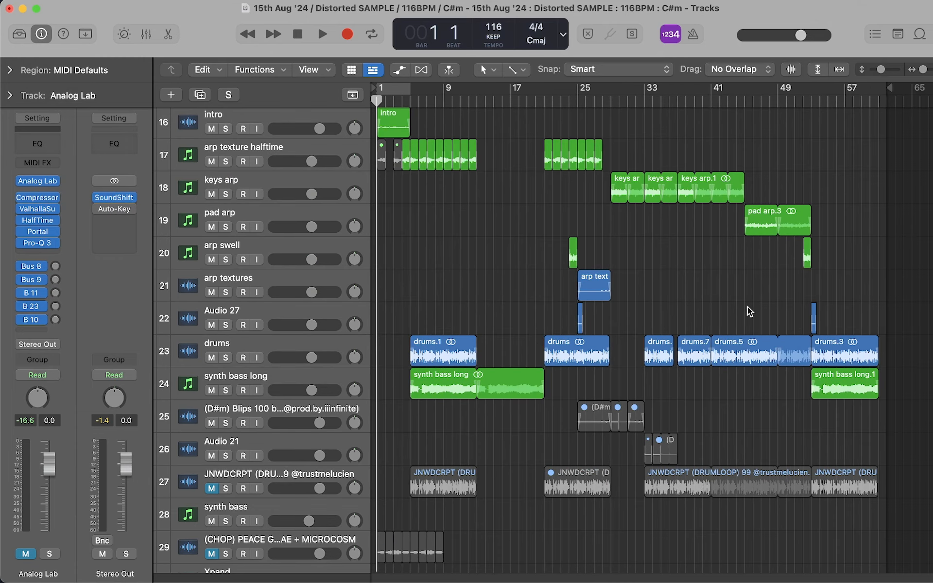
{"action": "scroll", "coordinate": [522, 313], "scroll_direction": "up", "scroll_amount": 5}
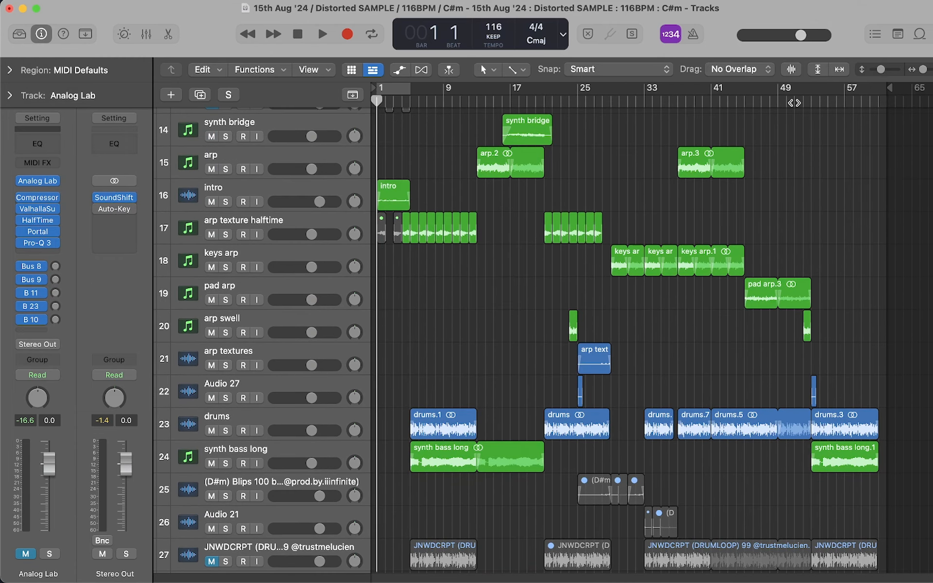